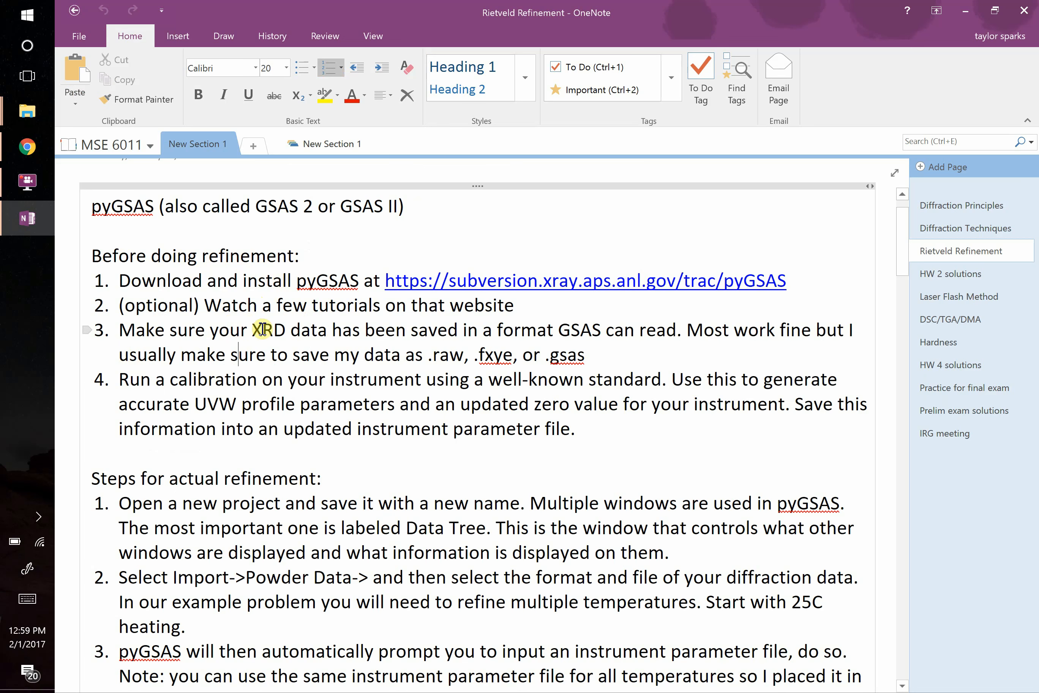
Review the refinement notes on XRD data formats, instrument calibration, and opening and saving a new project.
drag(254, 330, 639, 333)
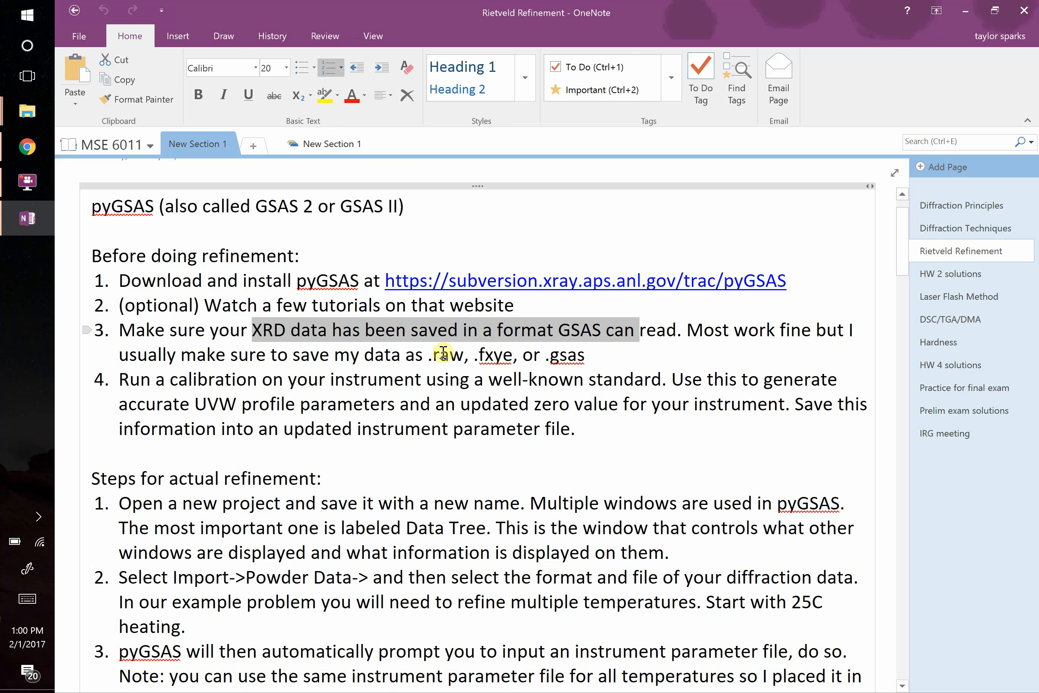
drag(430, 354, 590, 356)
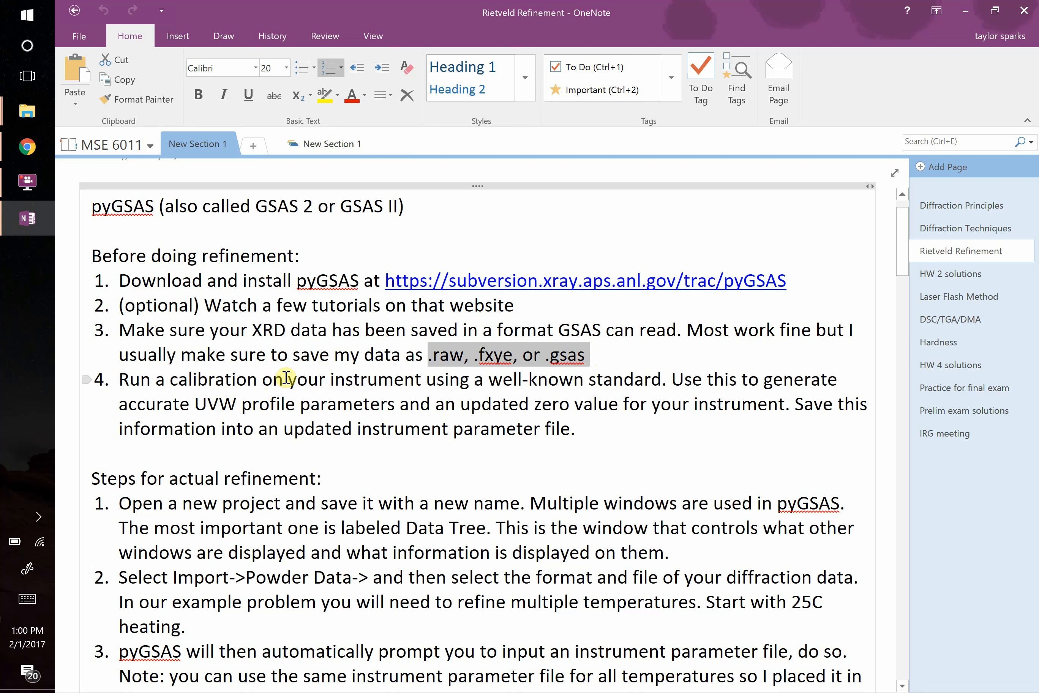
drag(282, 380, 604, 379)
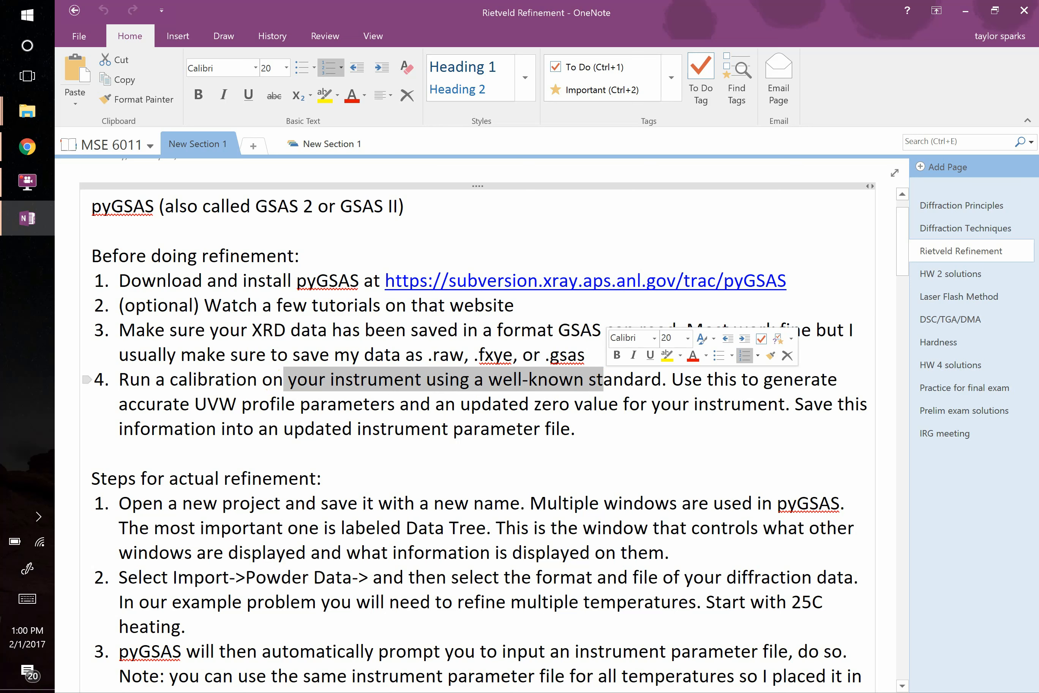
click(481, 428)
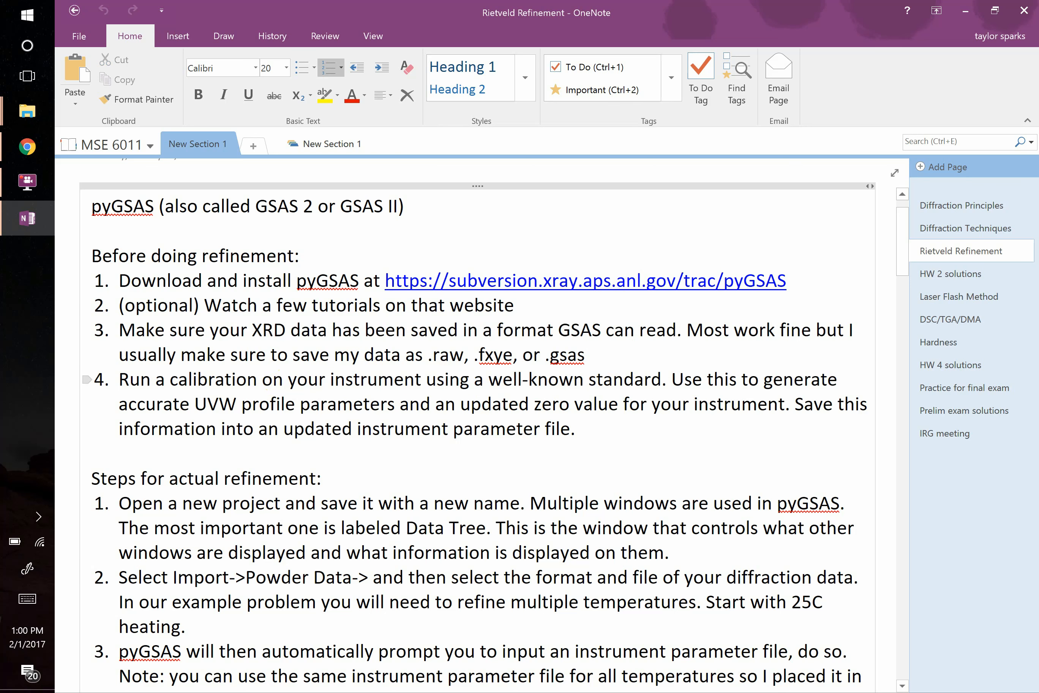
scroll(302, 409, down, 3)
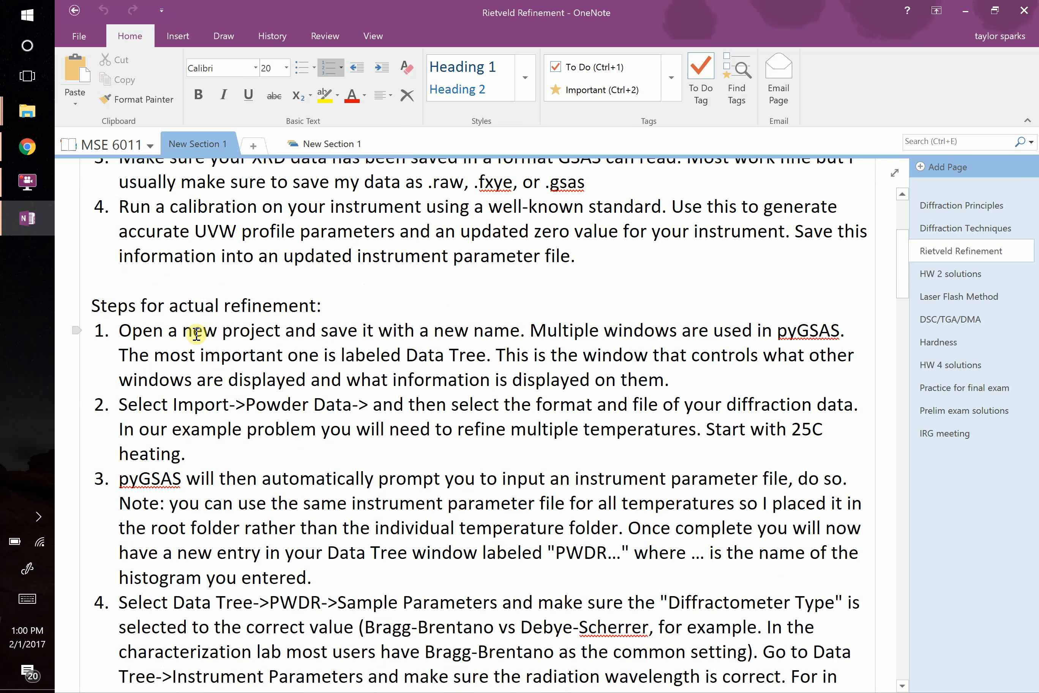
drag(183, 334, 509, 336)
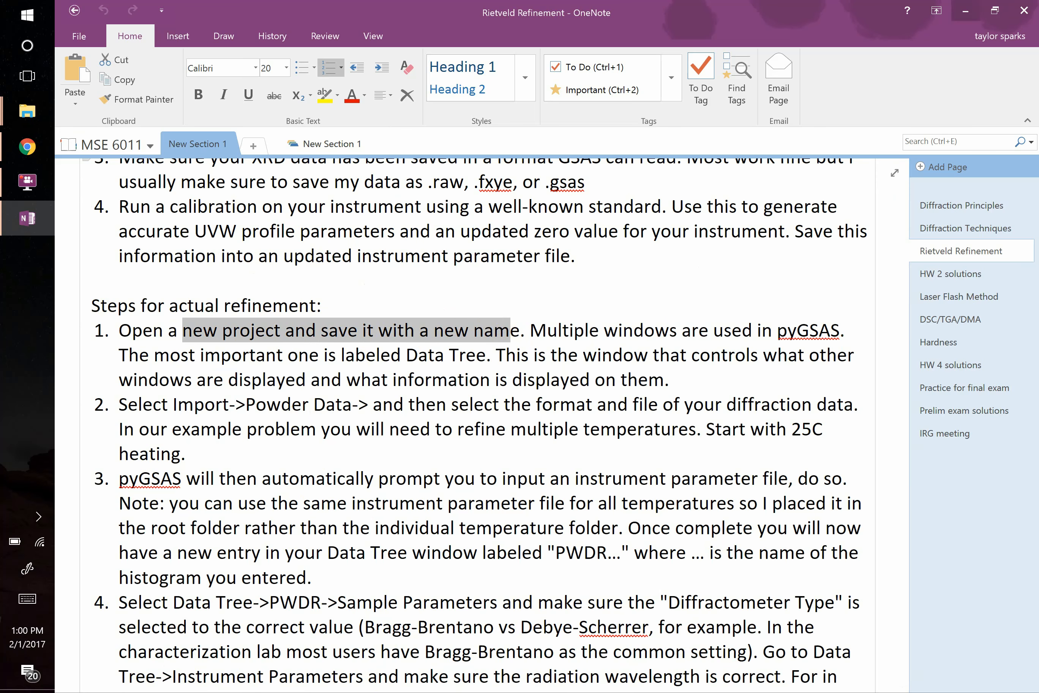
Clear the open windows off the desktop and launch GSAS-II.
click(967, 10)
click(957, 10)
click(620, 24)
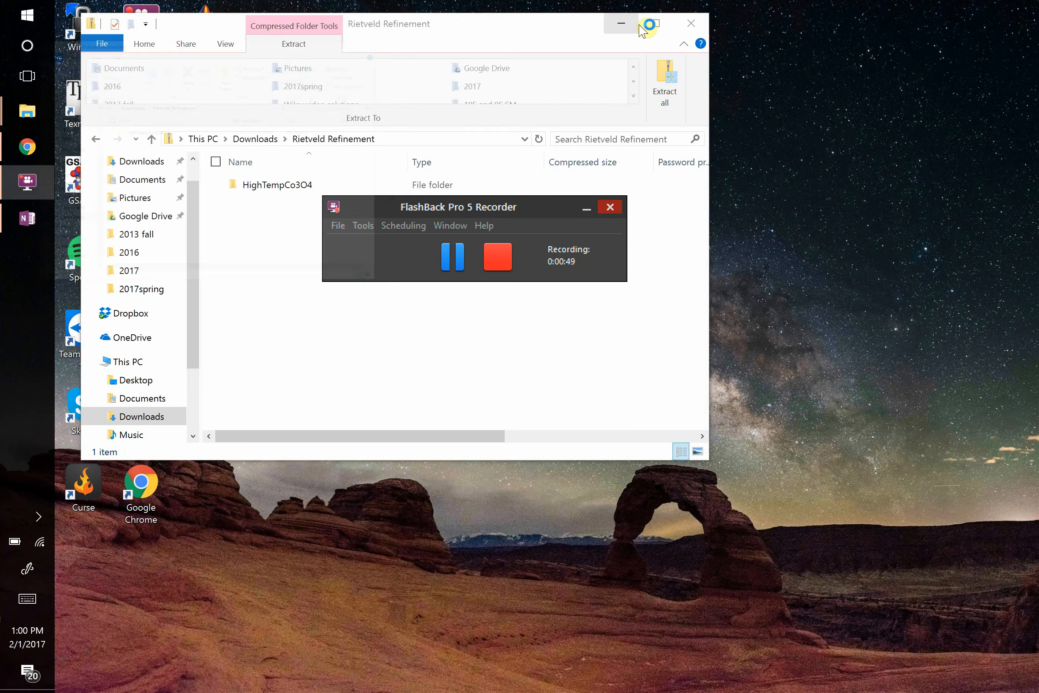
click(625, 25)
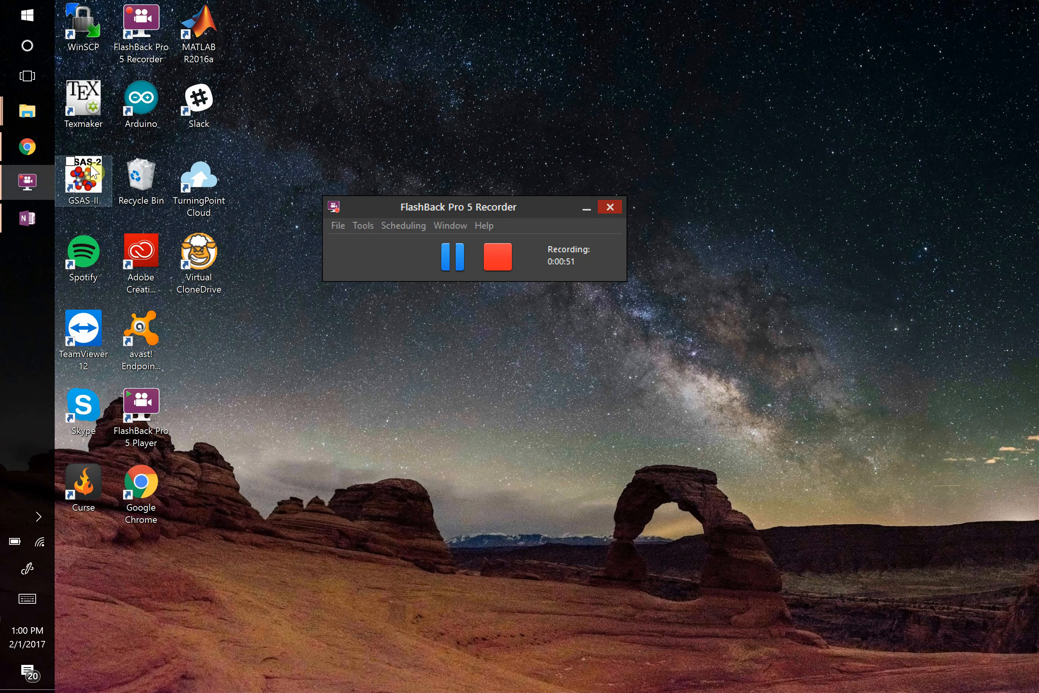
double_click(92, 175)
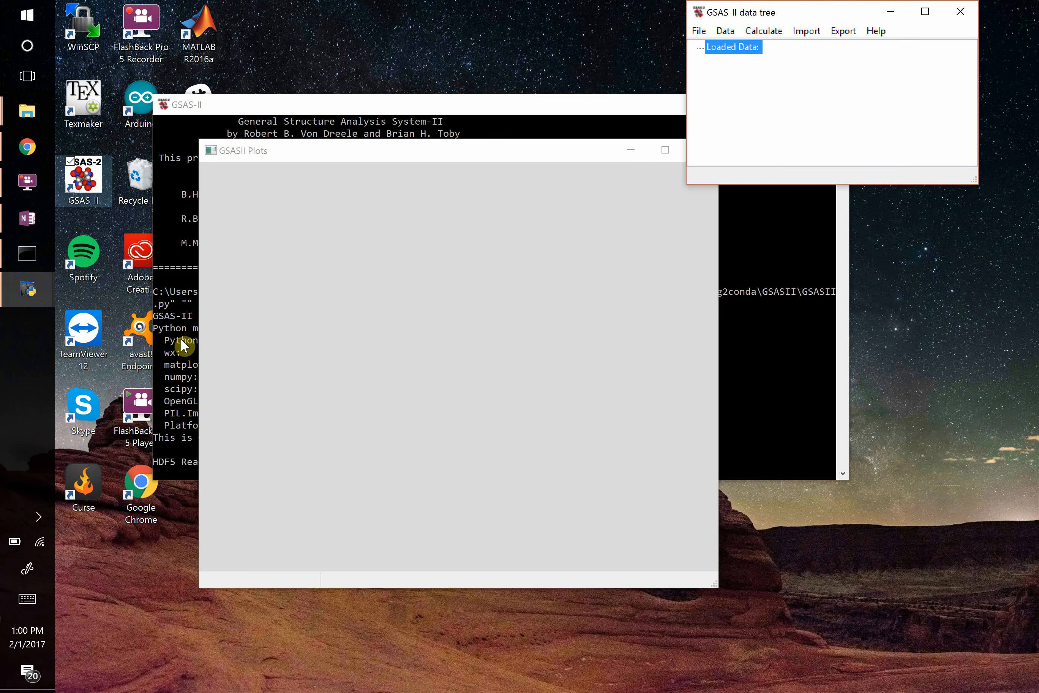
Move the GSASII Plots and data tree windows apart and enlarge the data tree window.
drag(464, 159, 404, 117)
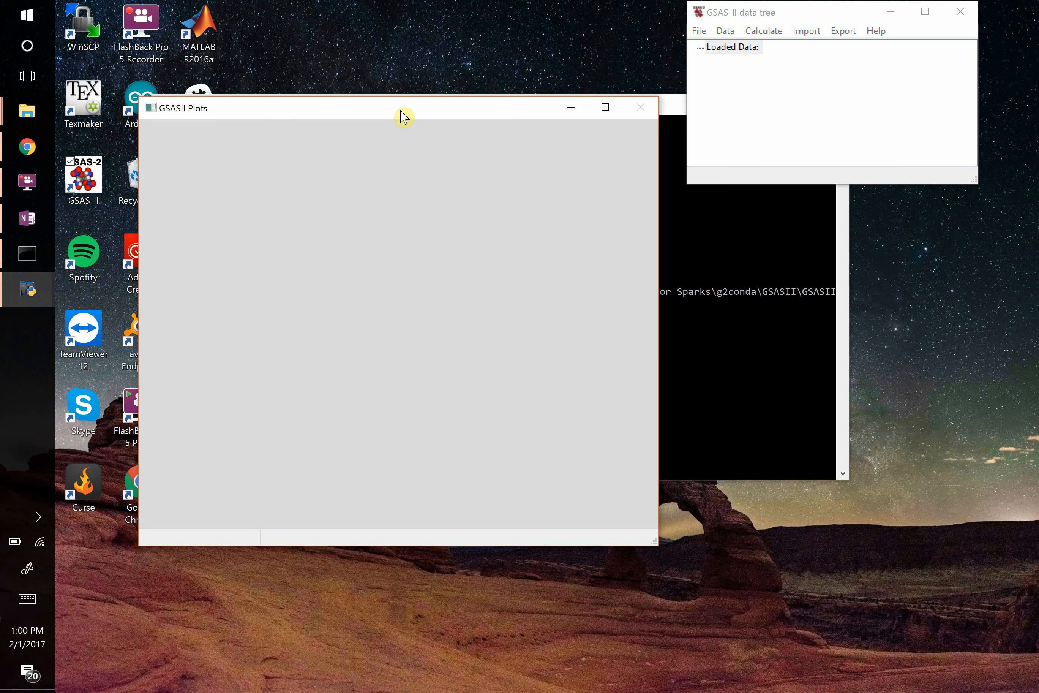
drag(835, 17, 861, 17)
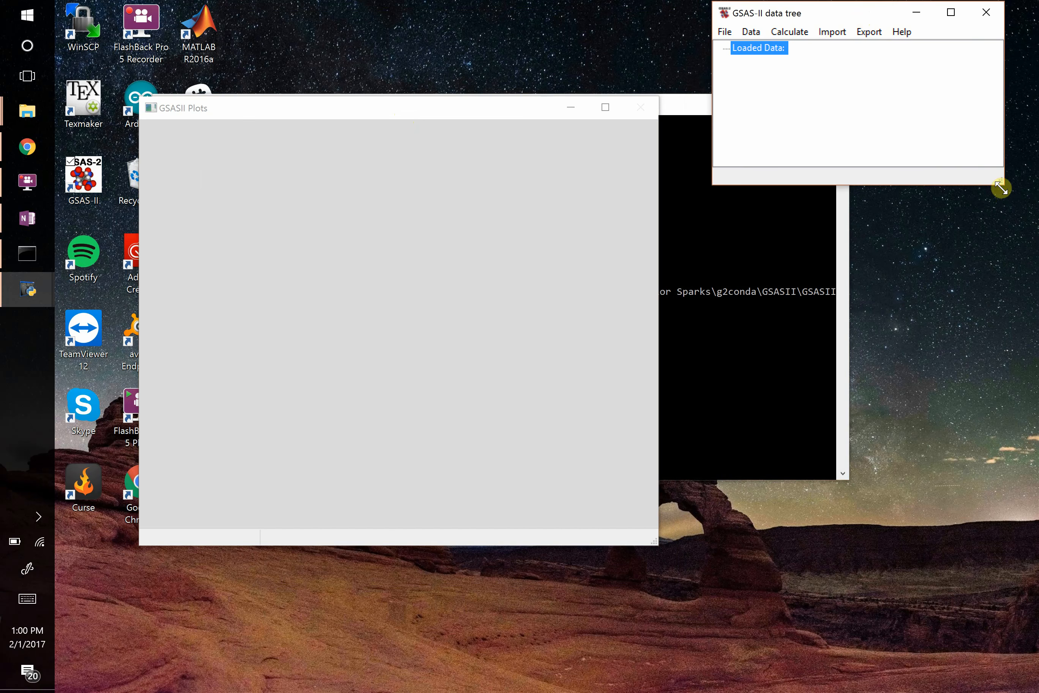
drag(1001, 188, 1025, 489)
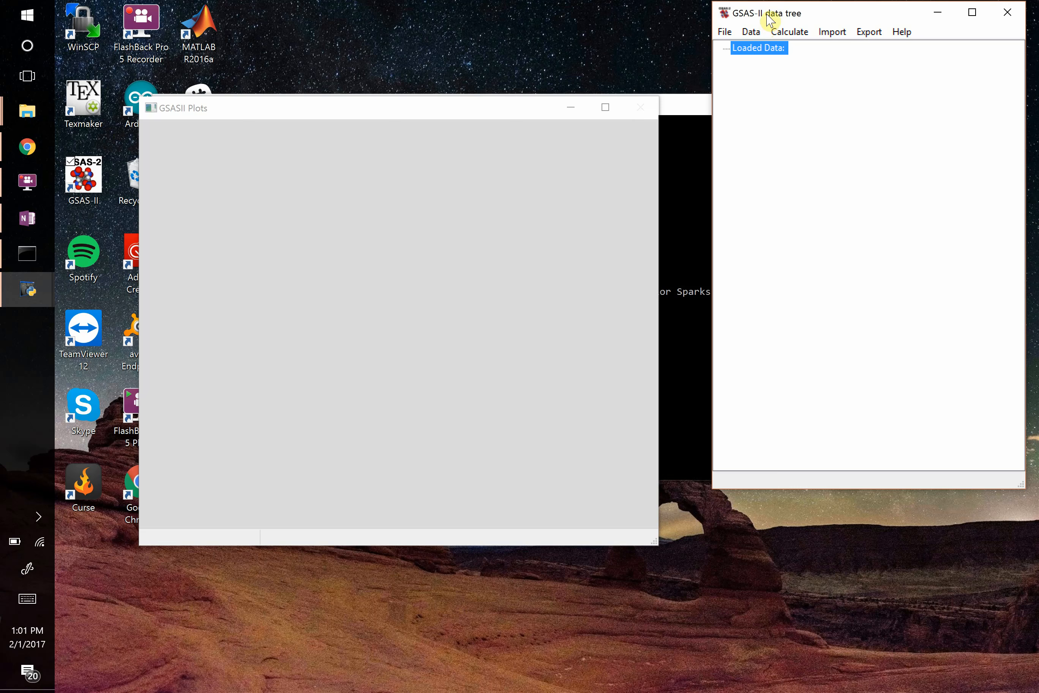
Start saving the project under a new name and browse to g2conda\GSASII\mywork in the user's folder on drive C.
click(725, 32)
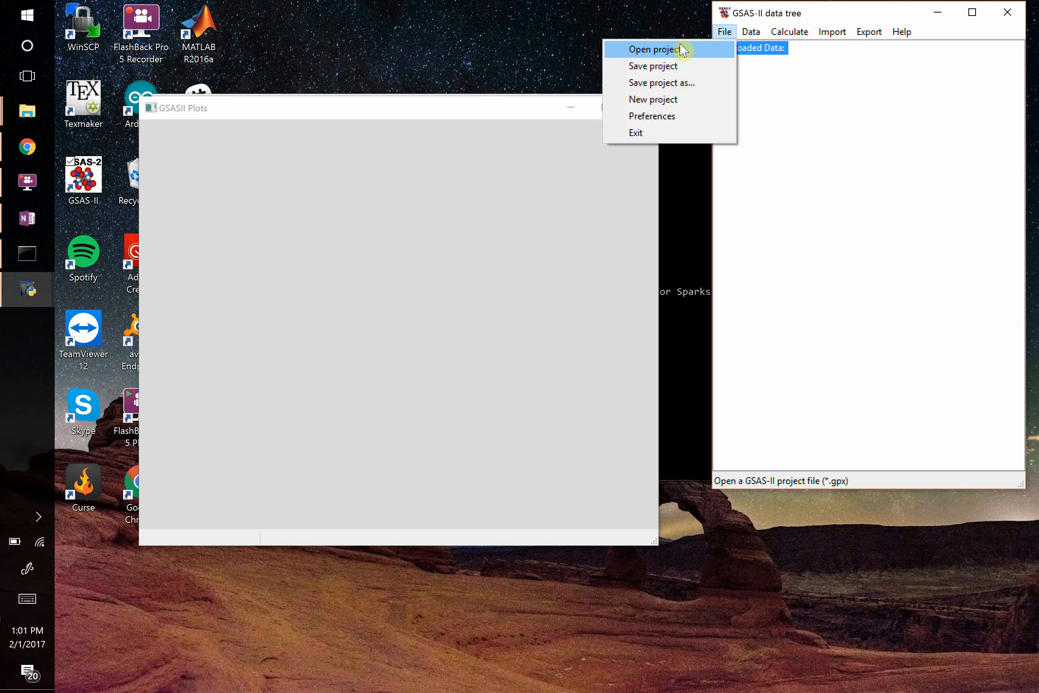
click(679, 83)
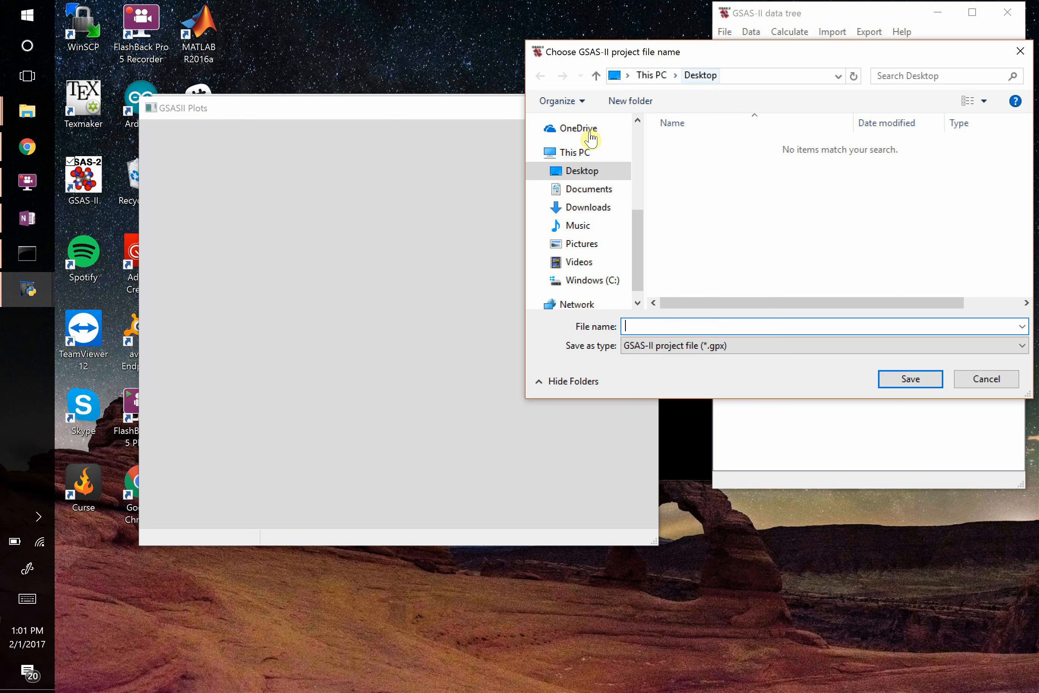
click(595, 281)
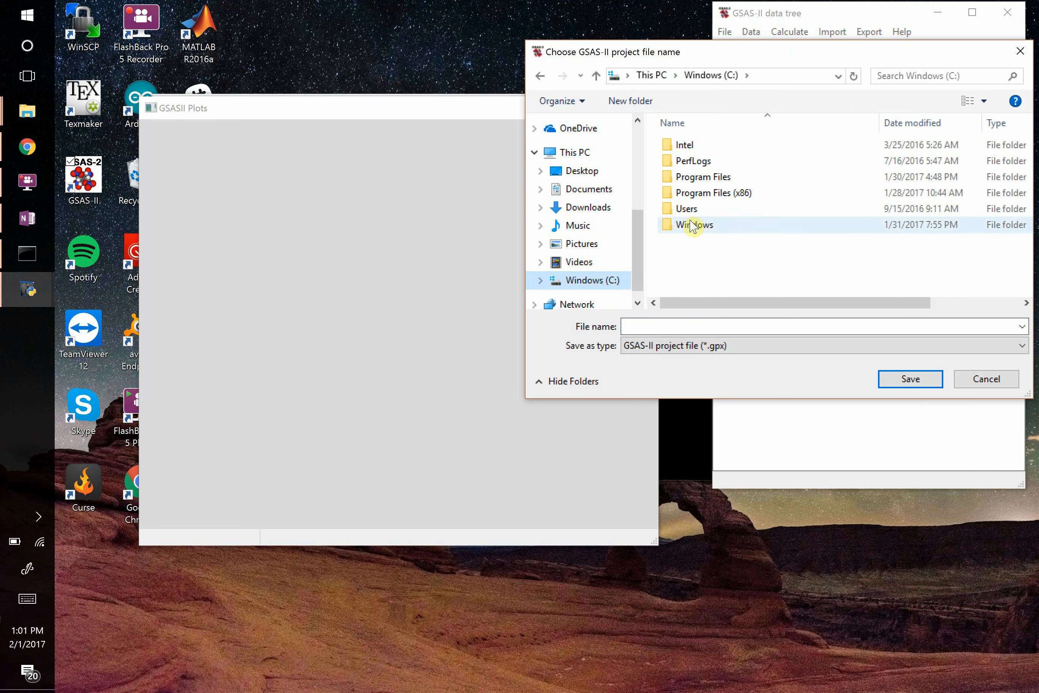
double_click(698, 209)
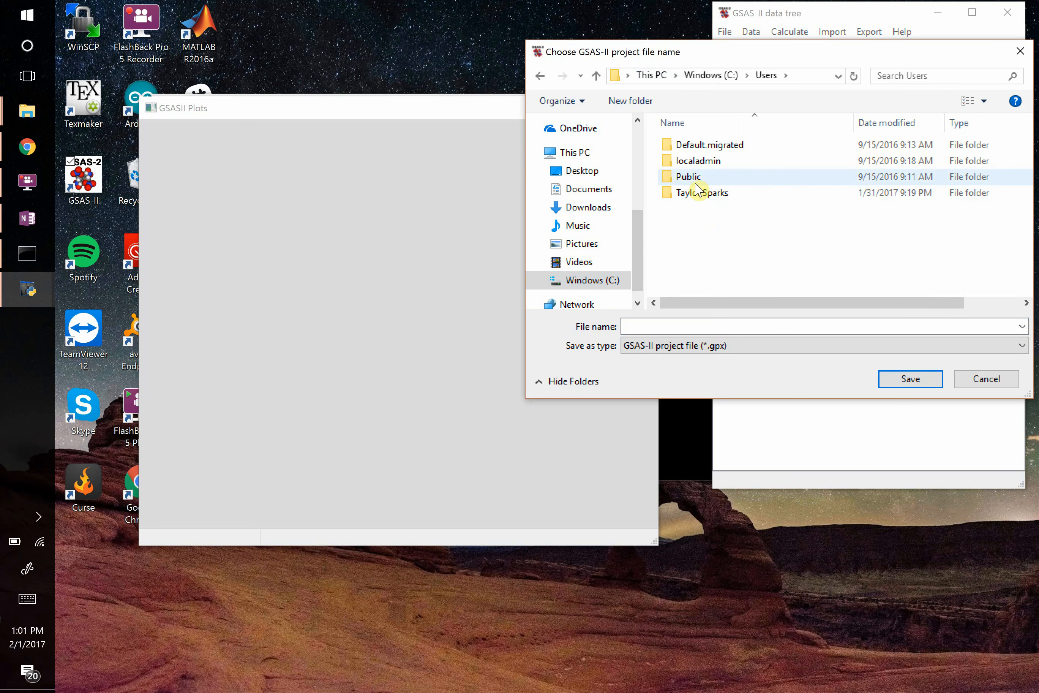
double_click(697, 193)
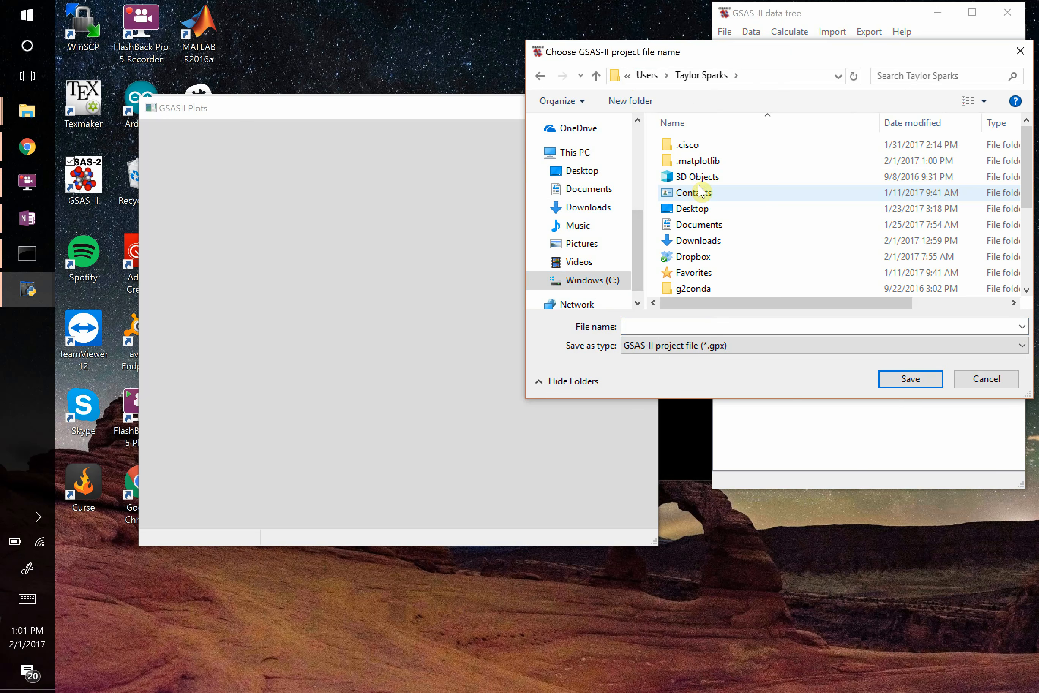
scroll(691, 258, down, 1)
click(692, 261)
double_click(692, 261)
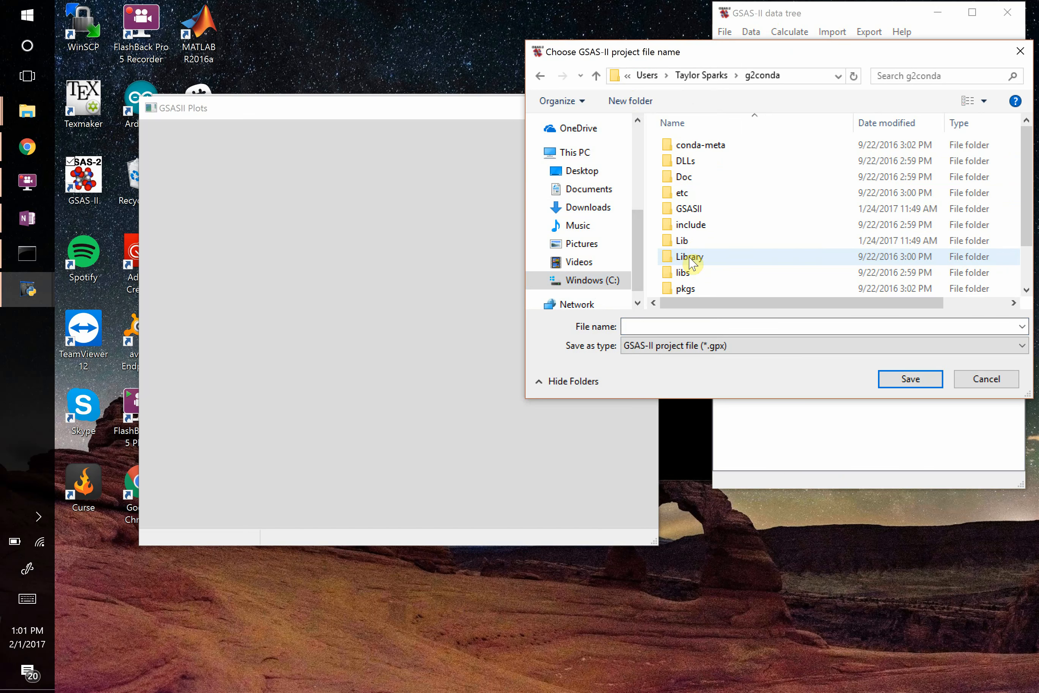
click(698, 215)
double_click(698, 214)
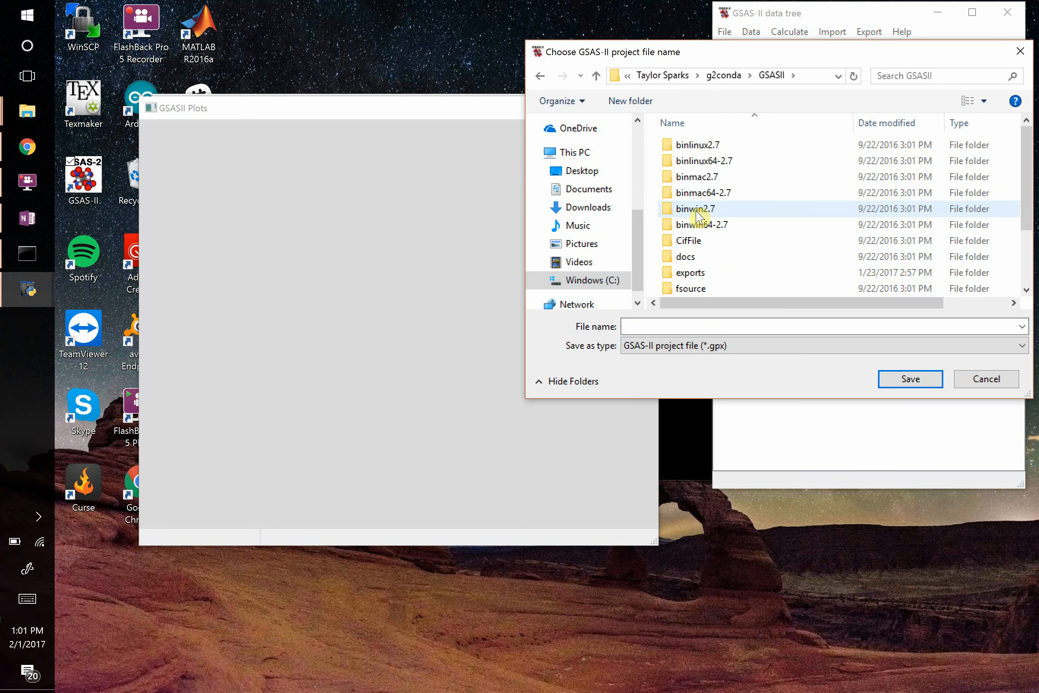
scroll(691, 216, down, 1)
double_click(702, 273)
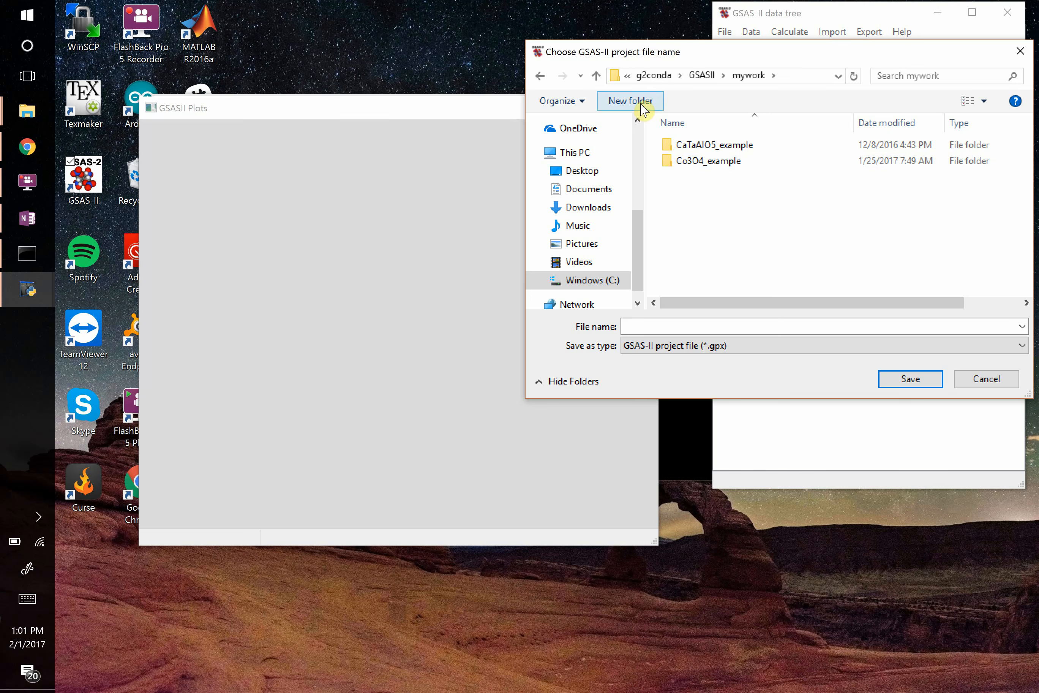
Save the project as feb1 in the I2-25C folder inside Co3O4_example.
click(703, 164)
double_click(701, 164)
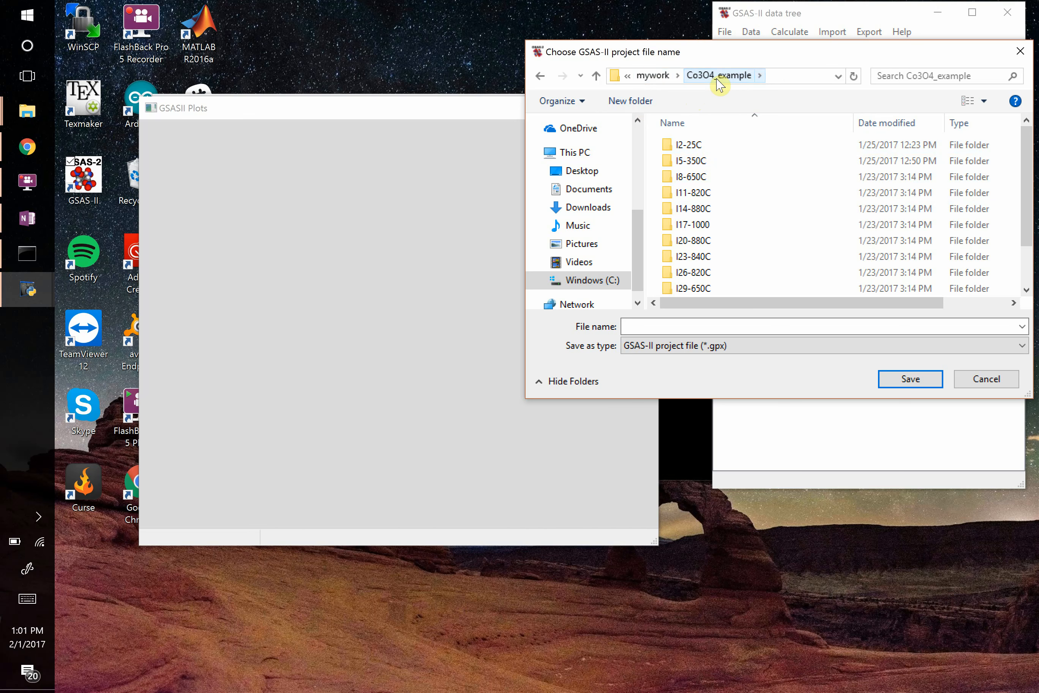
scroll(717, 197, down, 2)
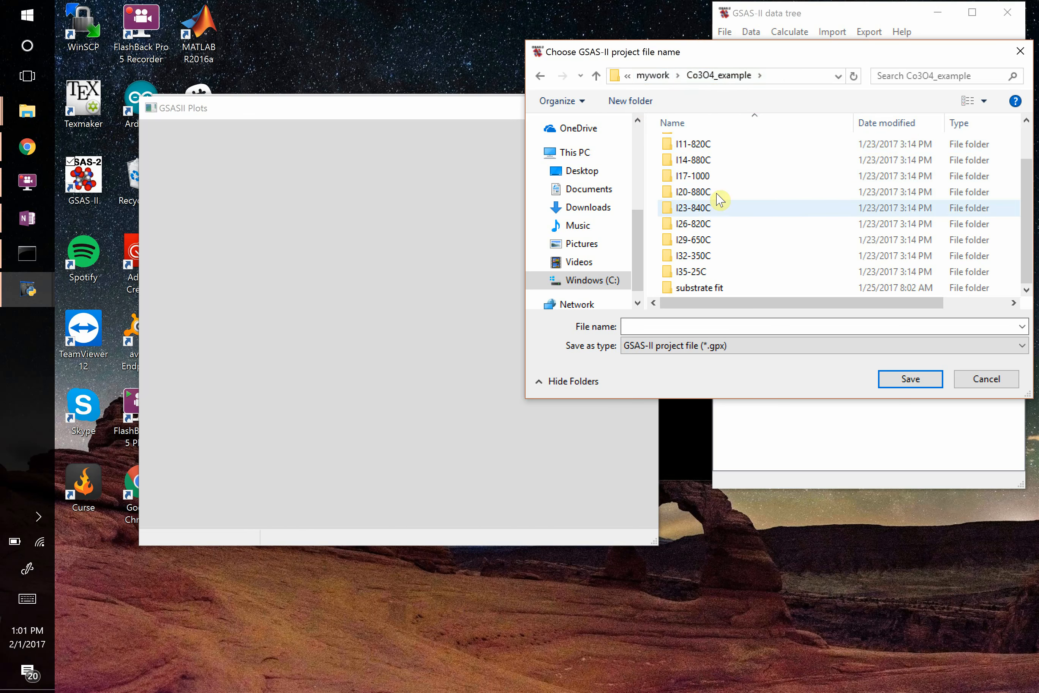
scroll(717, 194, up, 2)
scroll(719, 200, down, 3)
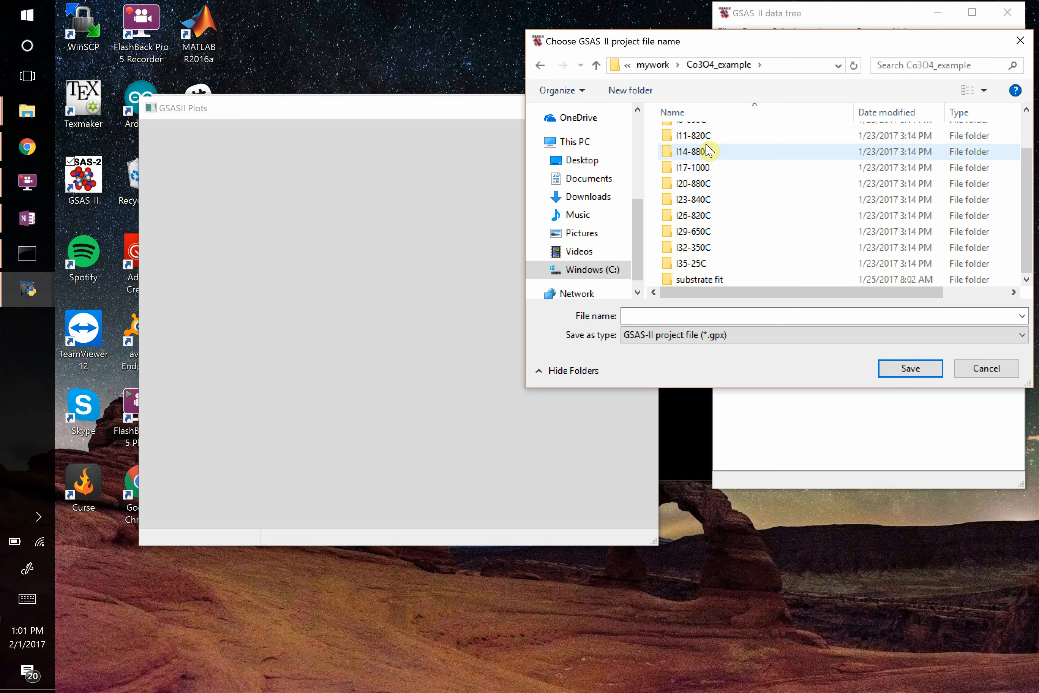
scroll(707, 205, up, 3)
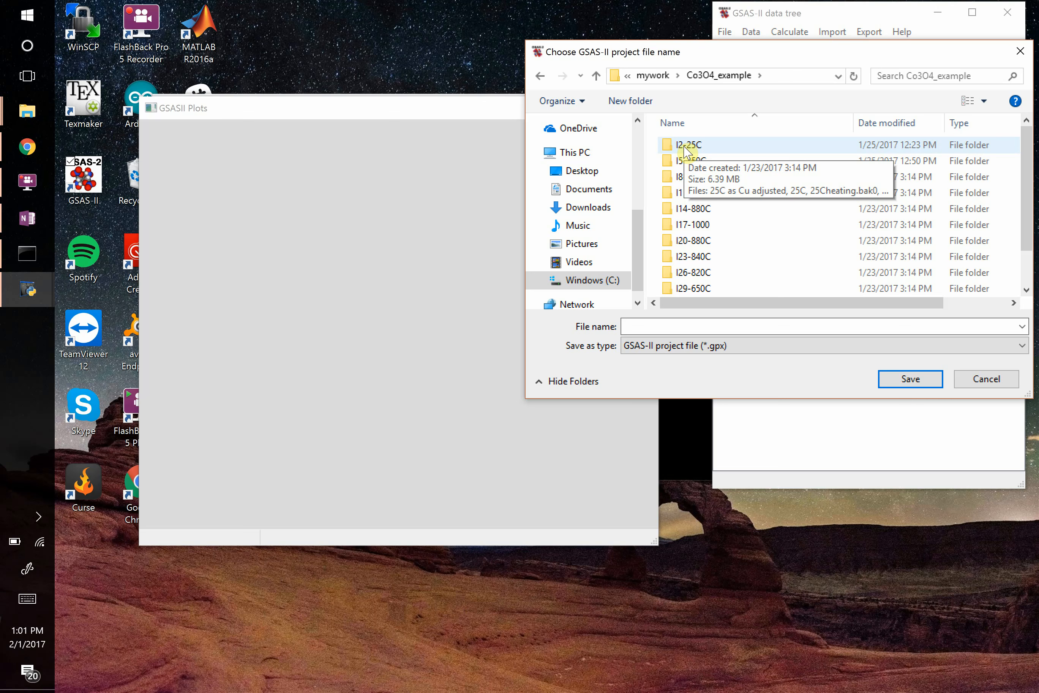
double_click(685, 147)
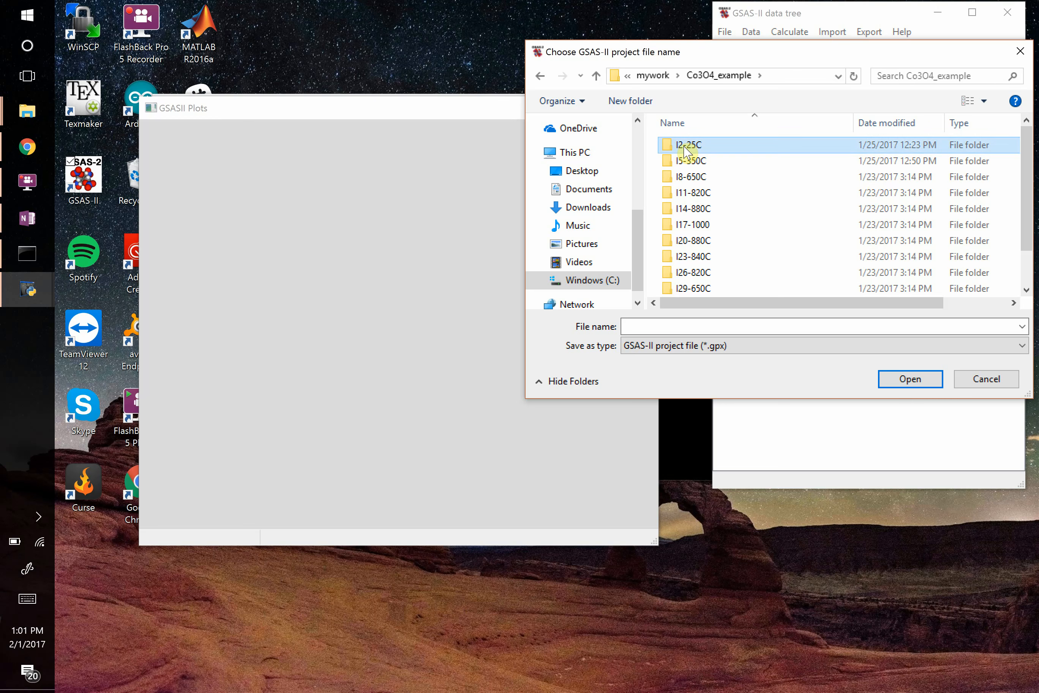
click(779, 327)
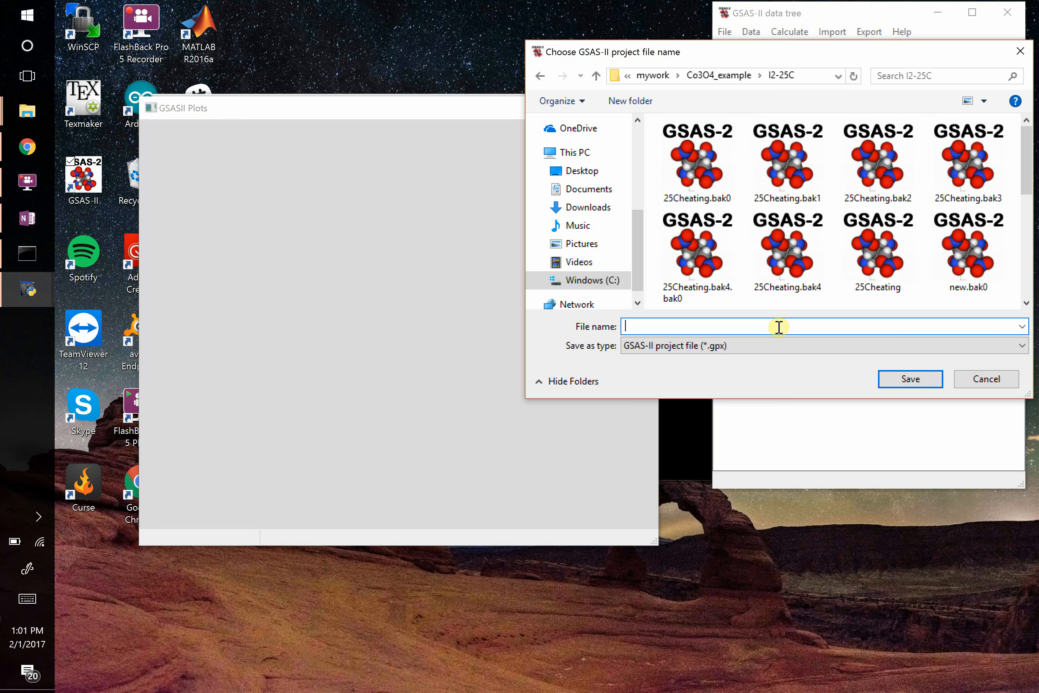
text(feb1)
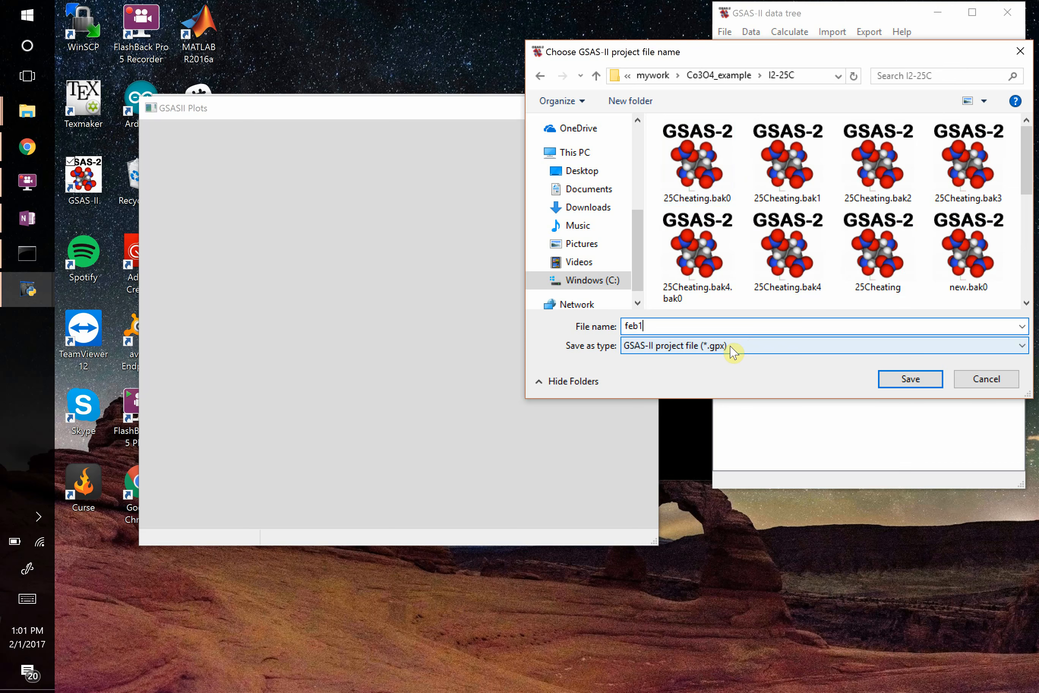
key(Return)
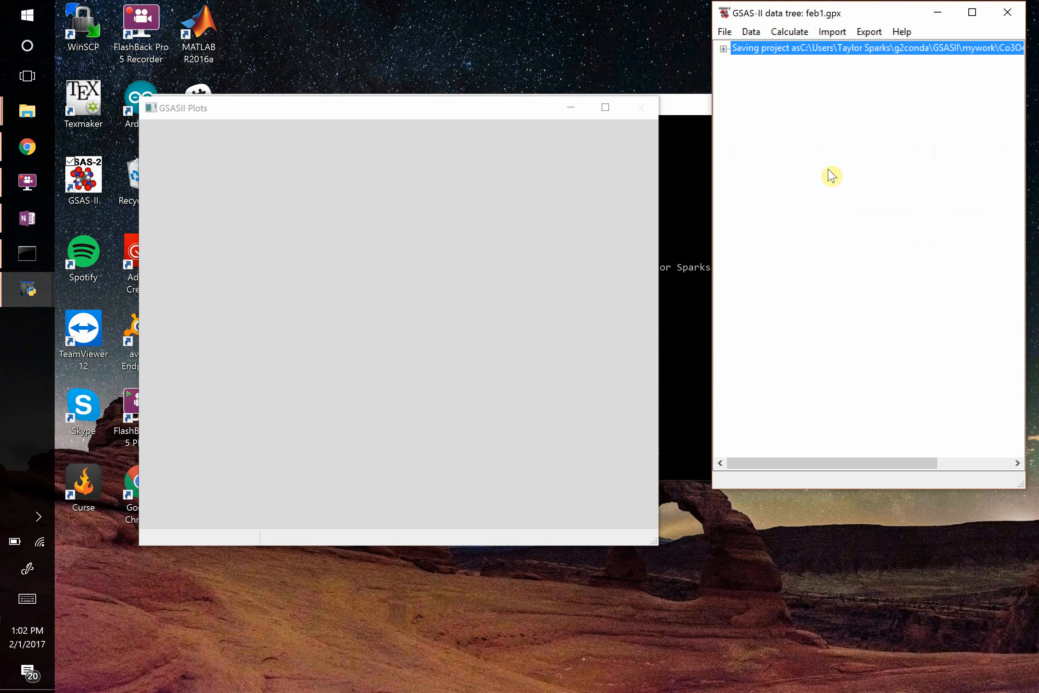
Expand the project in the data tree, consult the OneNote instructions on importing powder data, and return to GSAS-II.
click(723, 48)
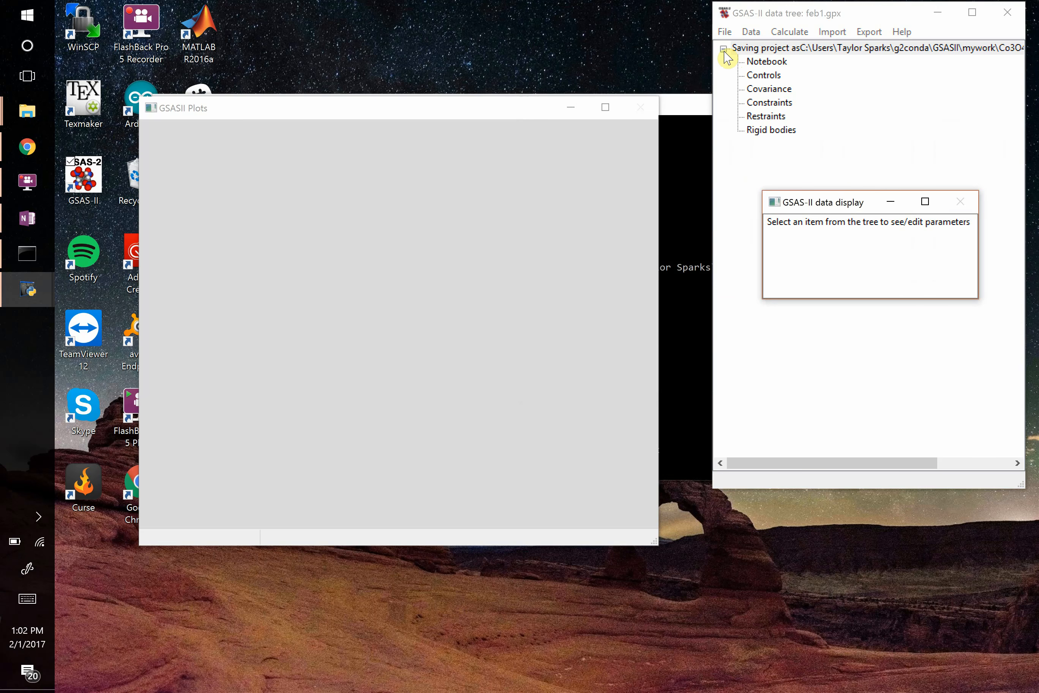
click(28, 218)
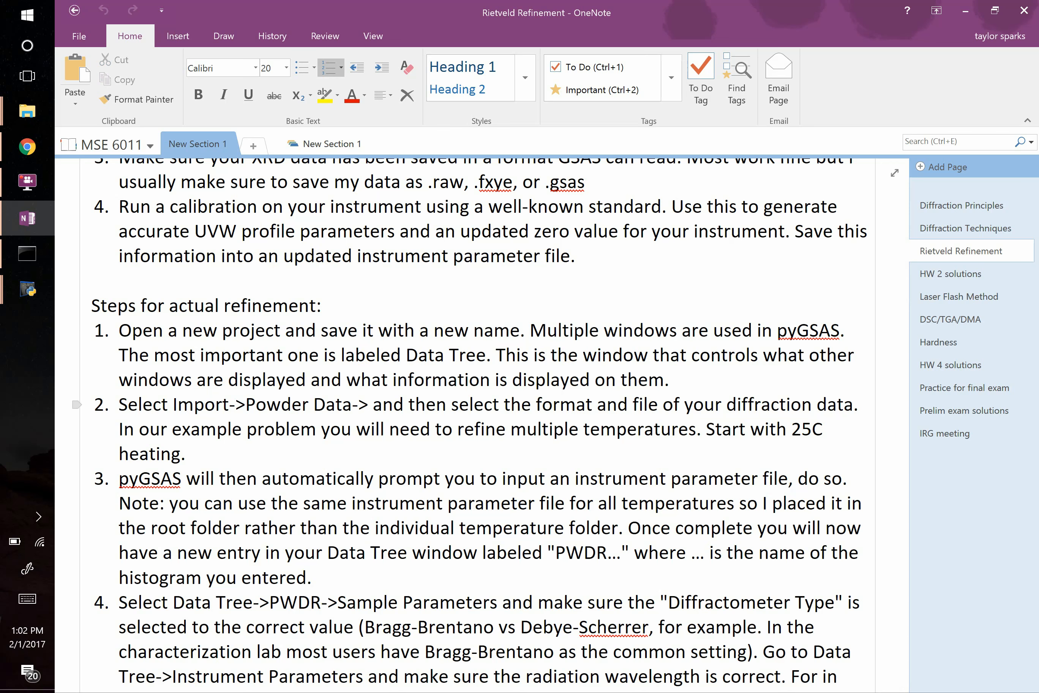
key(alt+Tab)
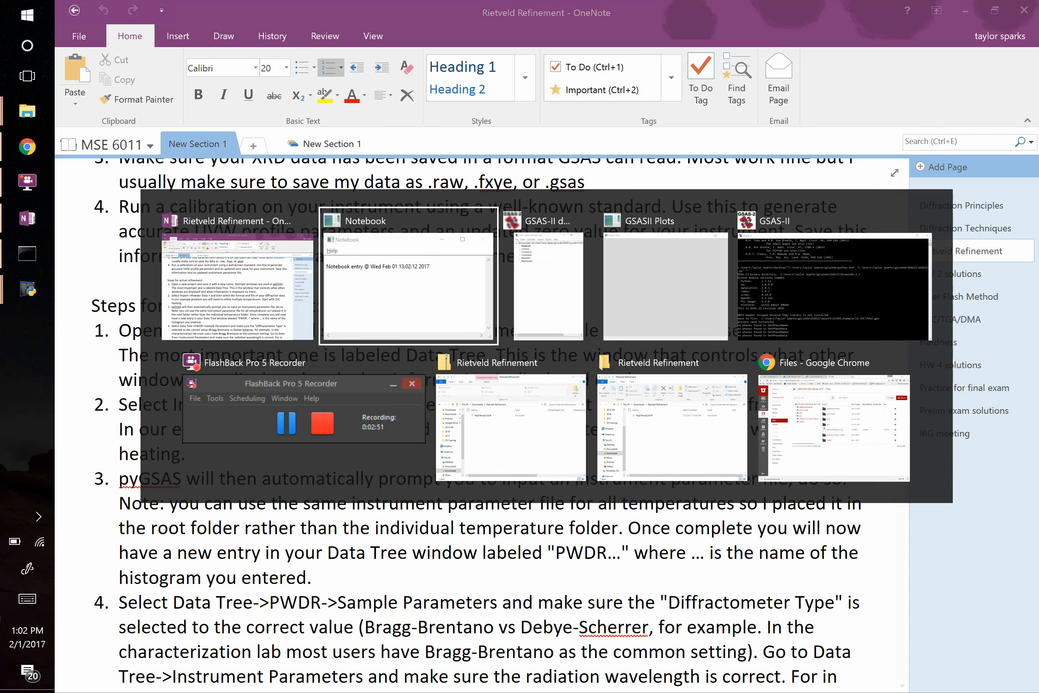
key(alt+Tab)
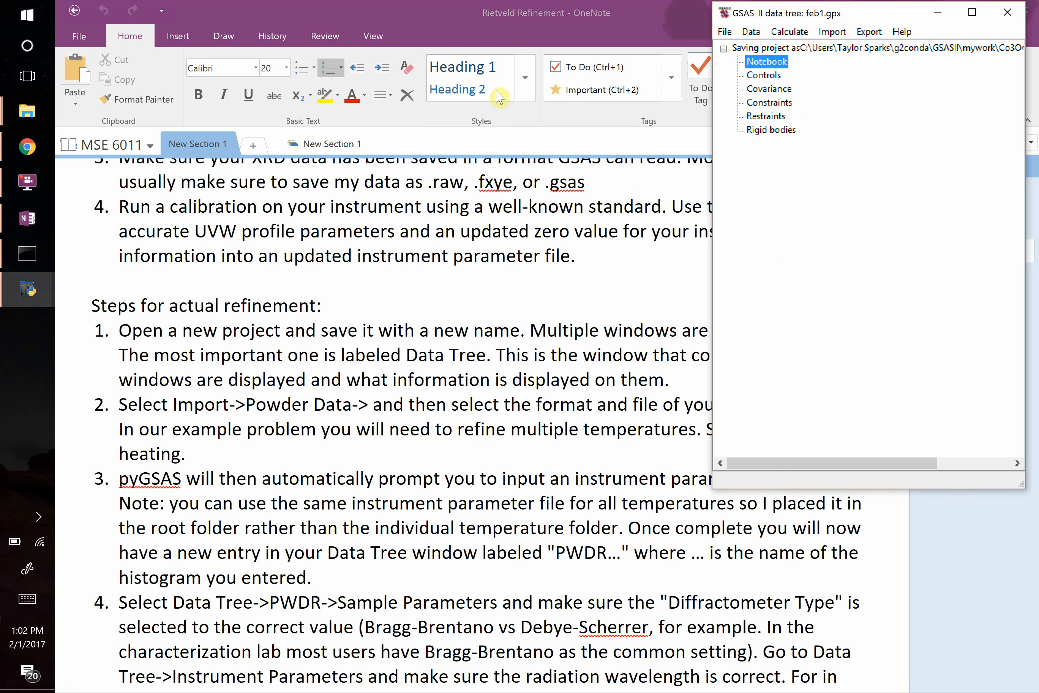
Import the CoO25C file from the I2-25C folder as GSAS powder data and confirm reading it.
click(832, 32)
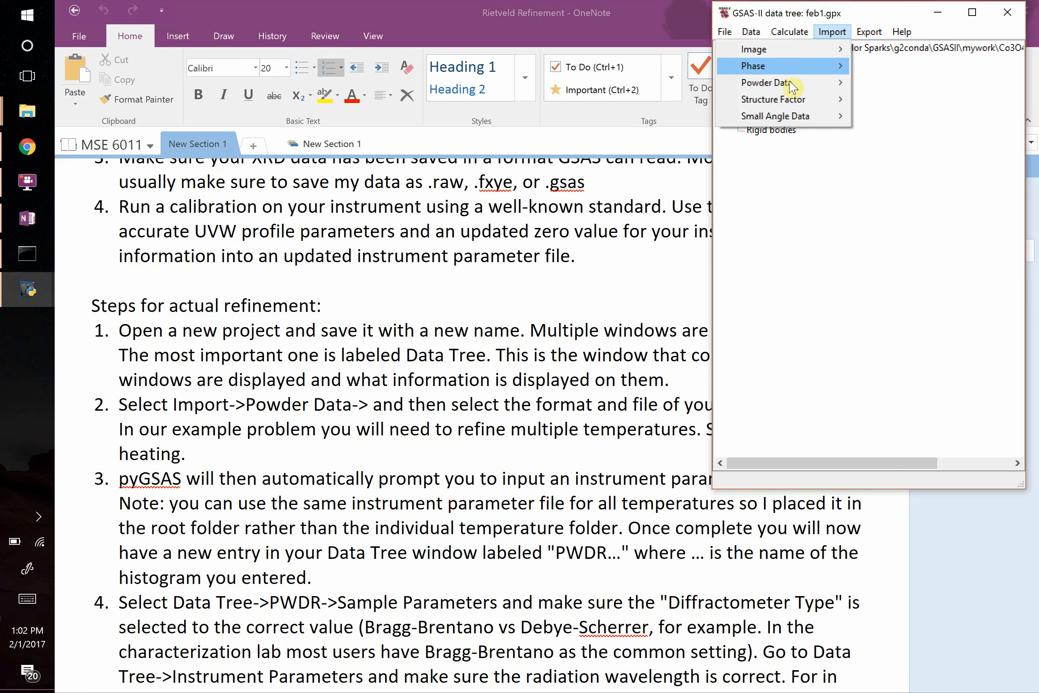
mouse_move(792, 85)
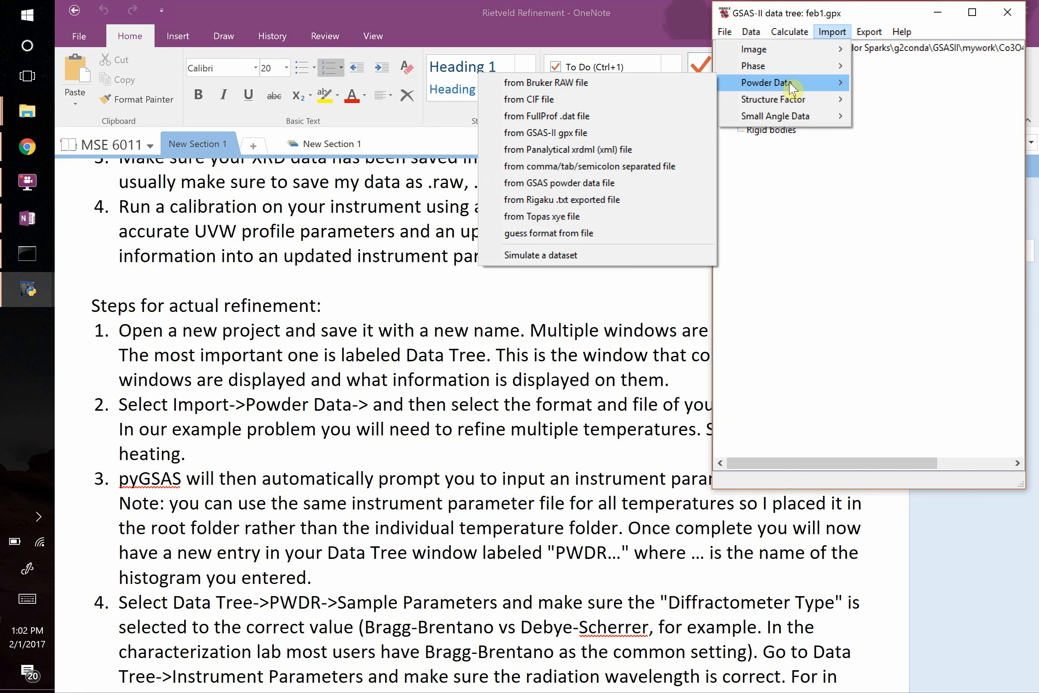
click(572, 189)
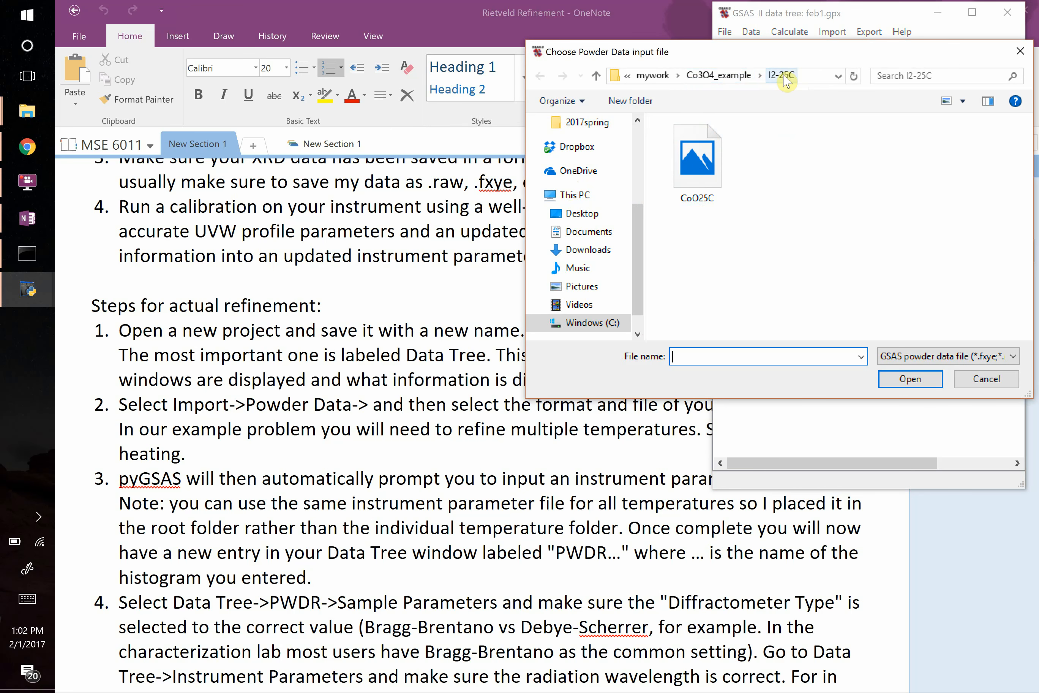
click(721, 175)
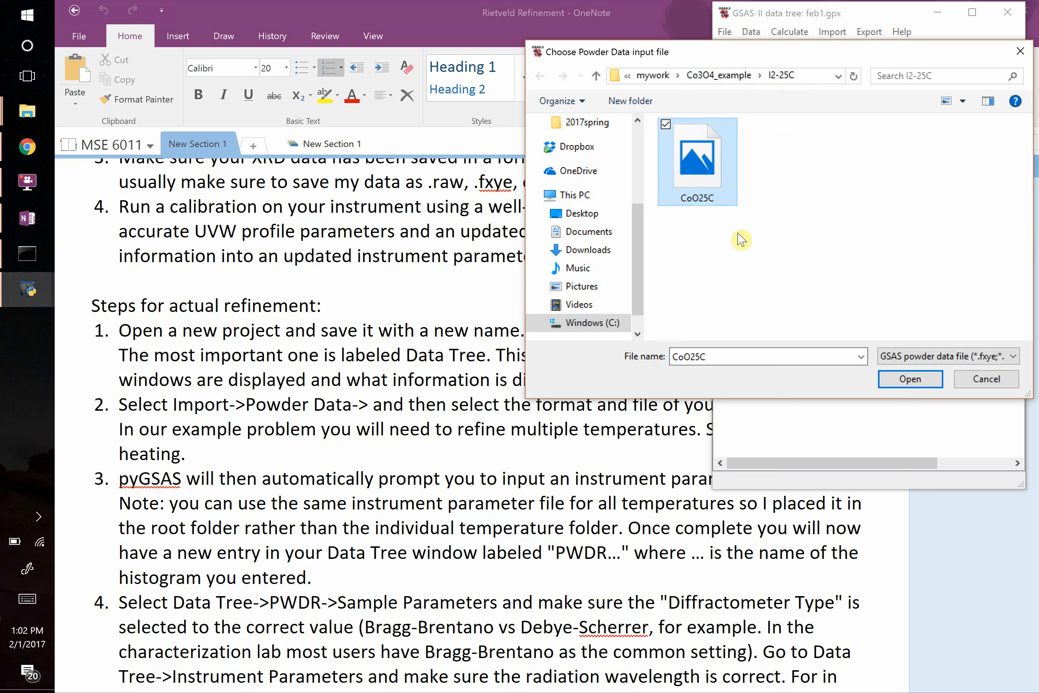
key(Return)
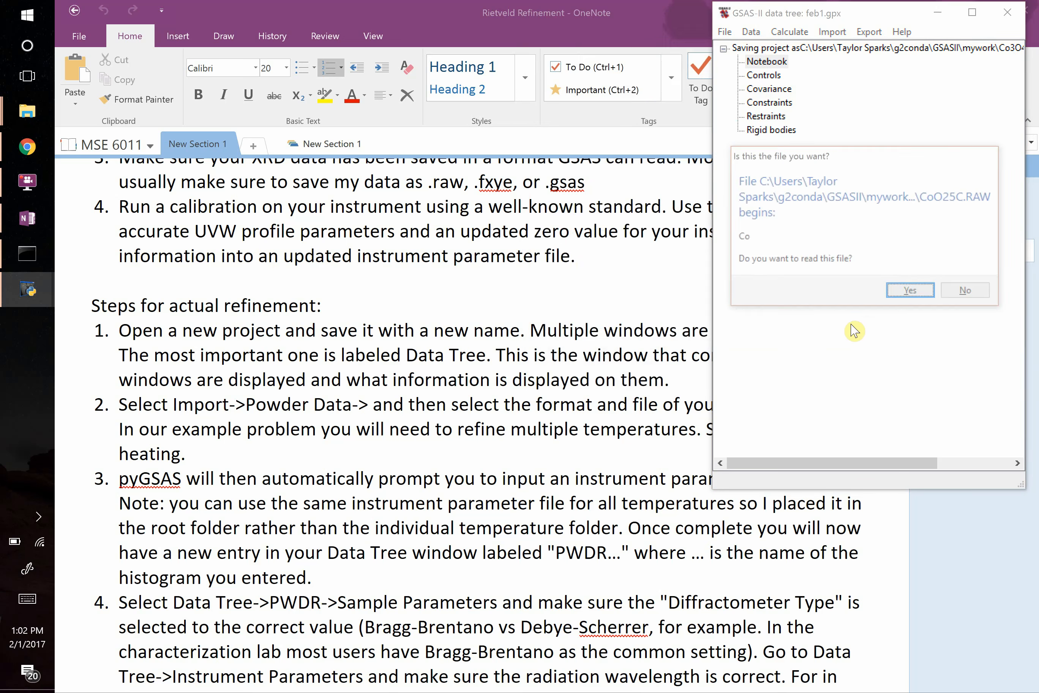
click(901, 296)
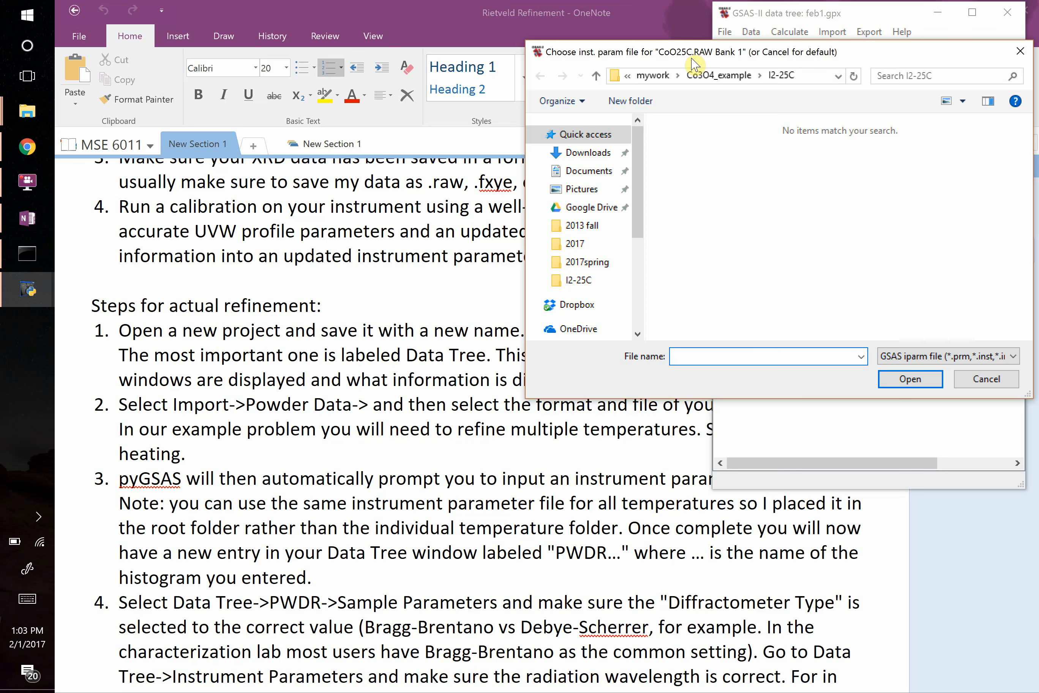
Load xprt02m_Co_nozero.prm from the Co3O4_example folder as the instrument parameter file for the imported powder data.
click(718, 75)
scroll(740, 229, down, 1)
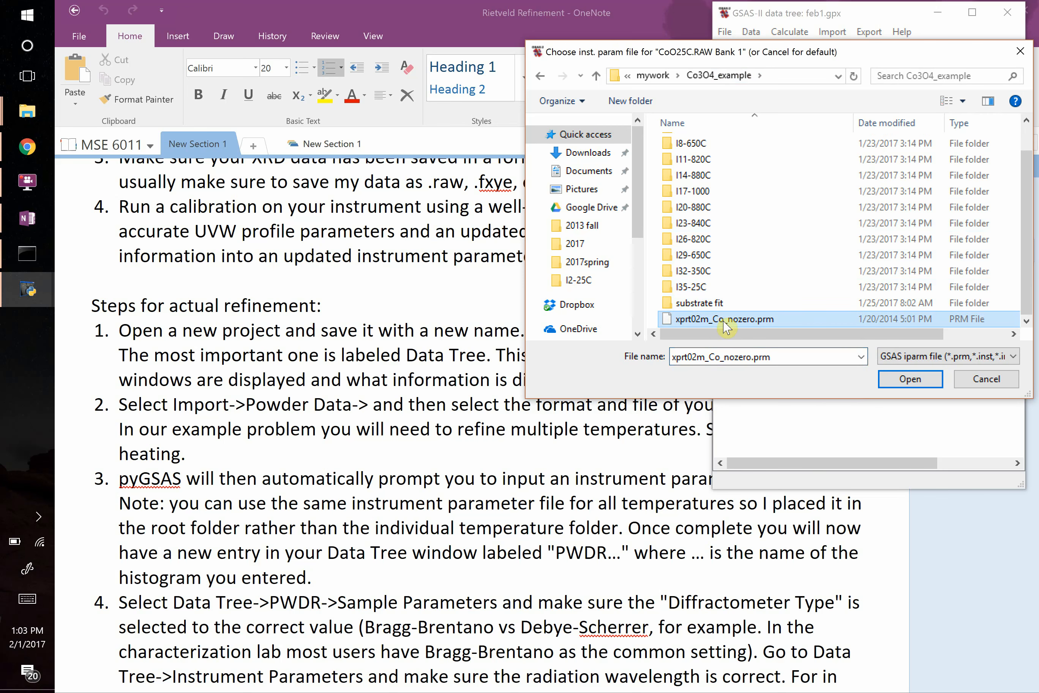
click(915, 378)
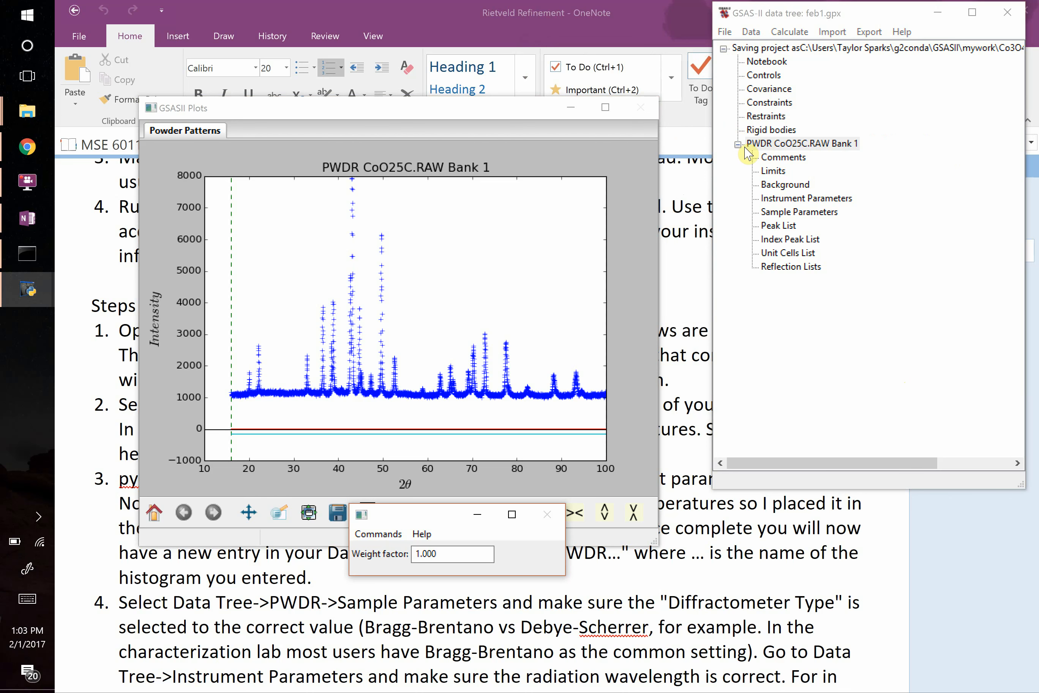
Review OneNote instructions 2 to 4 on data import, the instrument parameter file and the diffractometer type, and return to GSAS-II.
key(alt+Tab)
key(alt+Tab)
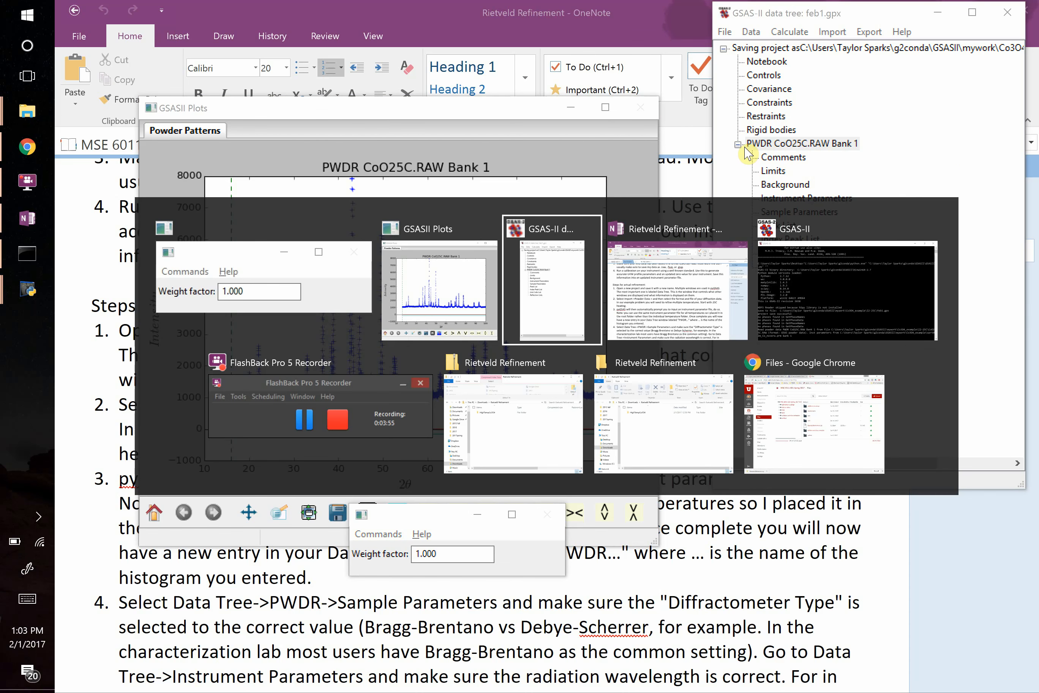
key(alt+Tab)
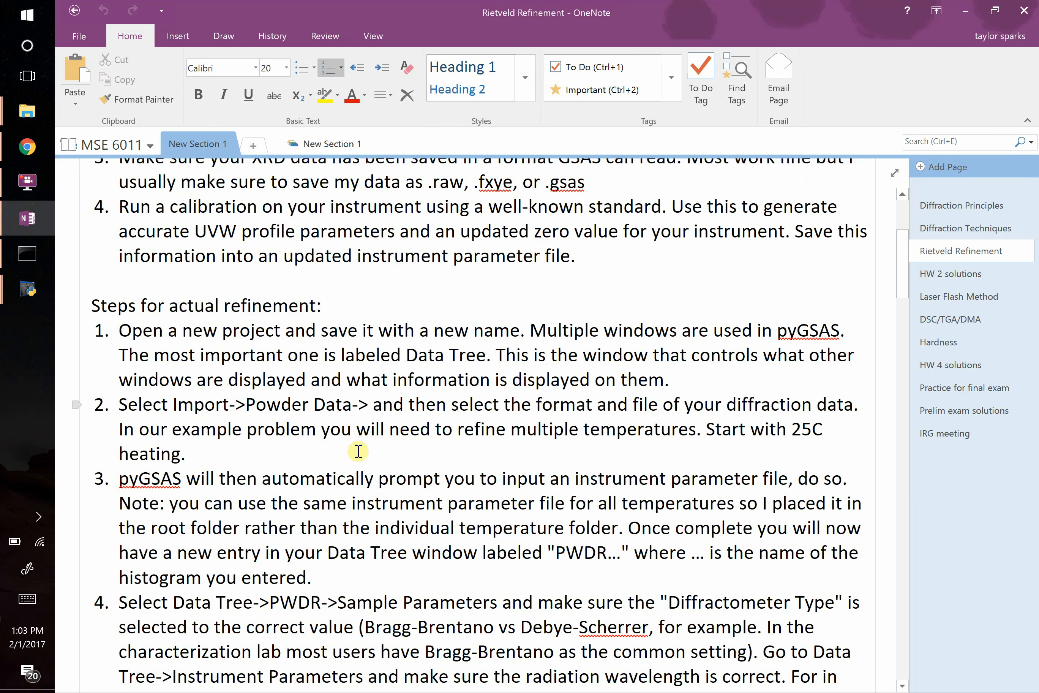
click(372, 412)
drag(769, 430, 800, 447)
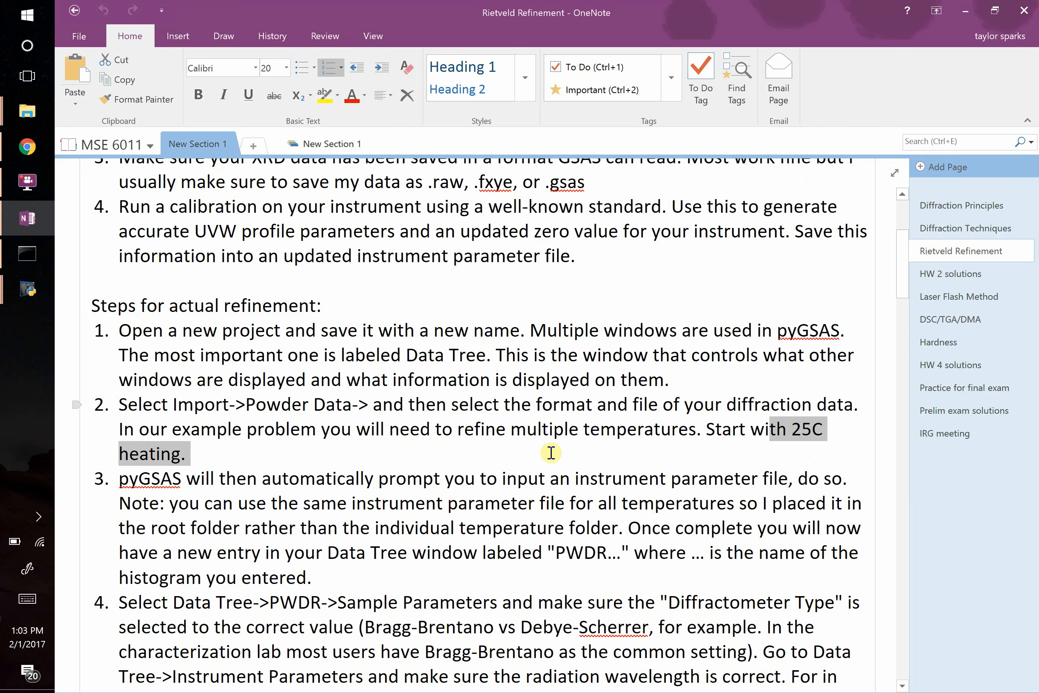
scroll(371, 445, down, 3)
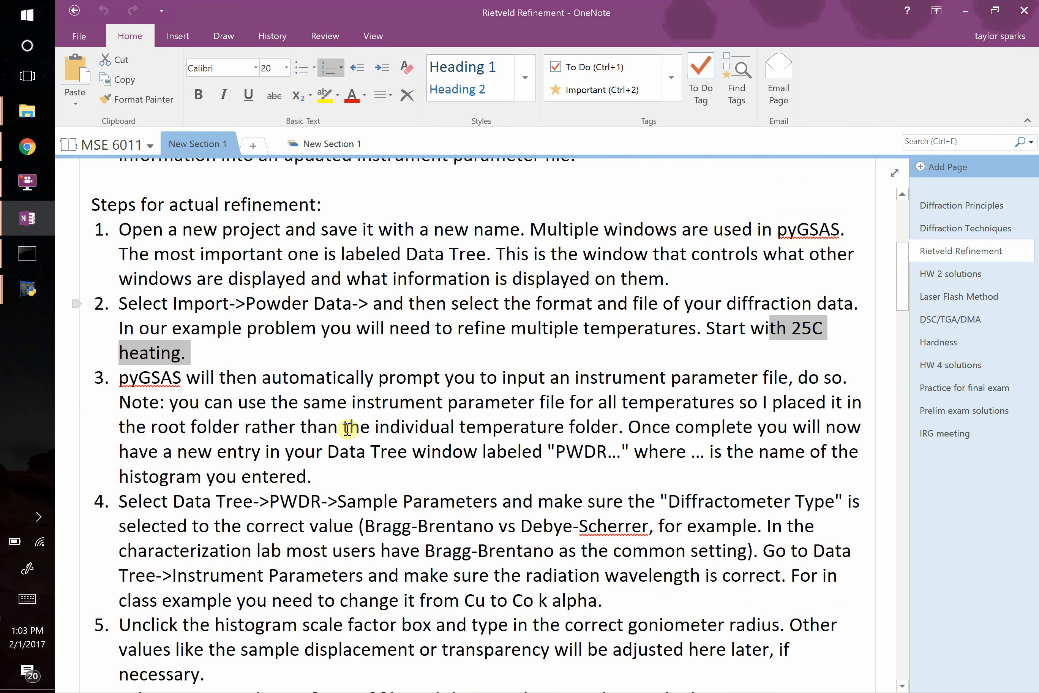
drag(237, 378, 581, 460)
double_click(597, 452)
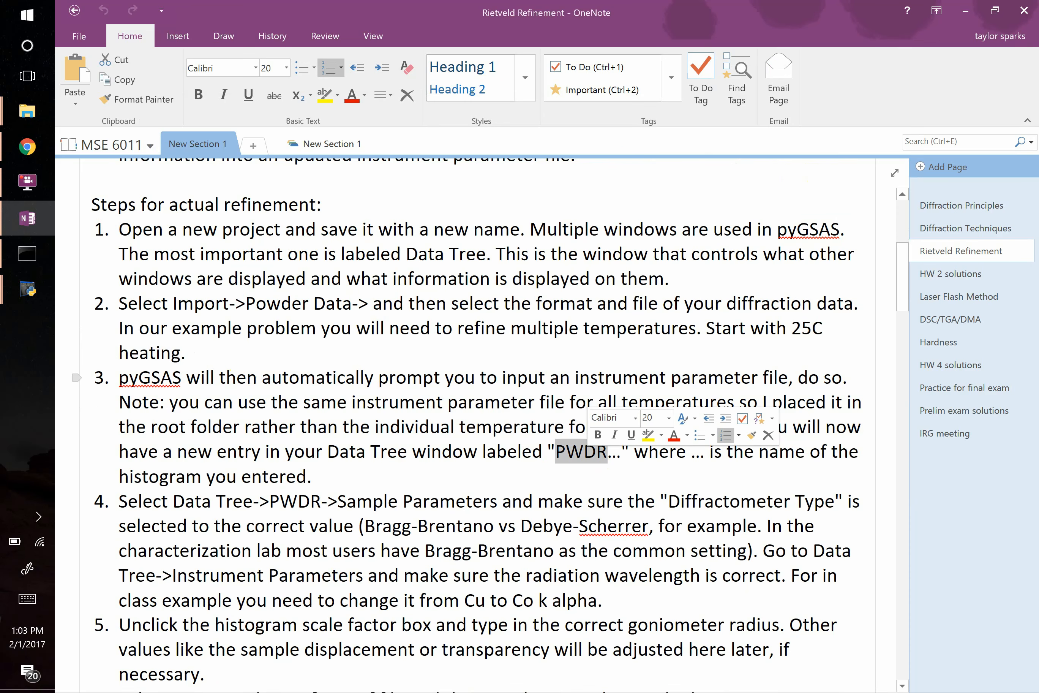
scroll(353, 496, down, 5)
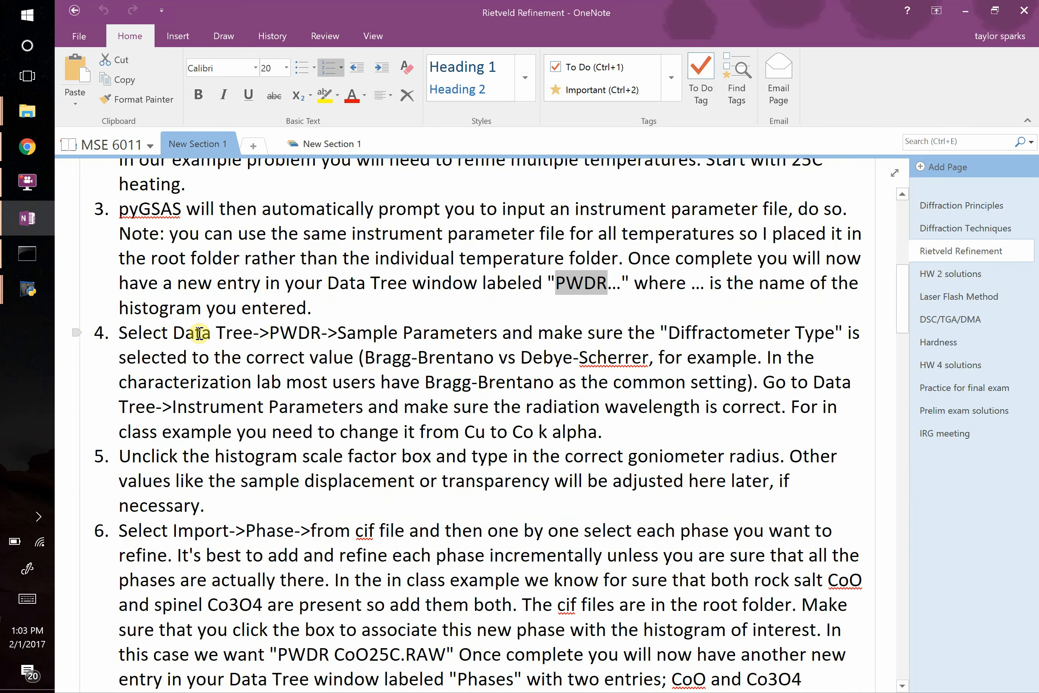
double_click(708, 336)
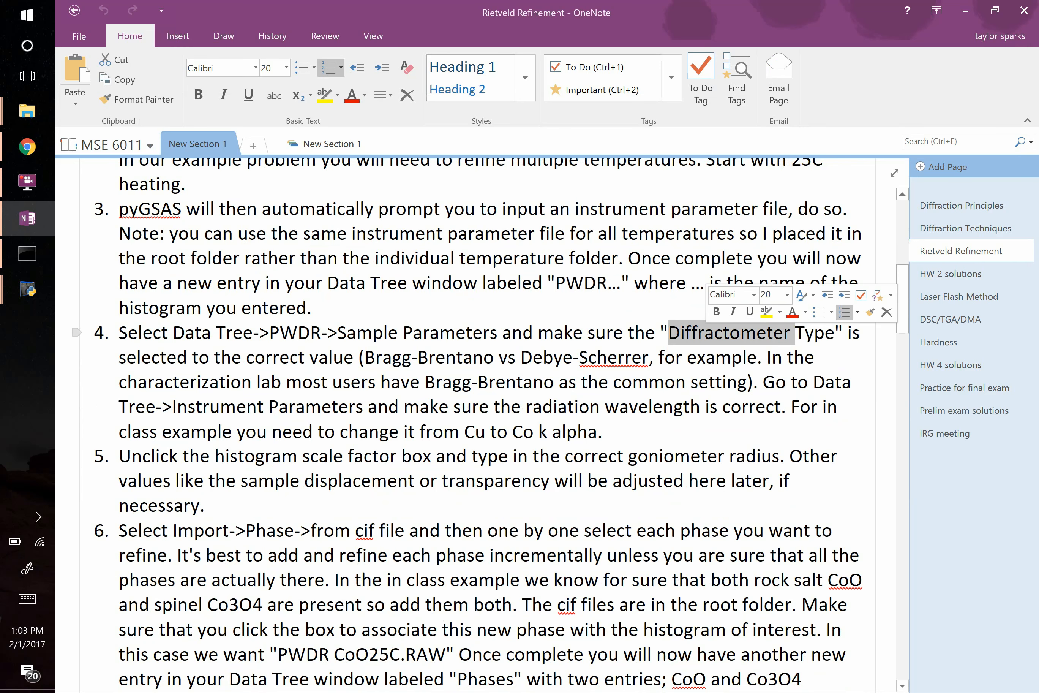
key(alt+Tab)
key(alt+Tab)
key(alt+Tab)
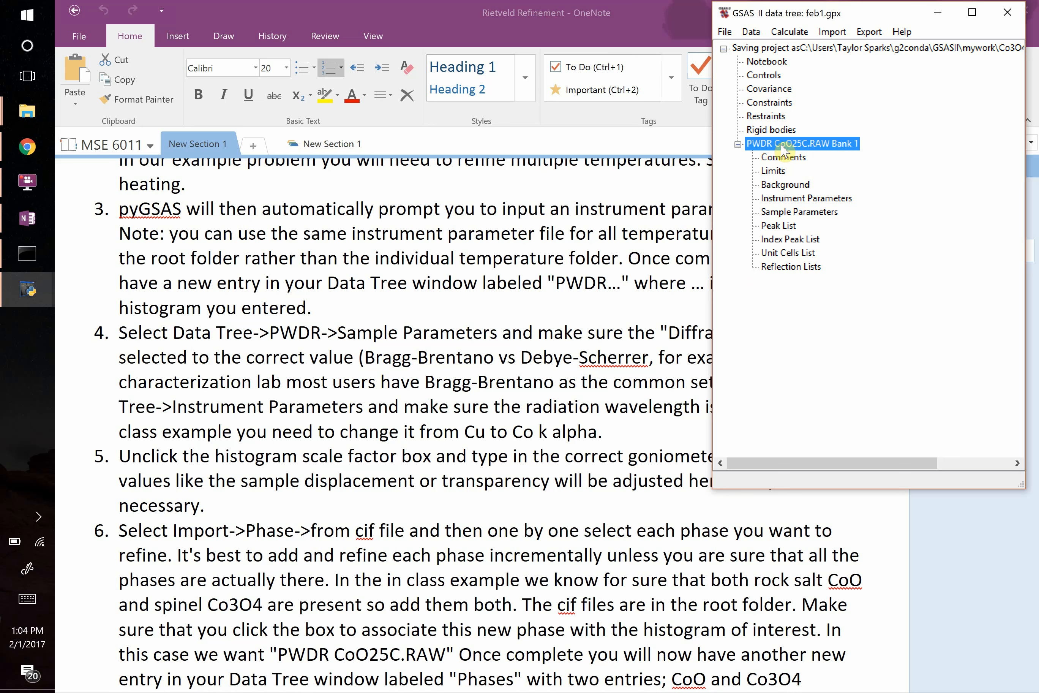
Open the sample parameters of the CoO25C histogram and set the diffractometer type to Bragg-Brentano.
click(785, 201)
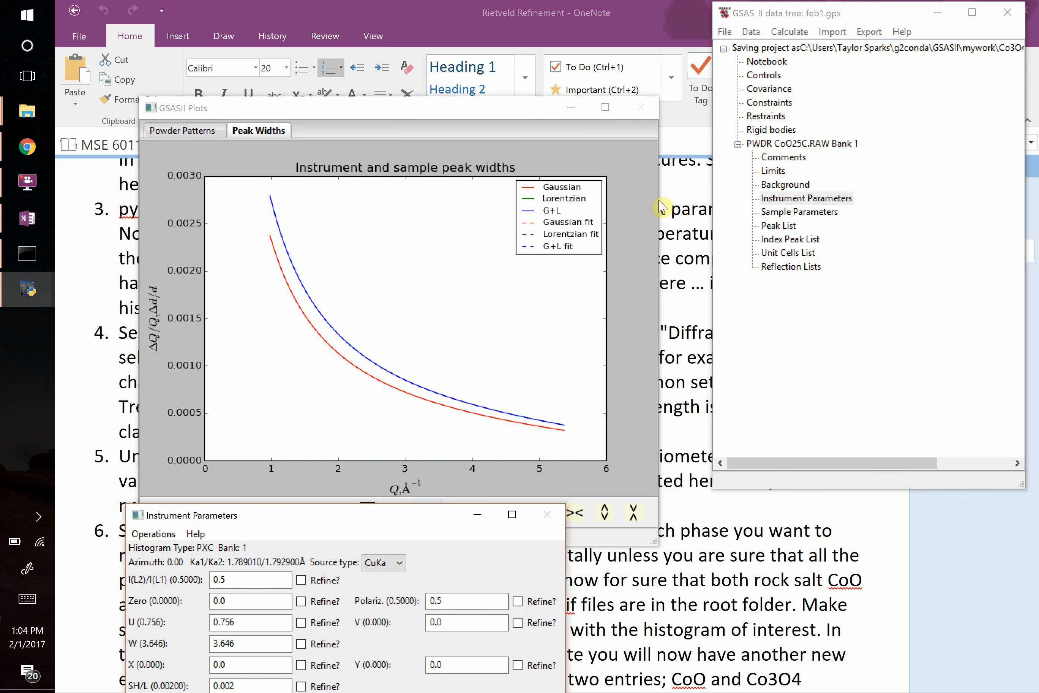
click(816, 214)
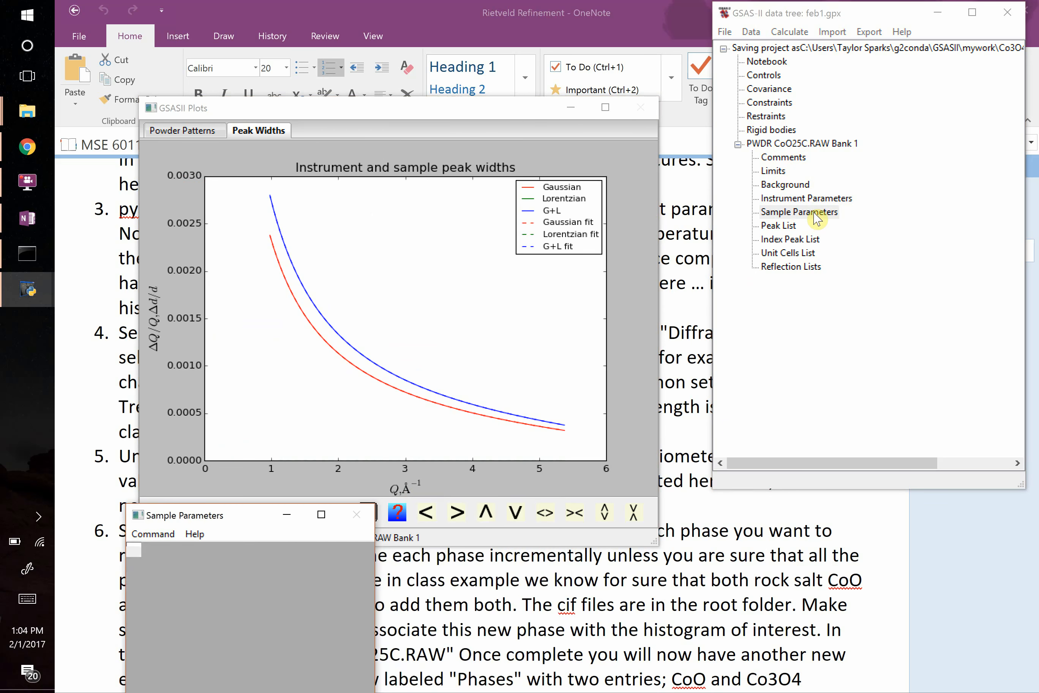
drag(436, 516, 477, 218)
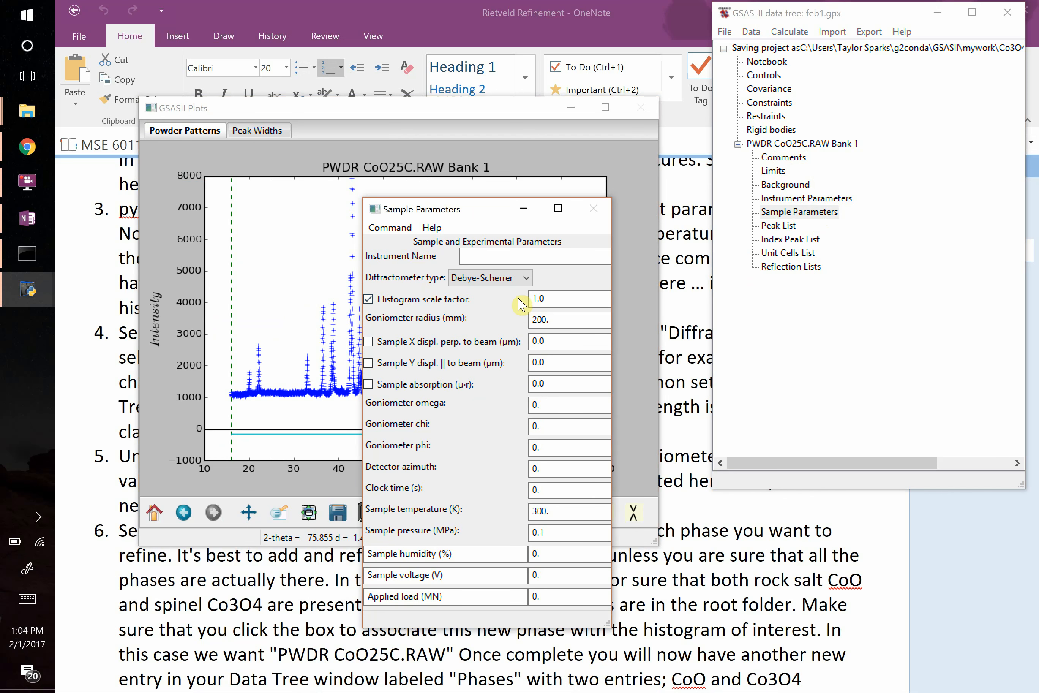
click(507, 257)
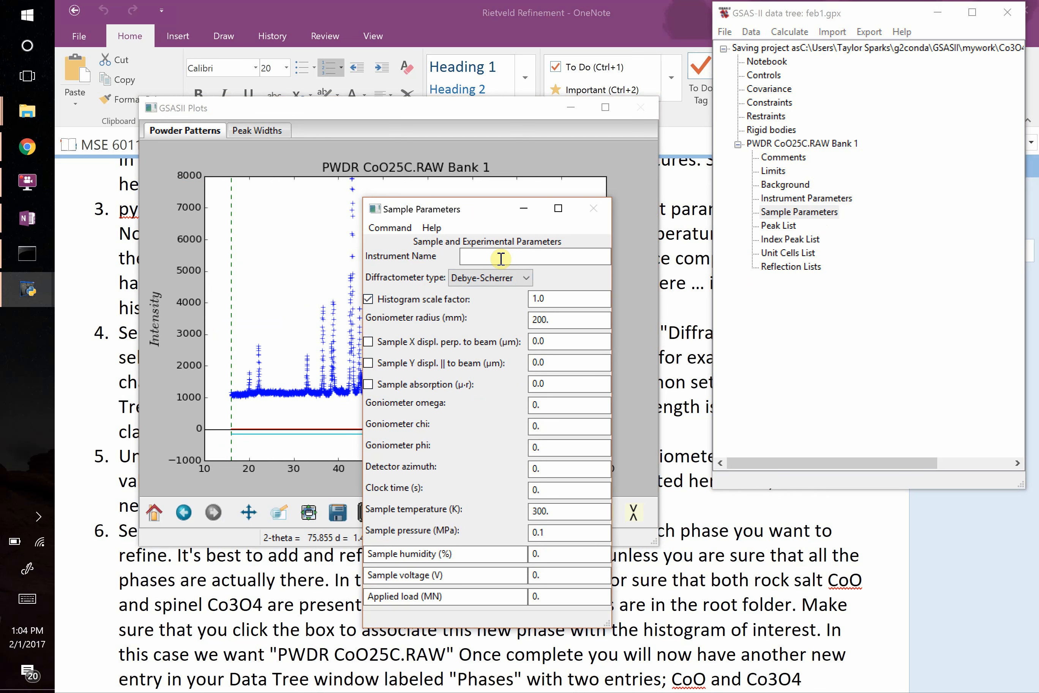
click(477, 281)
click(481, 298)
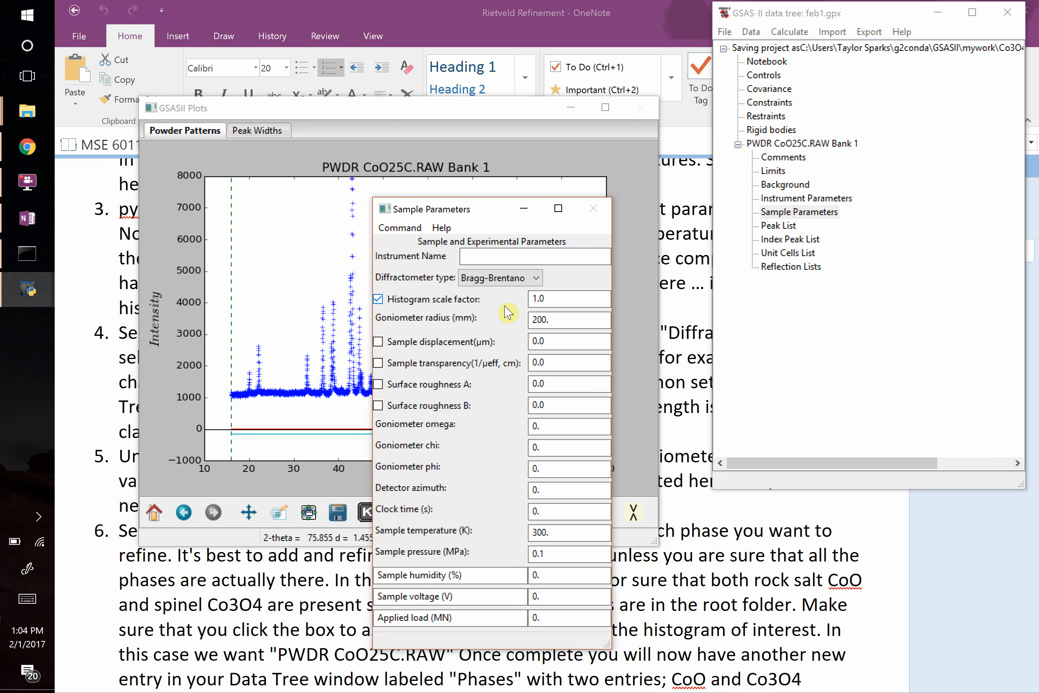
Turn off refinement of the histogram scale factor in the sample parameters.
click(557, 319)
drag(557, 319, 523, 323)
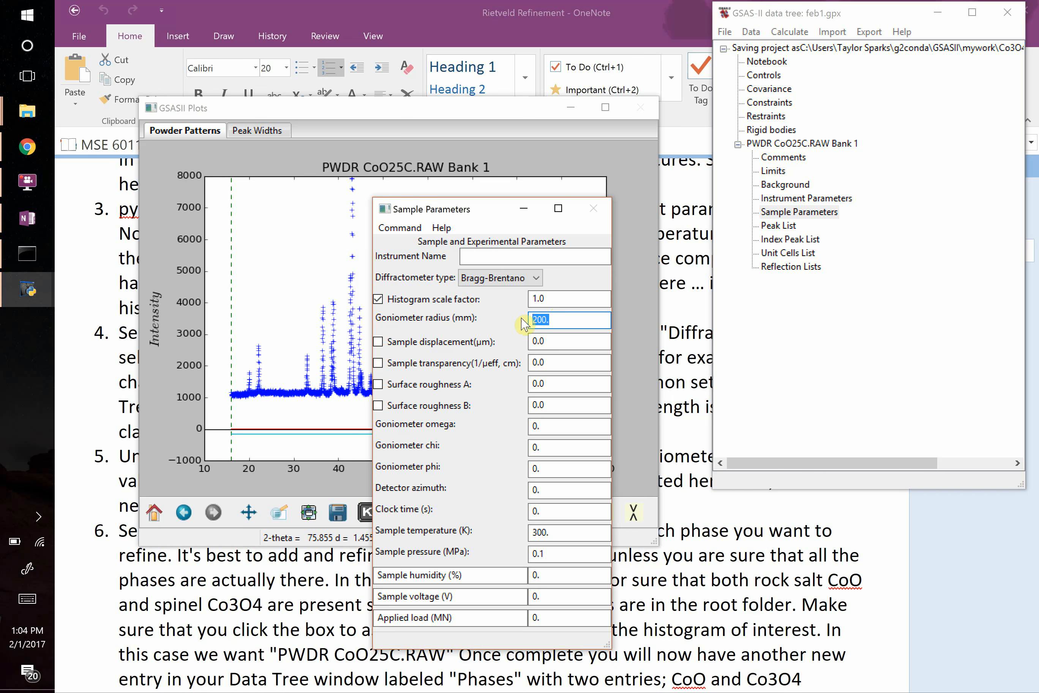
click(379, 299)
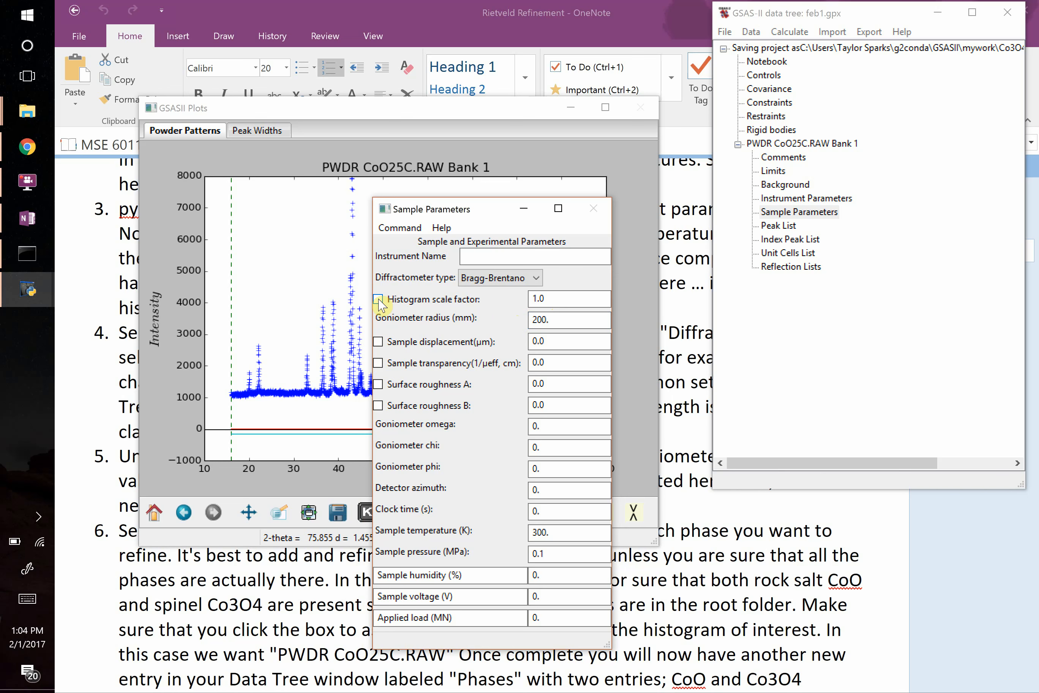
click(379, 300)
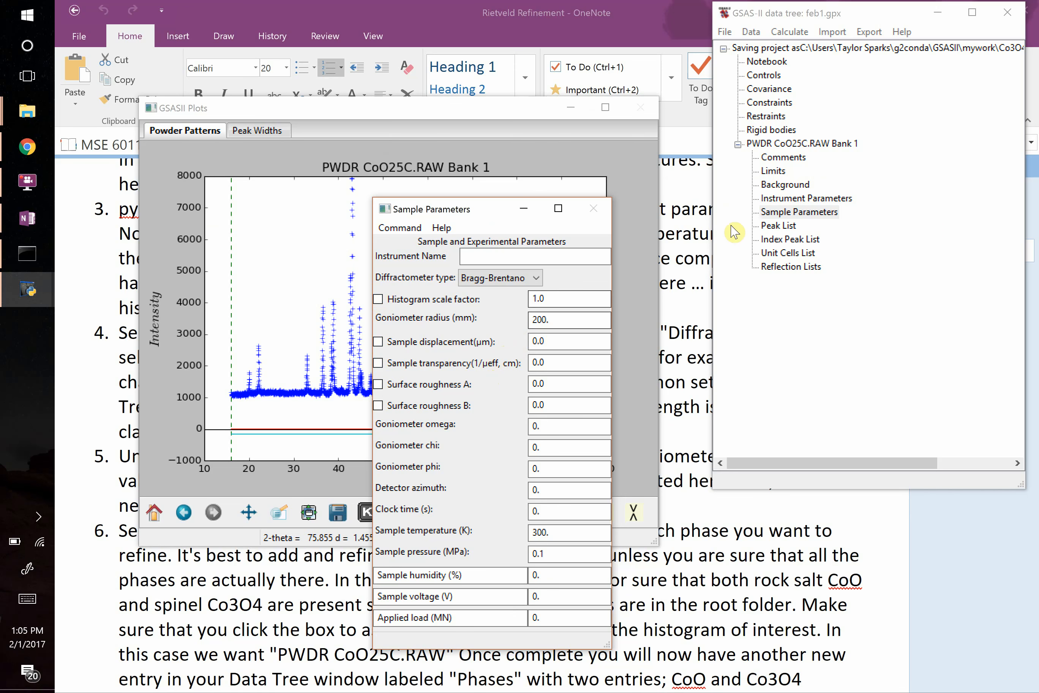
Consult instruction 4 in OneNote and set the source type to CoKa in the GSAS-II instrument parameters of the CoO25C histogram.
click(269, 609)
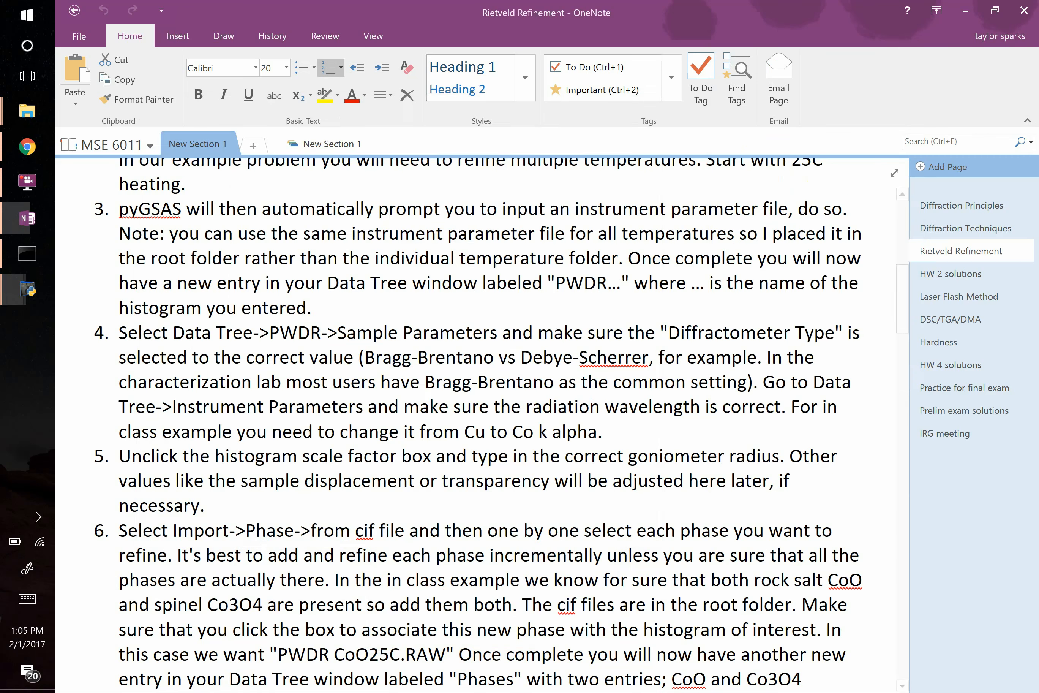
drag(310, 342, 352, 401)
click(28, 289)
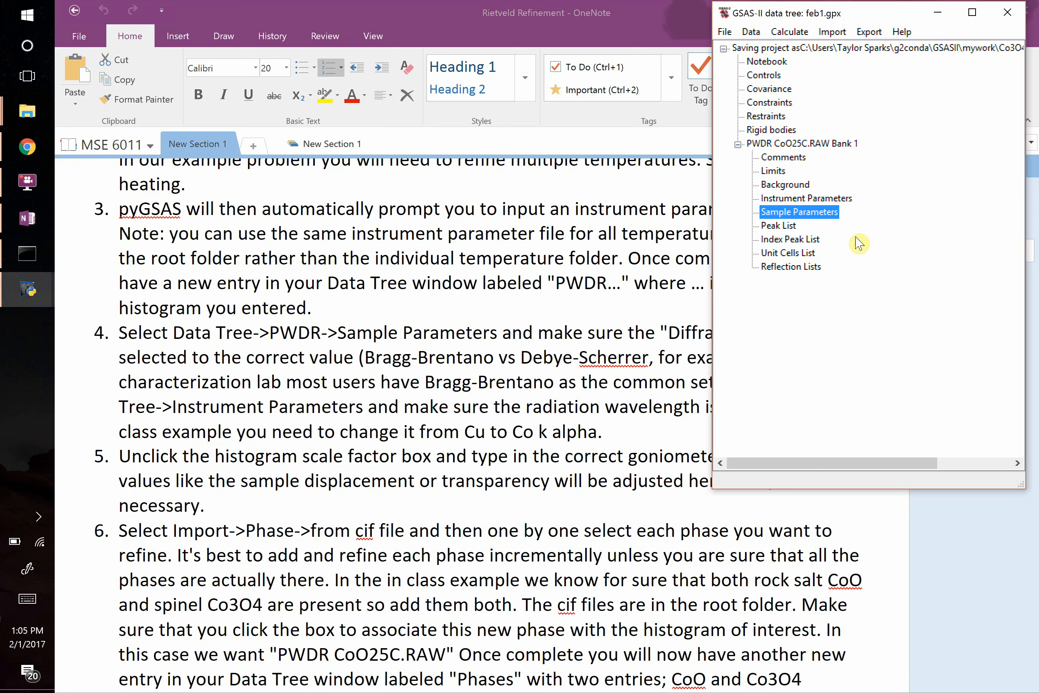
click(841, 198)
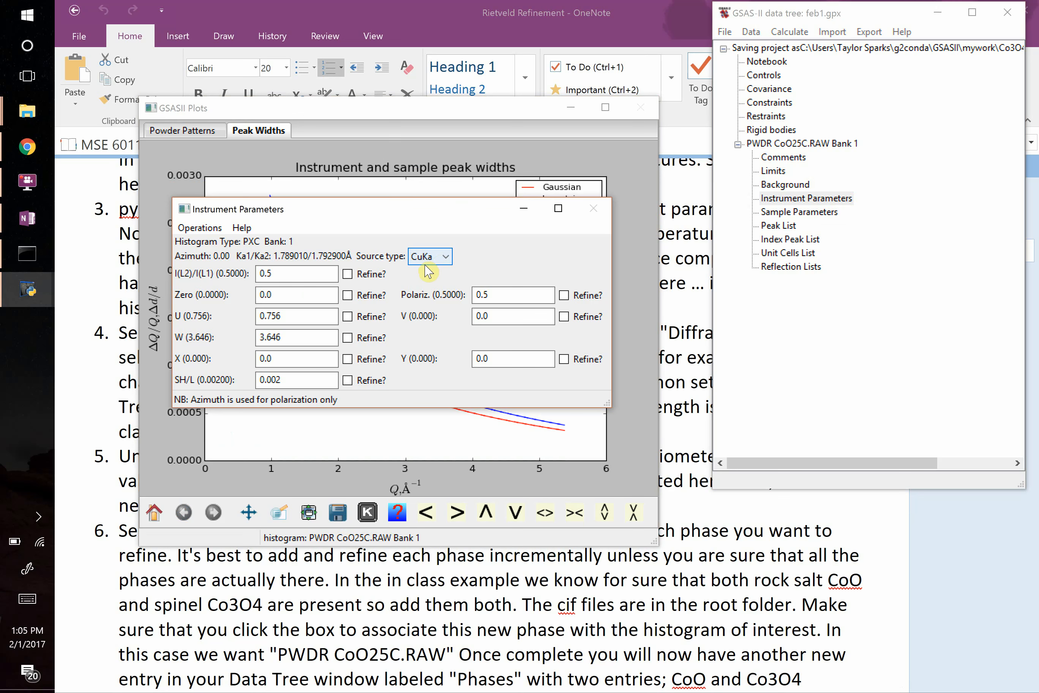
click(444, 256)
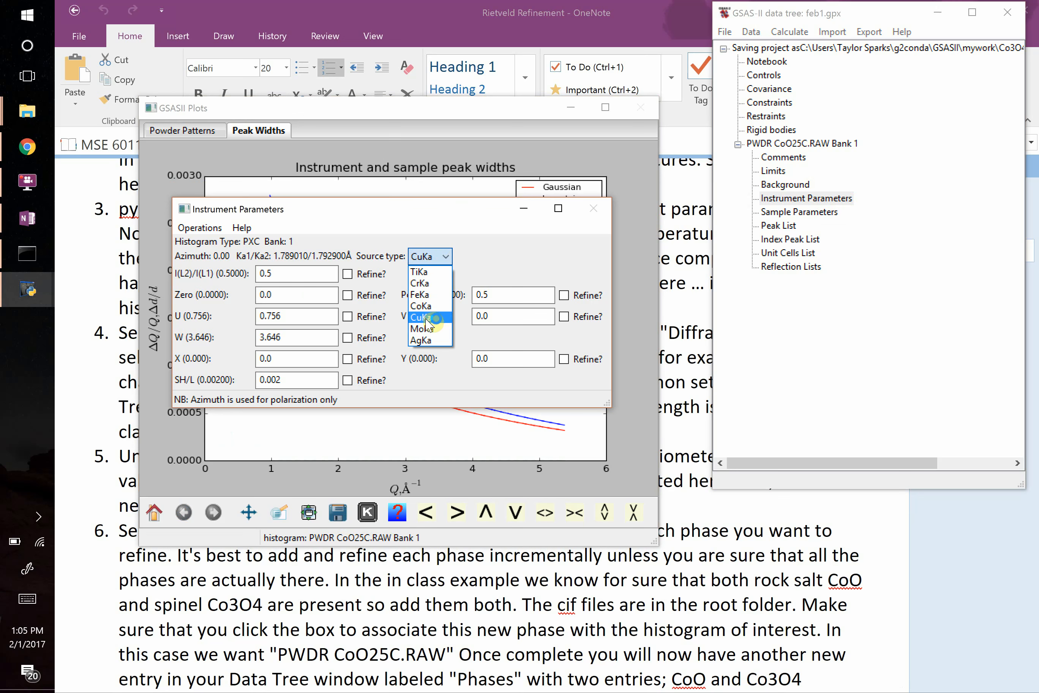
click(426, 306)
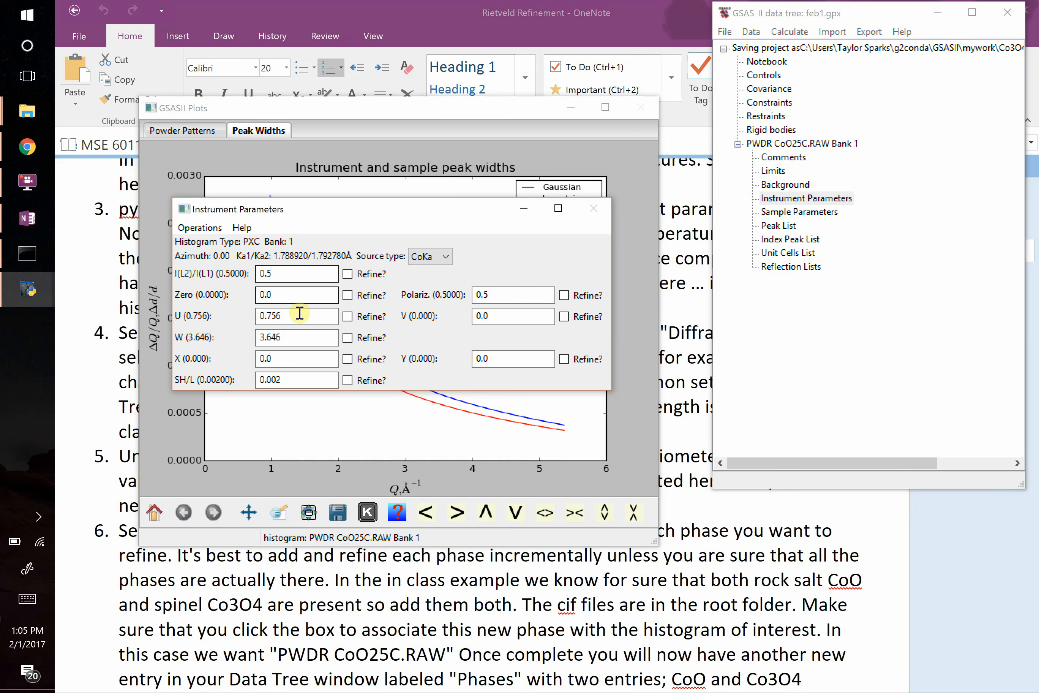
Switch to OneNote and read instructions 5 and 6 on the sample parameters and on importing phases from CIF files.
click(27, 218)
drag(189, 457, 339, 482)
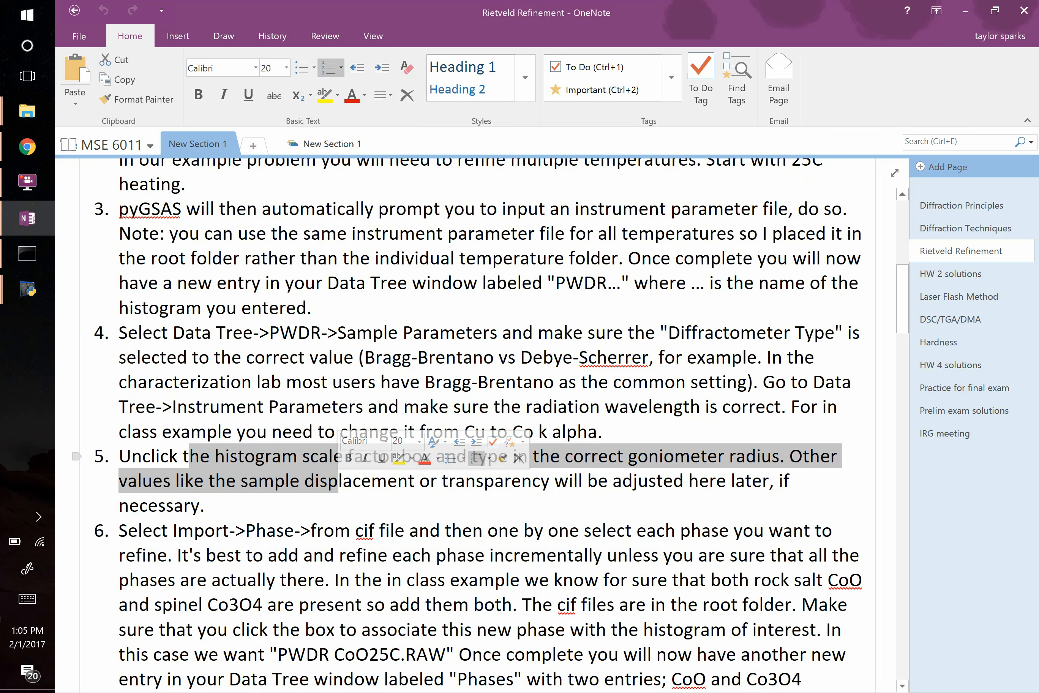
click(351, 507)
drag(291, 480, 532, 480)
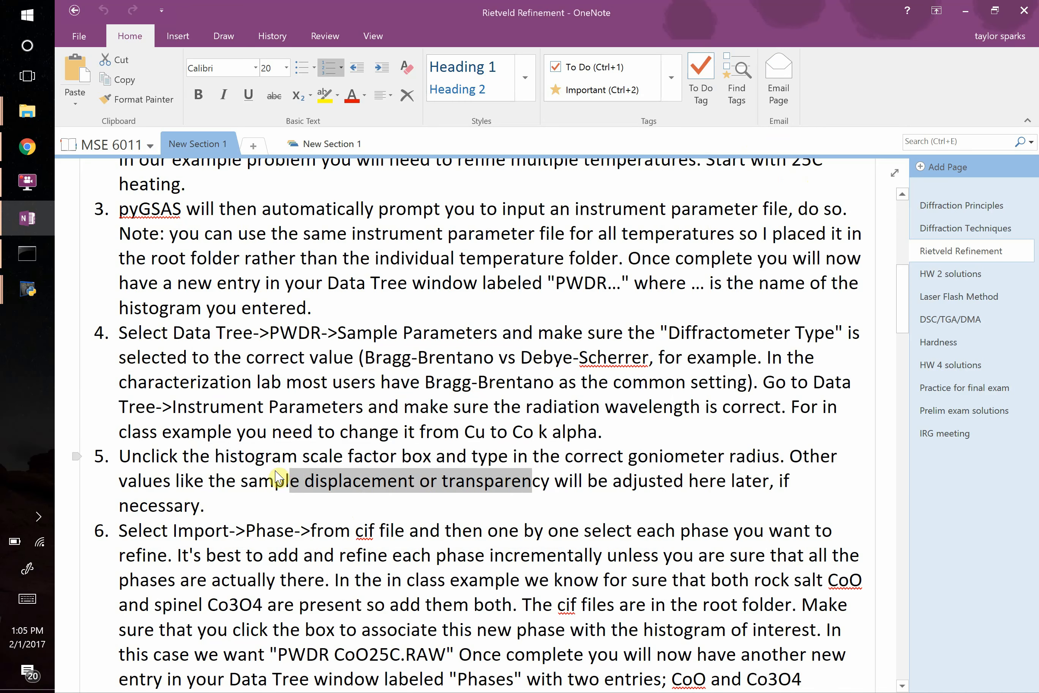
scroll(273, 474, down, 3)
scroll(272, 463, down, 3)
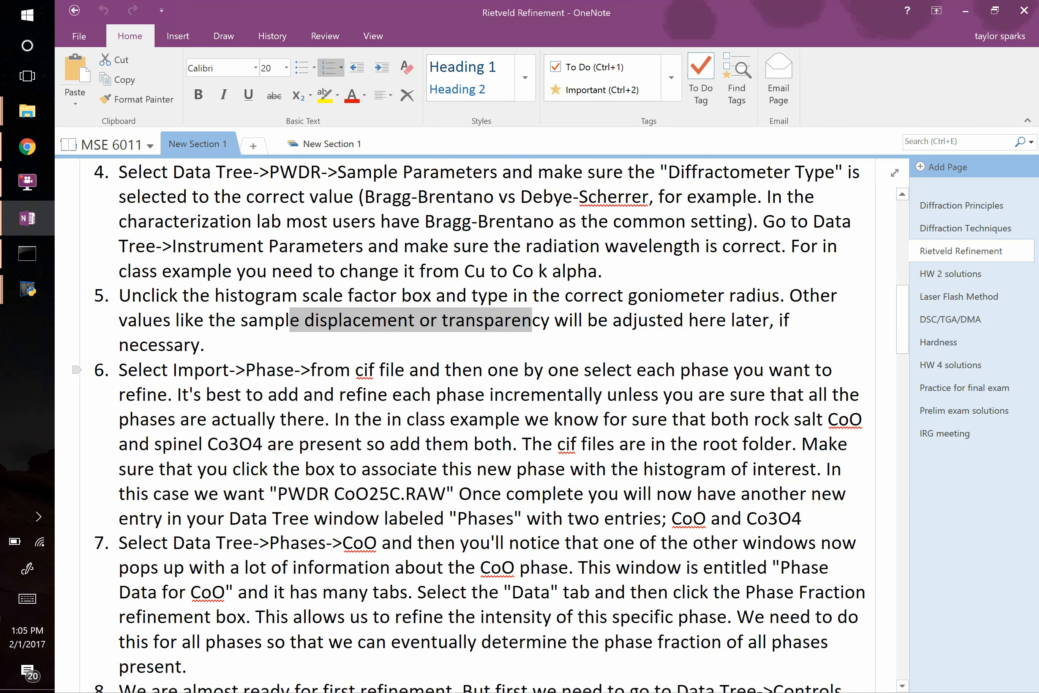
click(316, 419)
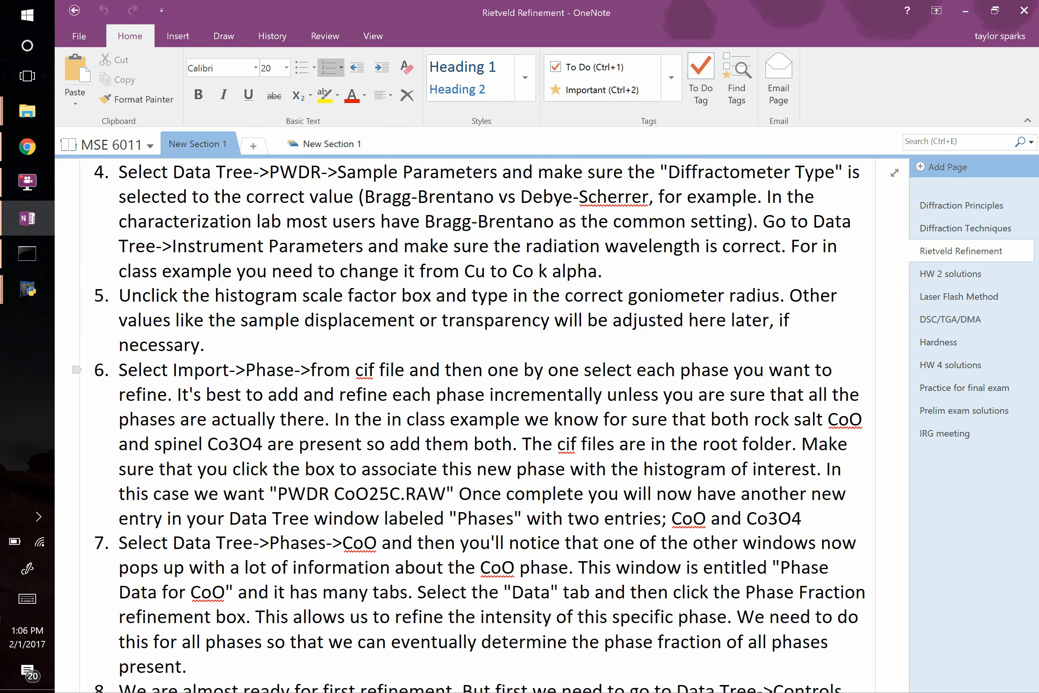
Switch to GSAS-II and import the Co3O4 CIF file from the Co3O4_example folder as phase Co3 O4, linked to the PWDR CoO25C.RAW Bank 1 histogram.
key(alt+Tab)
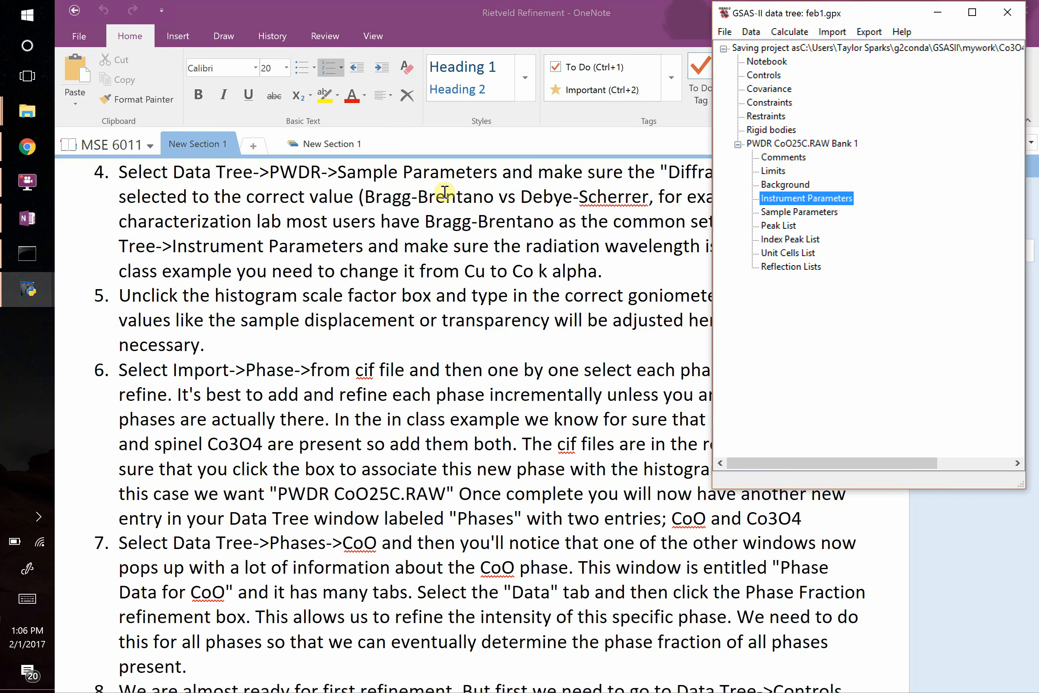
click(833, 32)
mouse_move(798, 67)
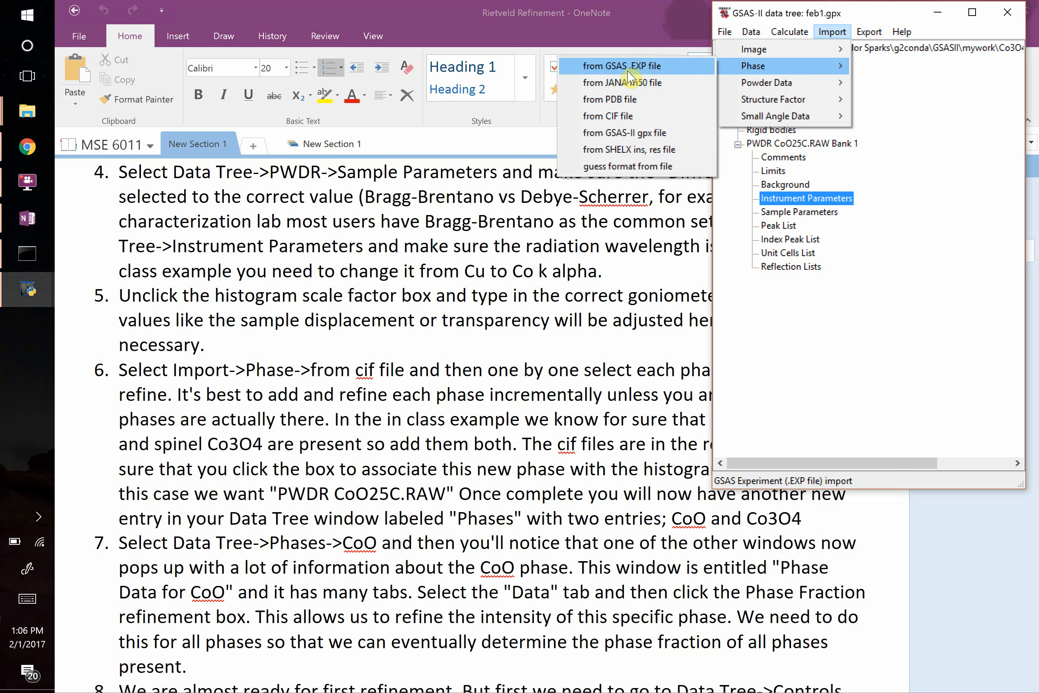
click(624, 116)
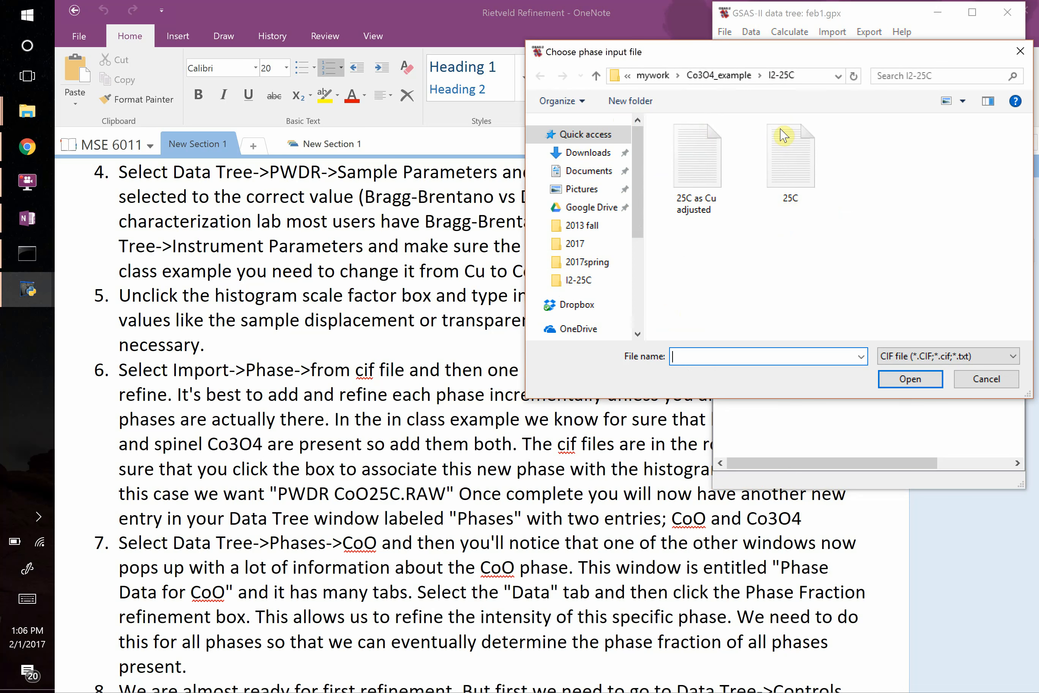
click(733, 76)
scroll(744, 251, down, 3)
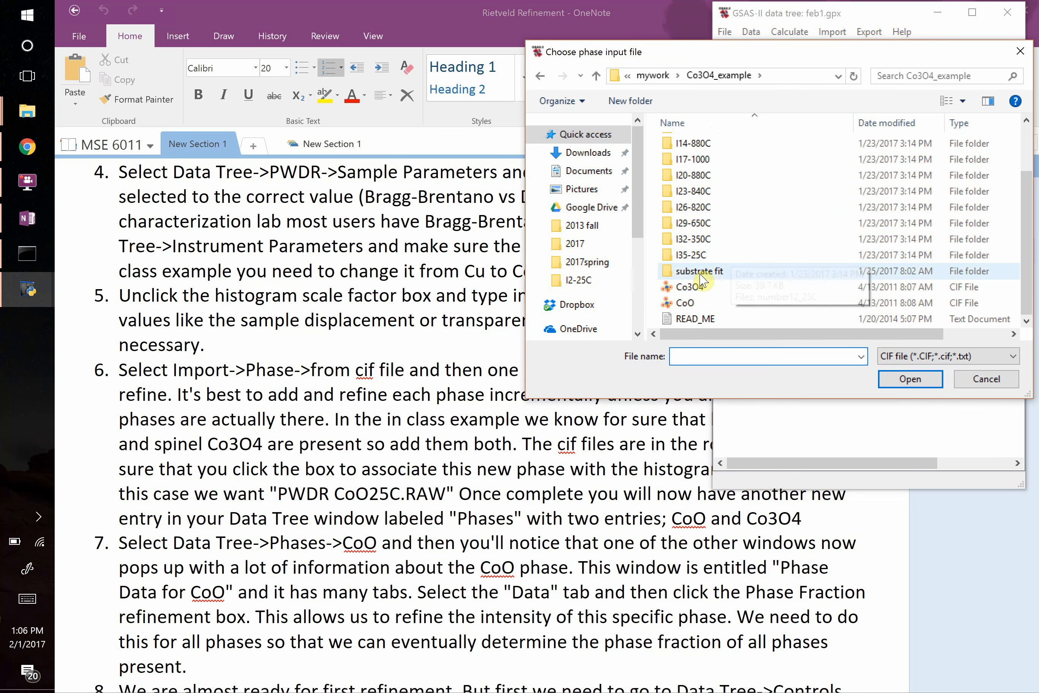
click(691, 288)
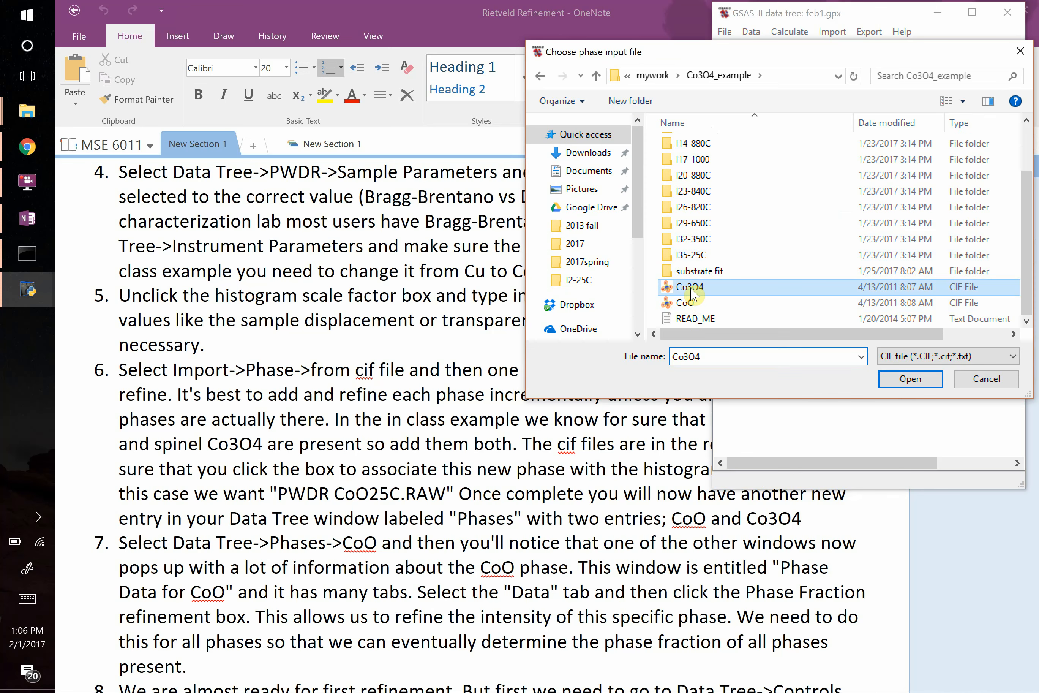
click(910, 379)
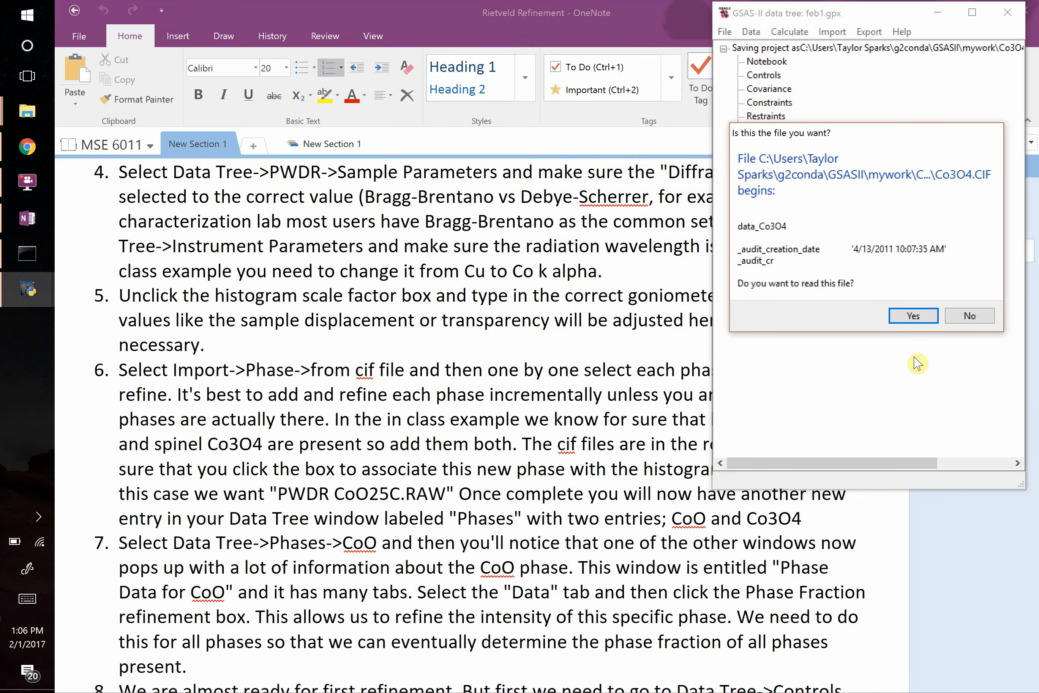
click(921, 316)
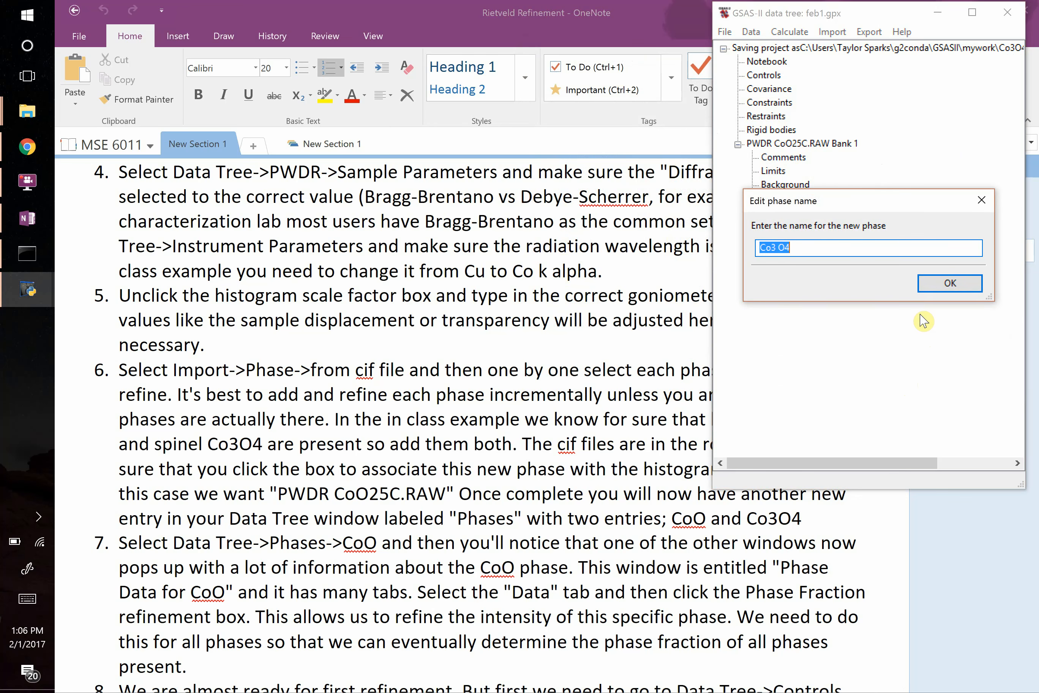
click(950, 283)
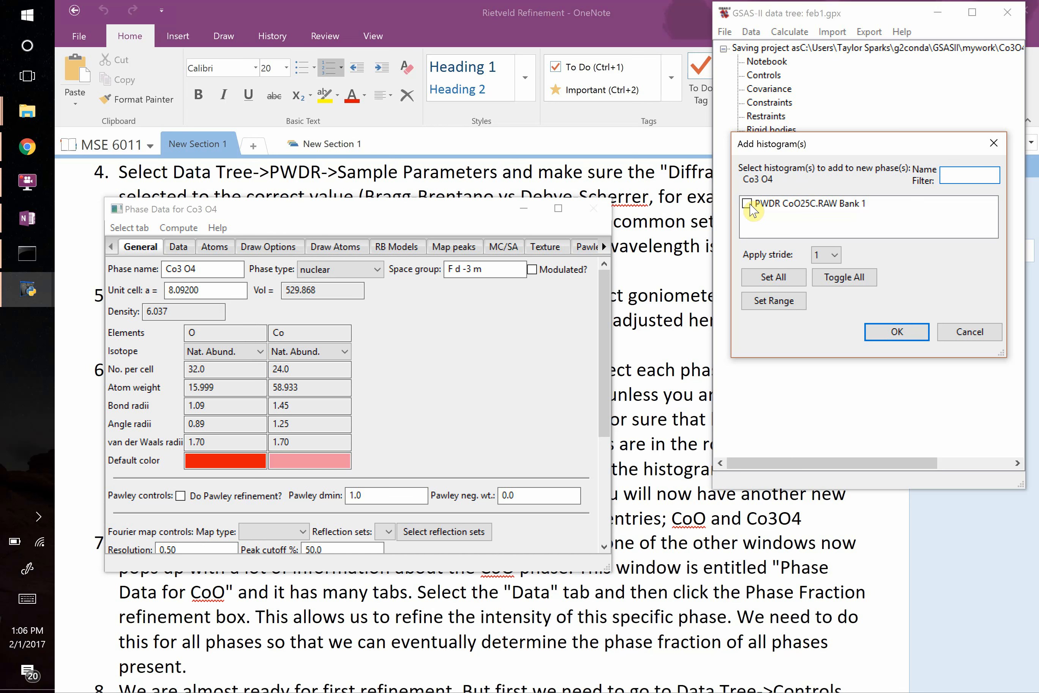
click(752, 205)
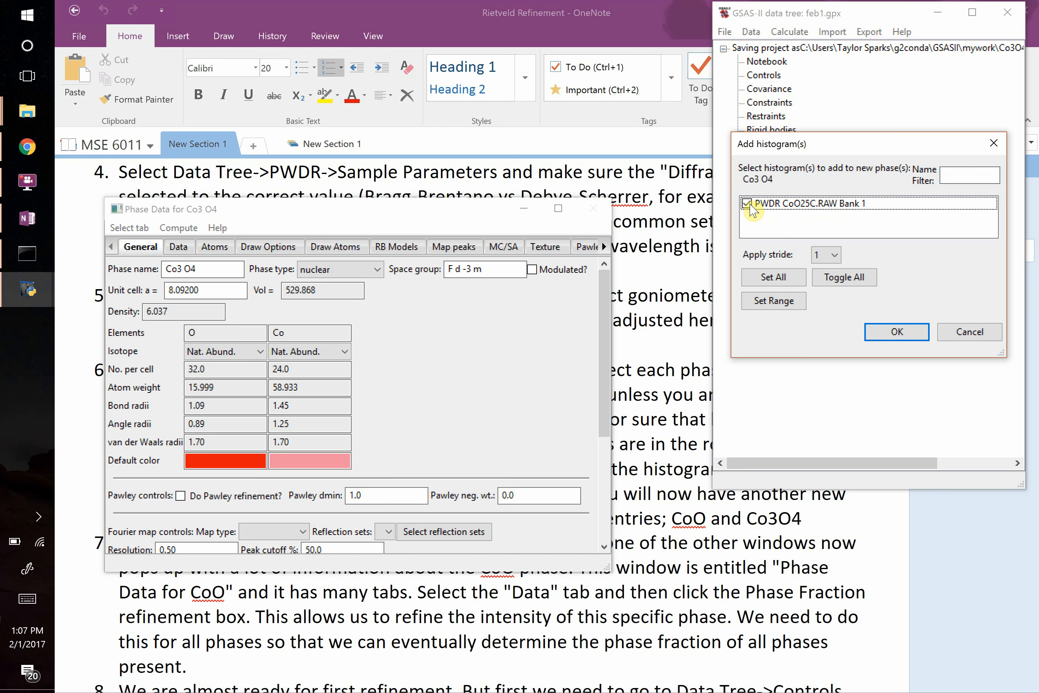
click(898, 332)
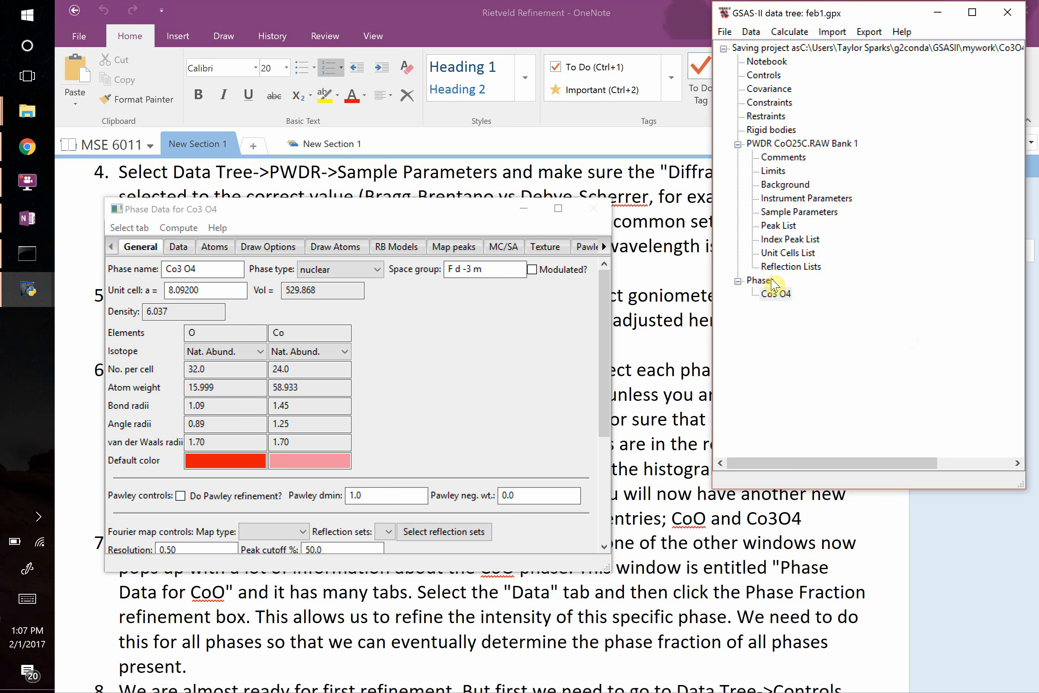
Import the CoO CIF file from the Co3O4_example folder as phase Co O, linked to the PWDR CoO25C.RAW Bank 1 histogram.
click(833, 32)
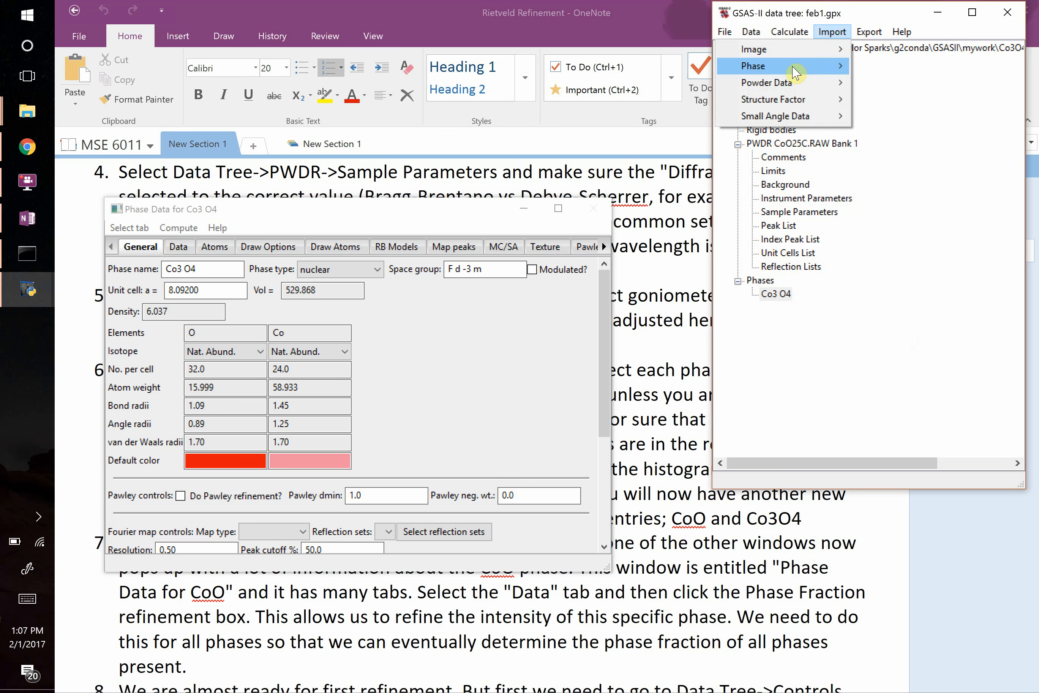
mouse_move(796, 67)
click(628, 117)
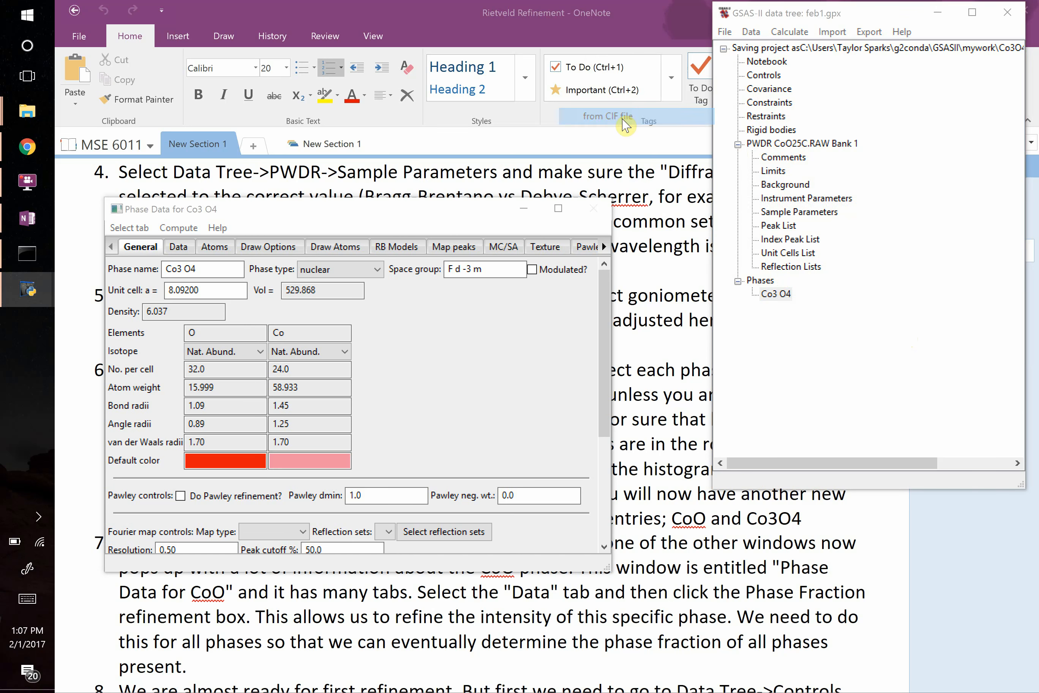
scroll(755, 322, down, 2)
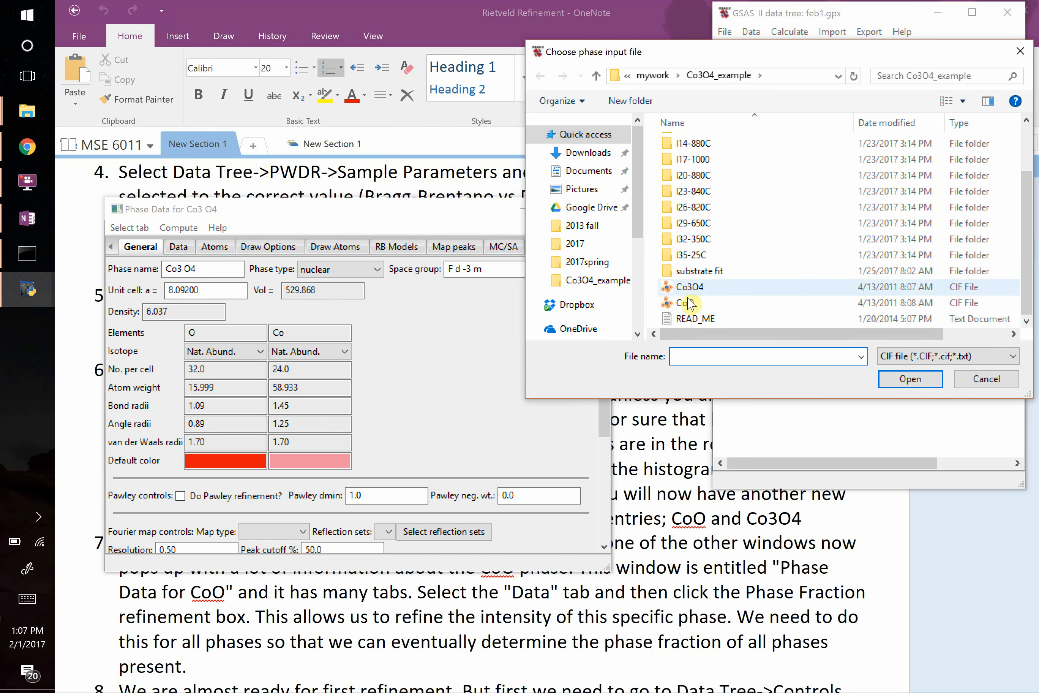
click(686, 304)
double_click(685, 304)
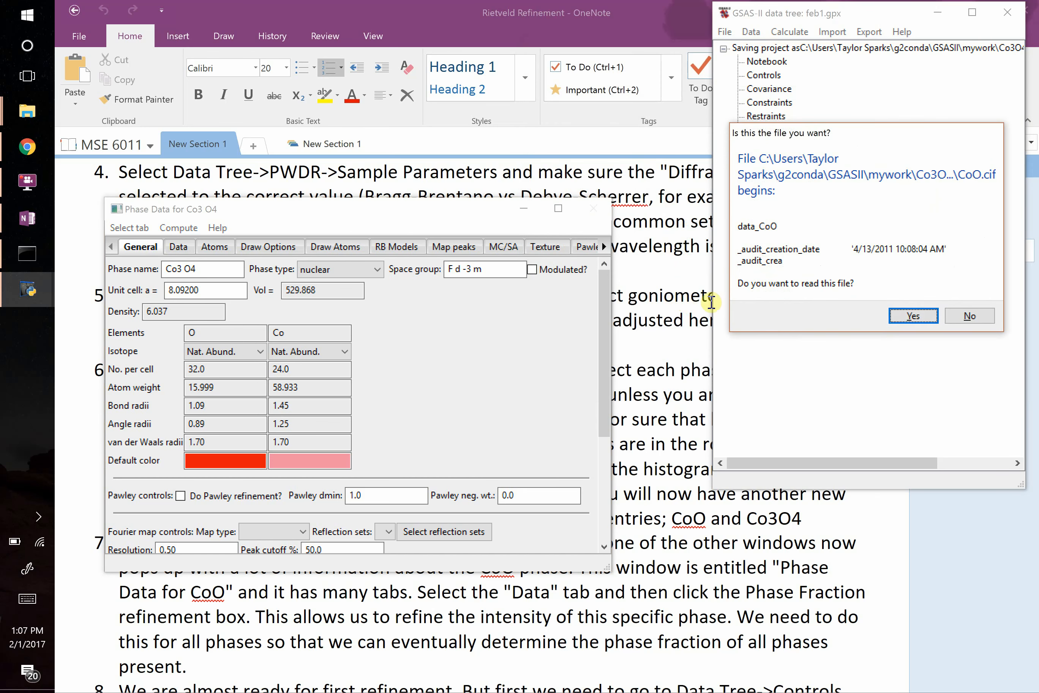
click(912, 314)
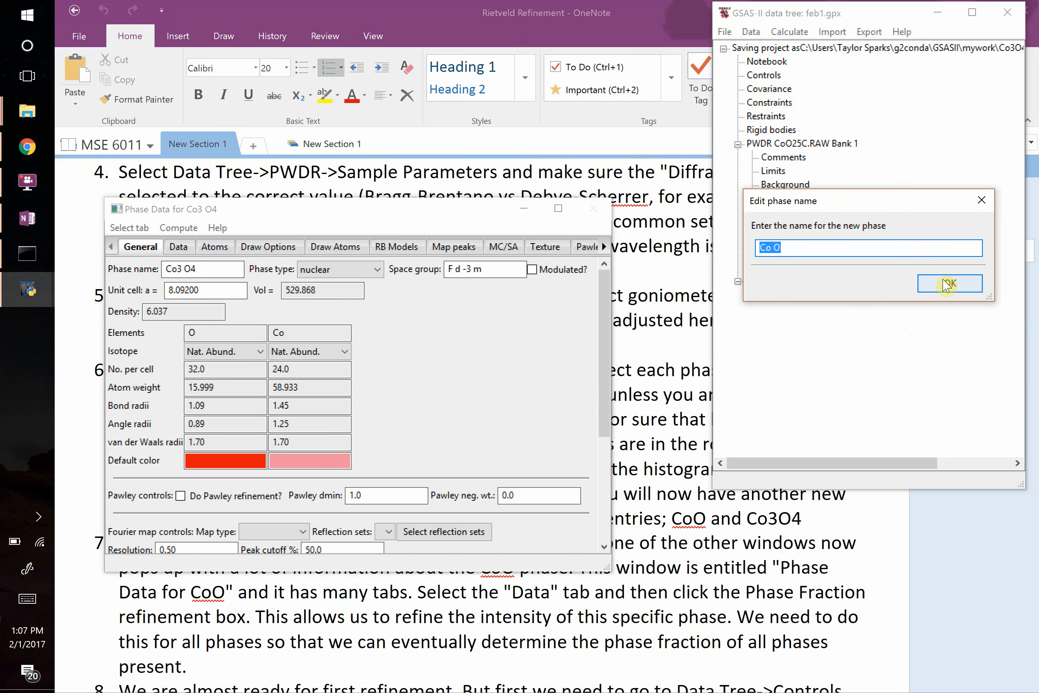
click(889, 283)
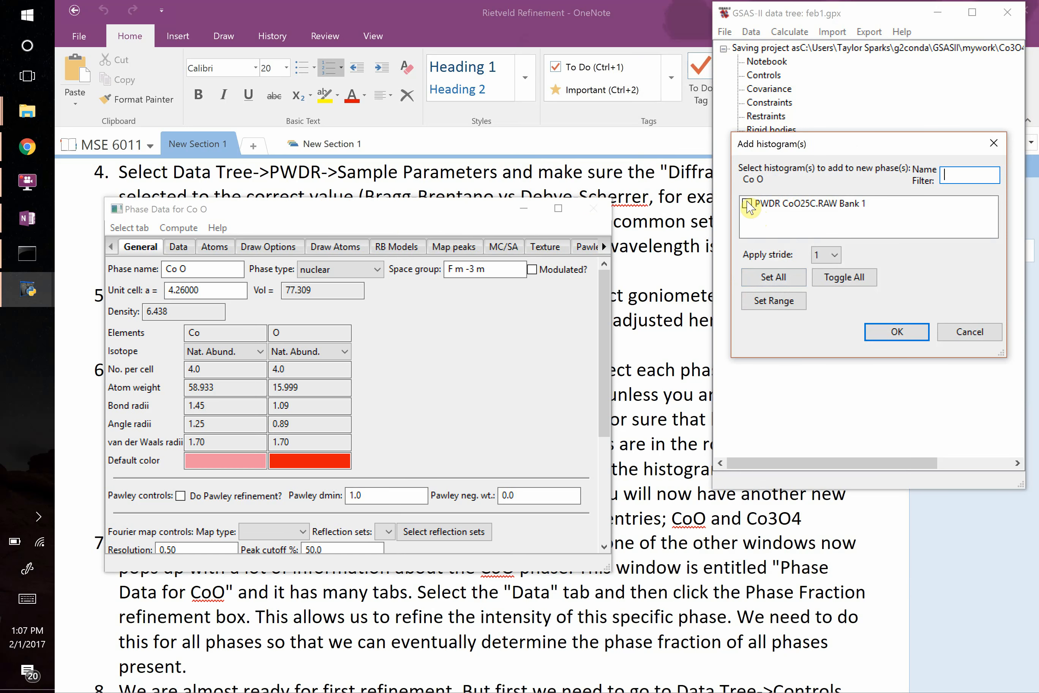
click(747, 202)
click(881, 336)
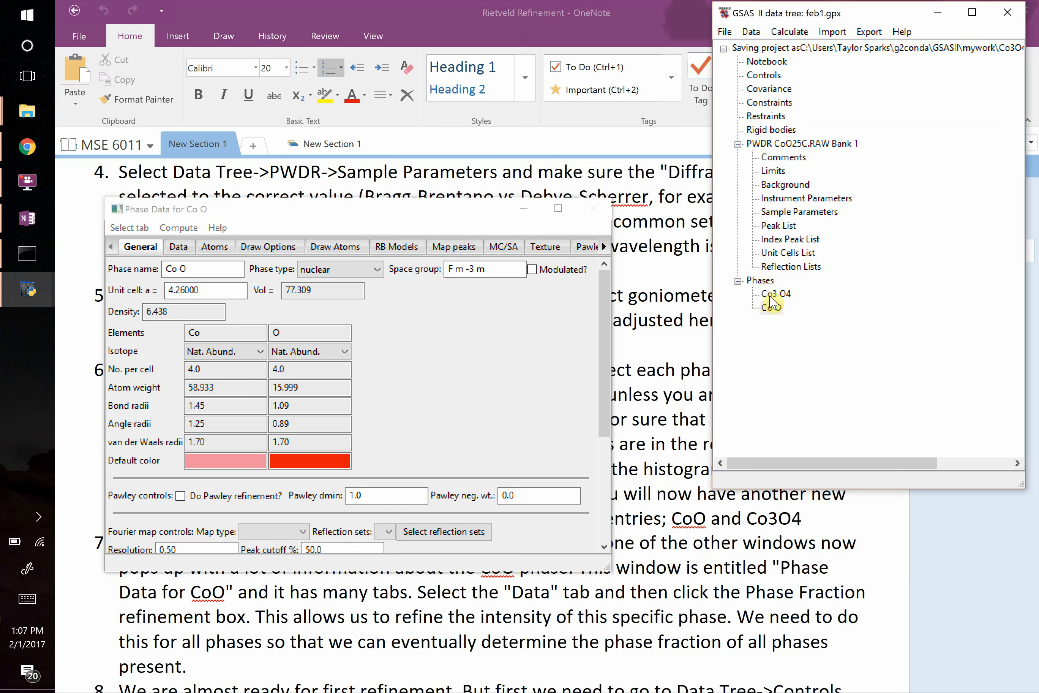
Switch to OneNote and read instructions 6 and 7 on adding the phases and refining their phase fractions.
click(661, 518)
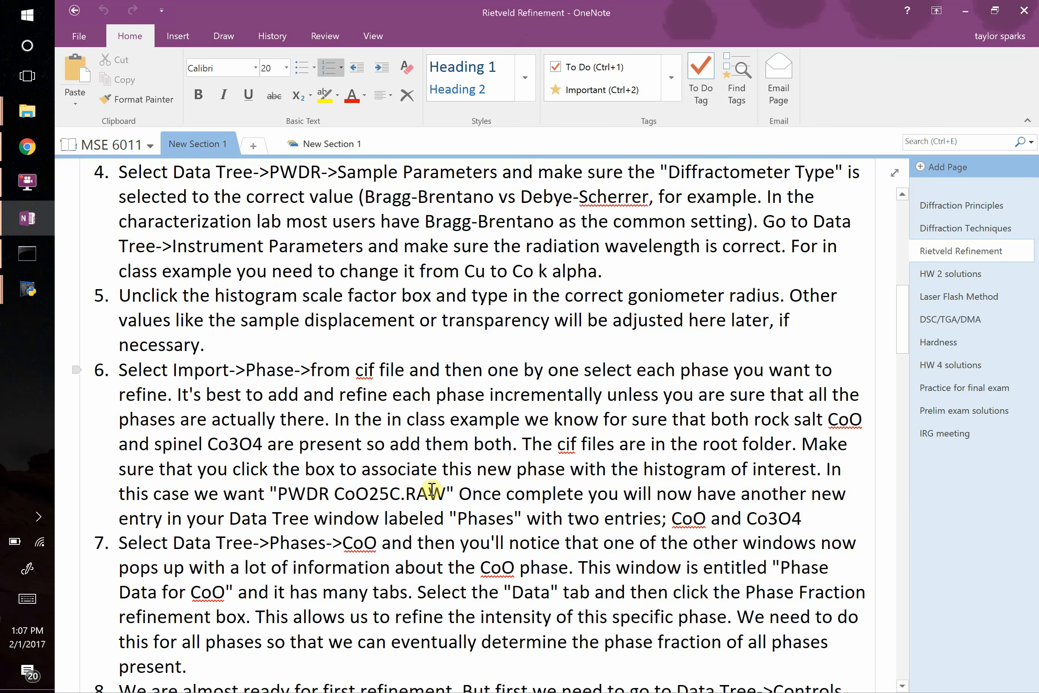
scroll(431, 488, down, 1)
scroll(431, 489, down, 3)
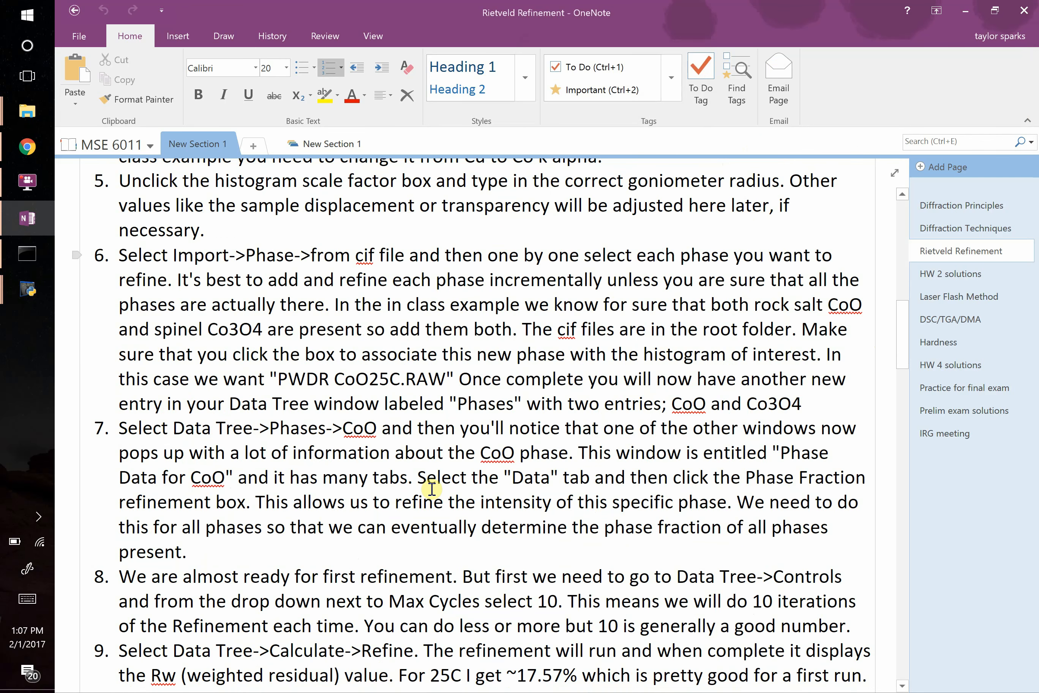
scroll(431, 488, down, 2)
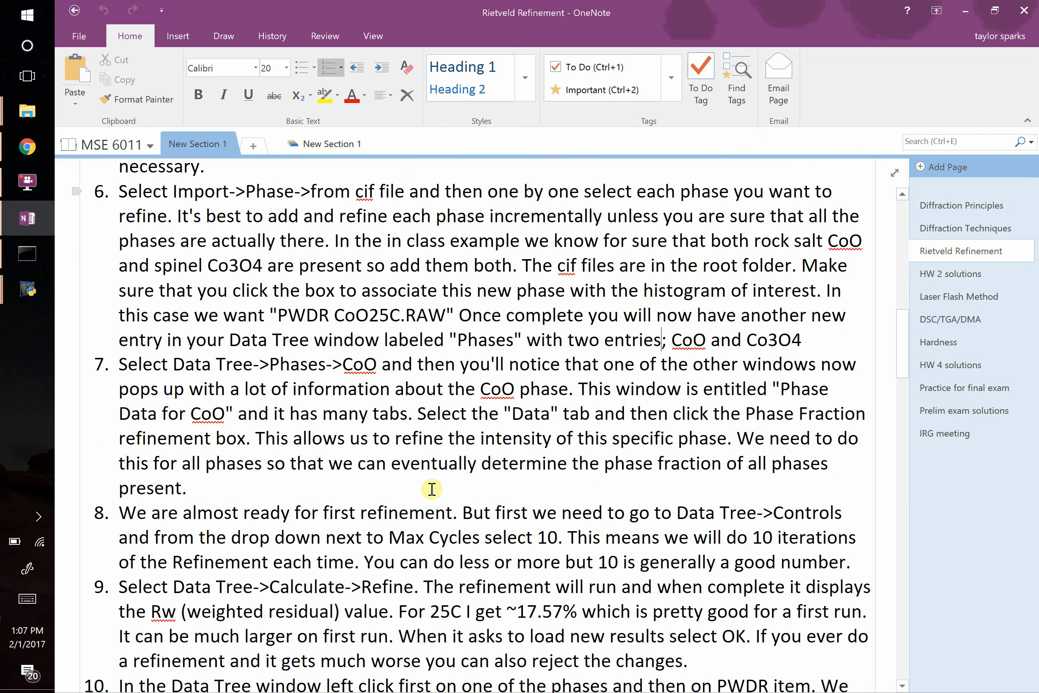
scroll(432, 488, up, 4)
drag(325, 351, 427, 460)
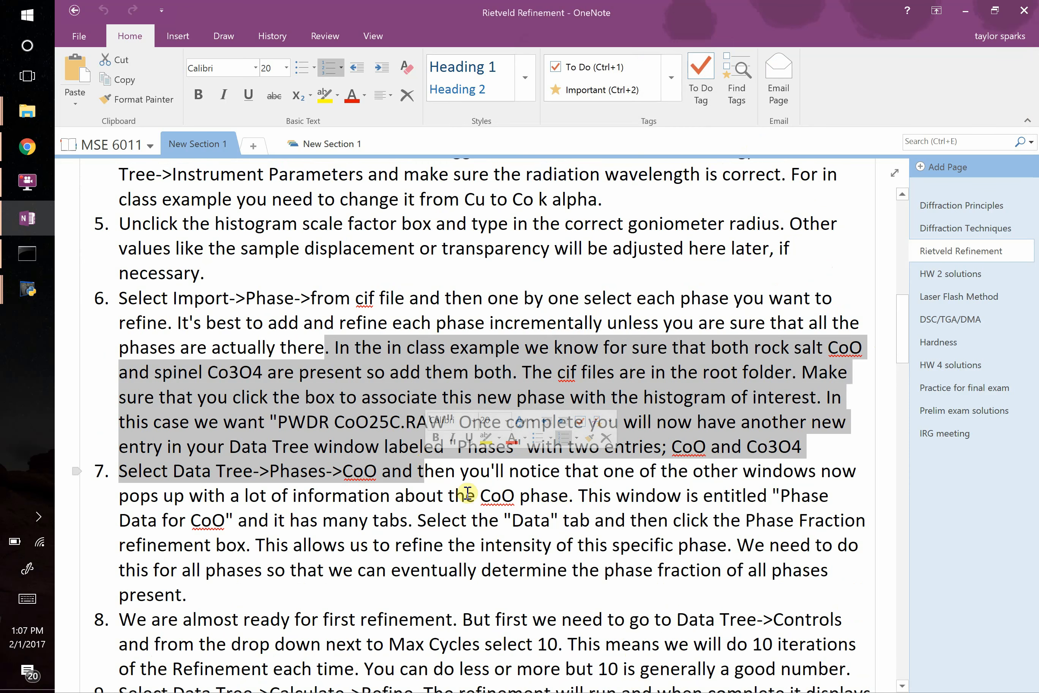
click(199, 469)
drag(184, 471, 286, 545)
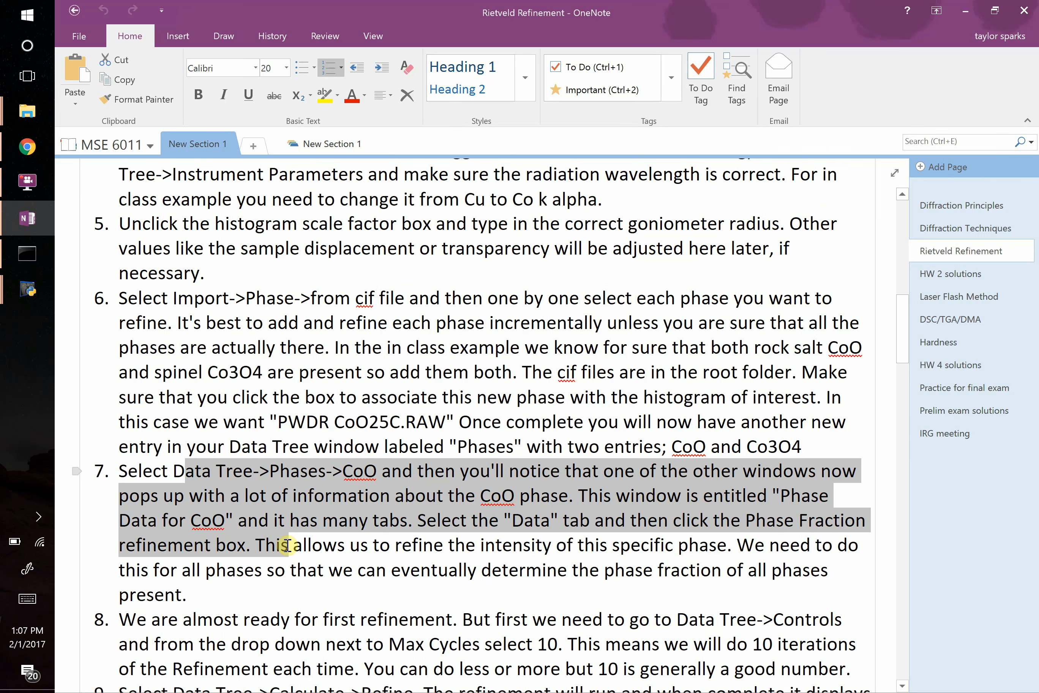
scroll(313, 581, down, 3)
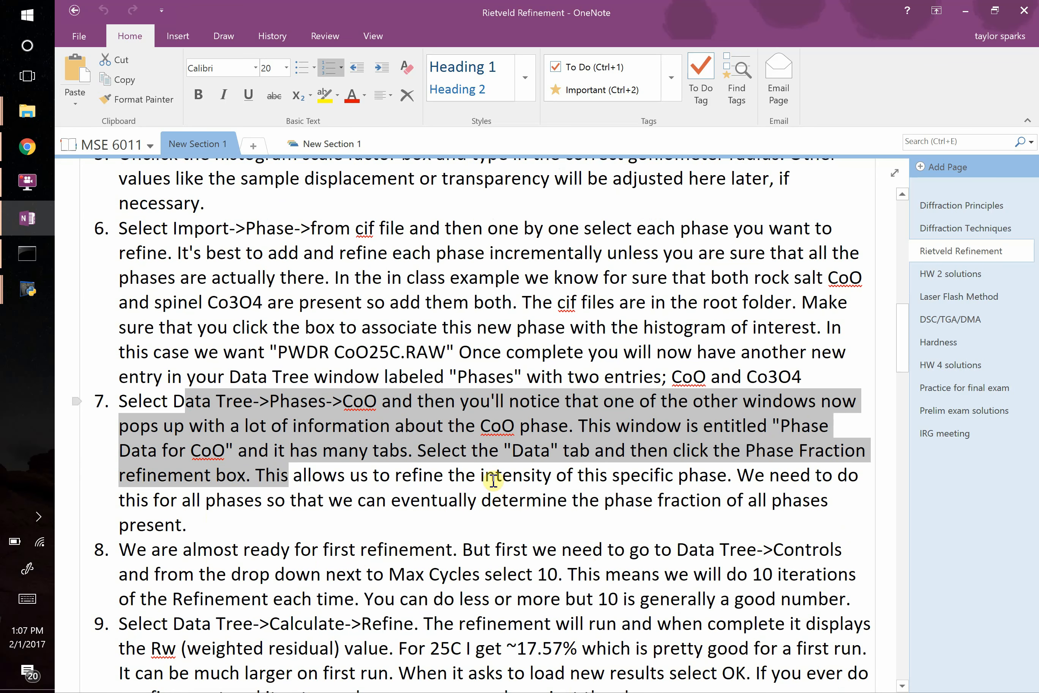
click(452, 473)
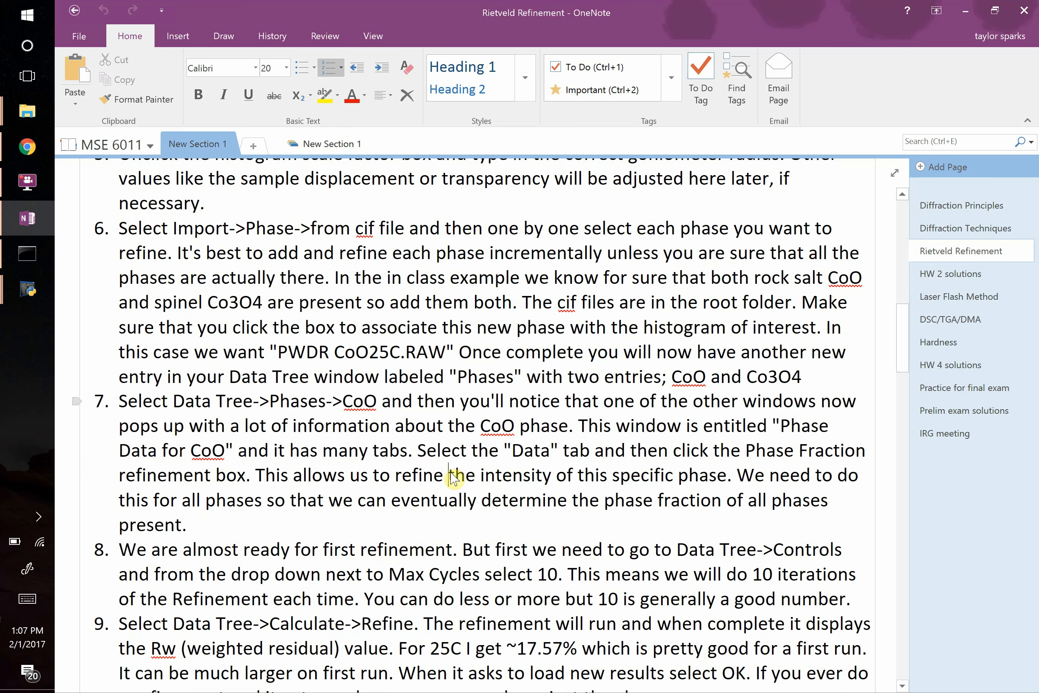
Switch to GSAS-II and turn on phase fraction refinement in the histogram data of both the Co3 O4 and Co O phases.
key(alt+Tab)
key(alt+Tab)
key(alt+Tab)
key(alt+Tab)
key(alt+Tab)
key(alt+Tab)
key(alt+Tab)
key(alt+Tab)
key(alt+Tab)
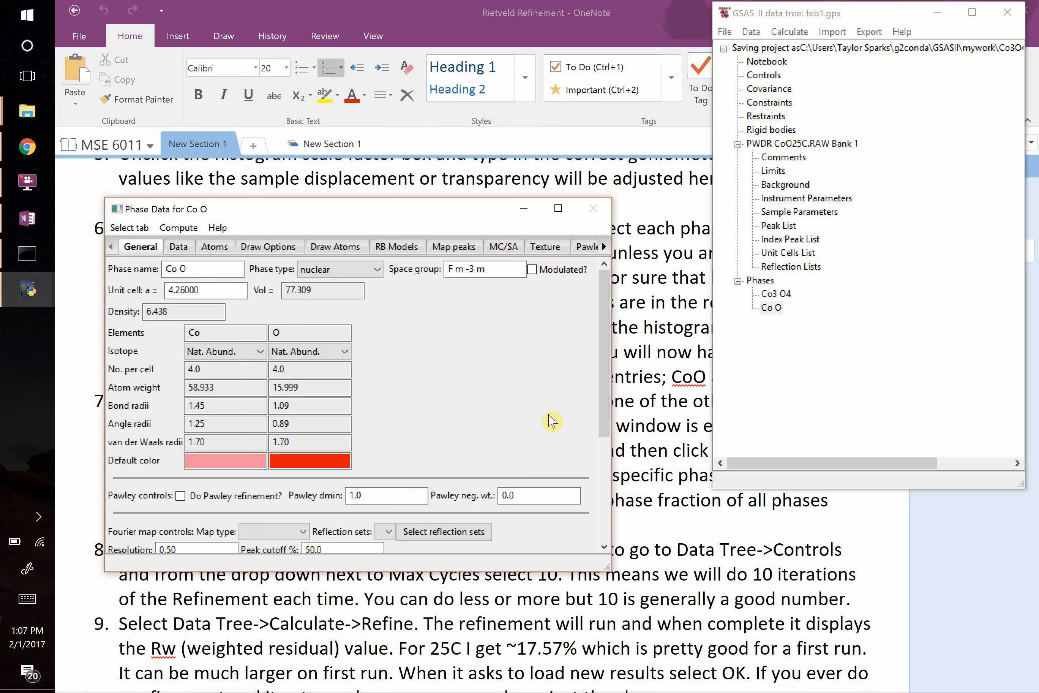
click(783, 297)
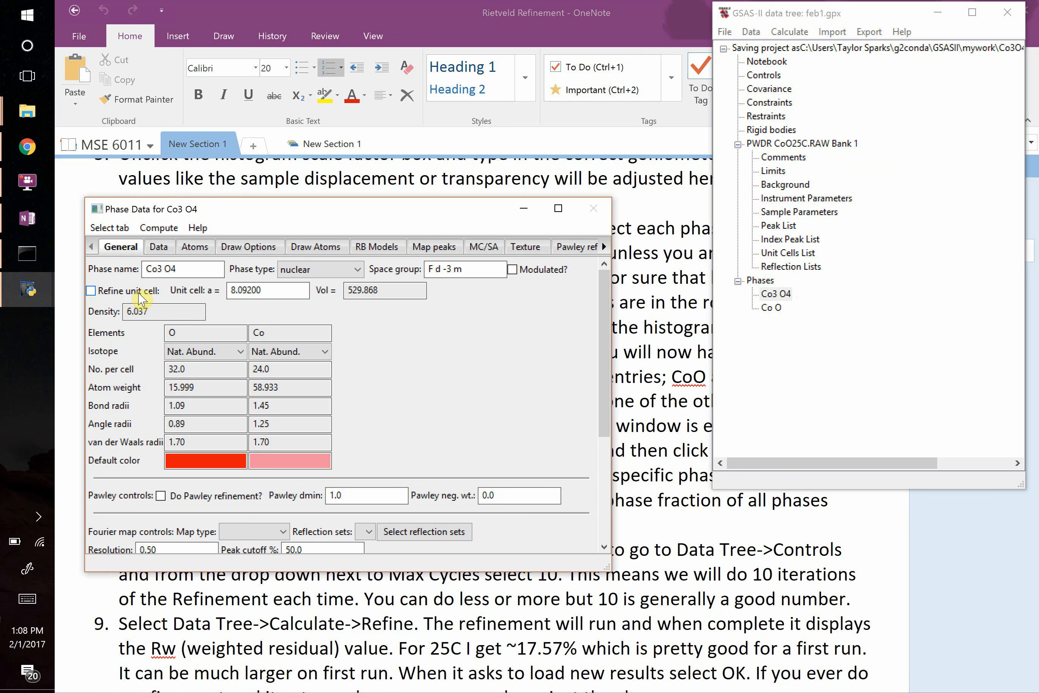
click(159, 248)
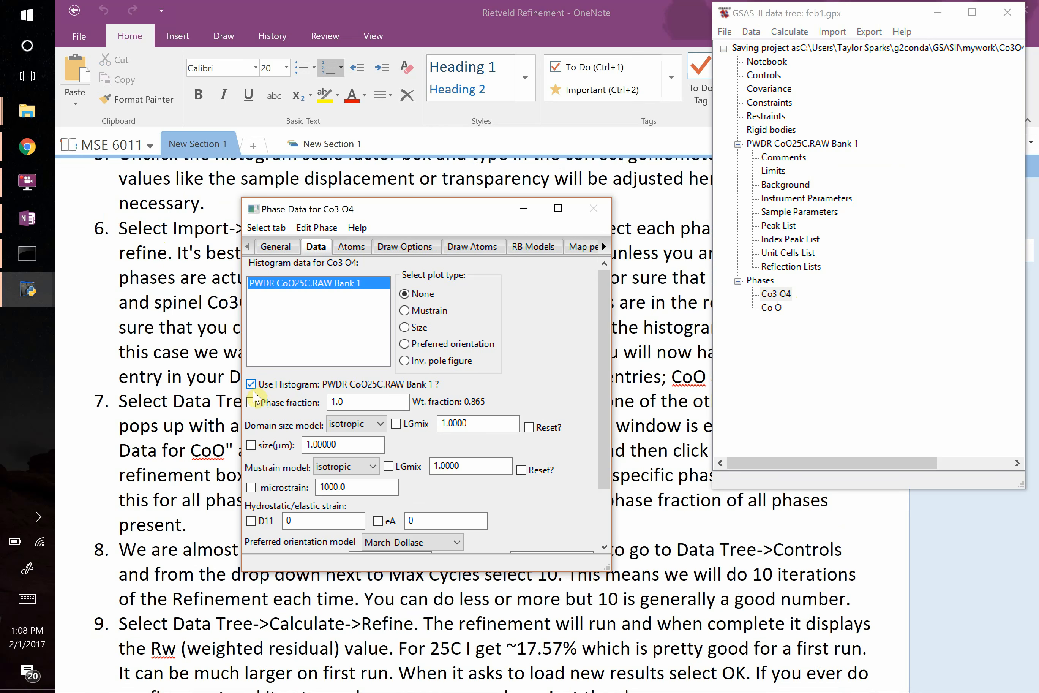
click(252, 403)
click(770, 308)
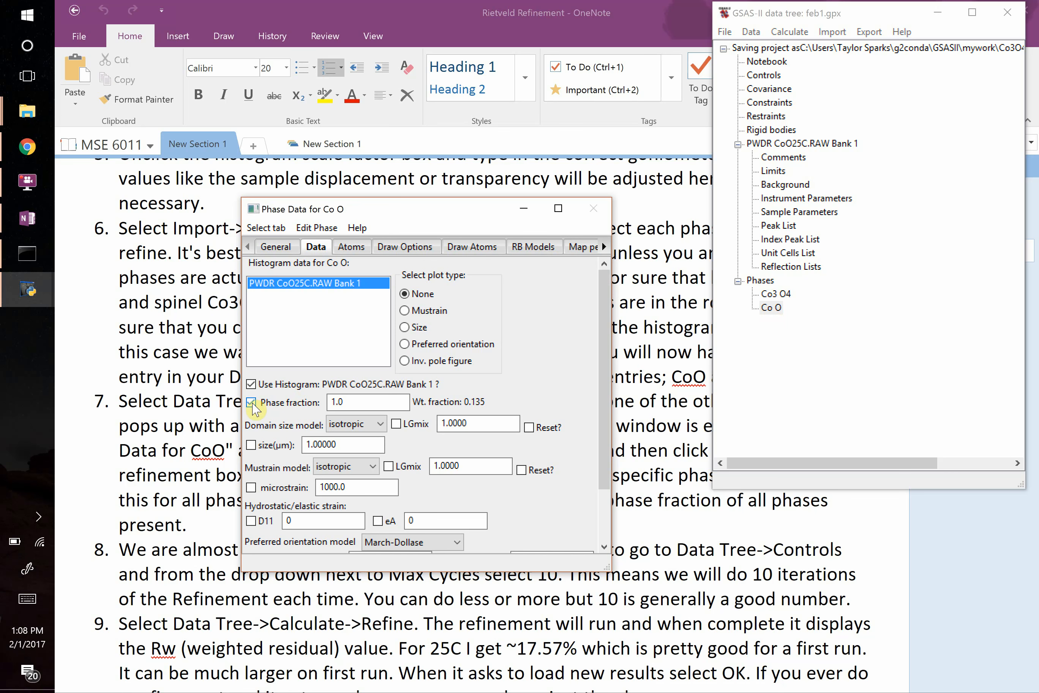
Switch to OneNote and read instructions 8 and 9 on setting the maximum cycles and running the first refinement.
click(163, 475)
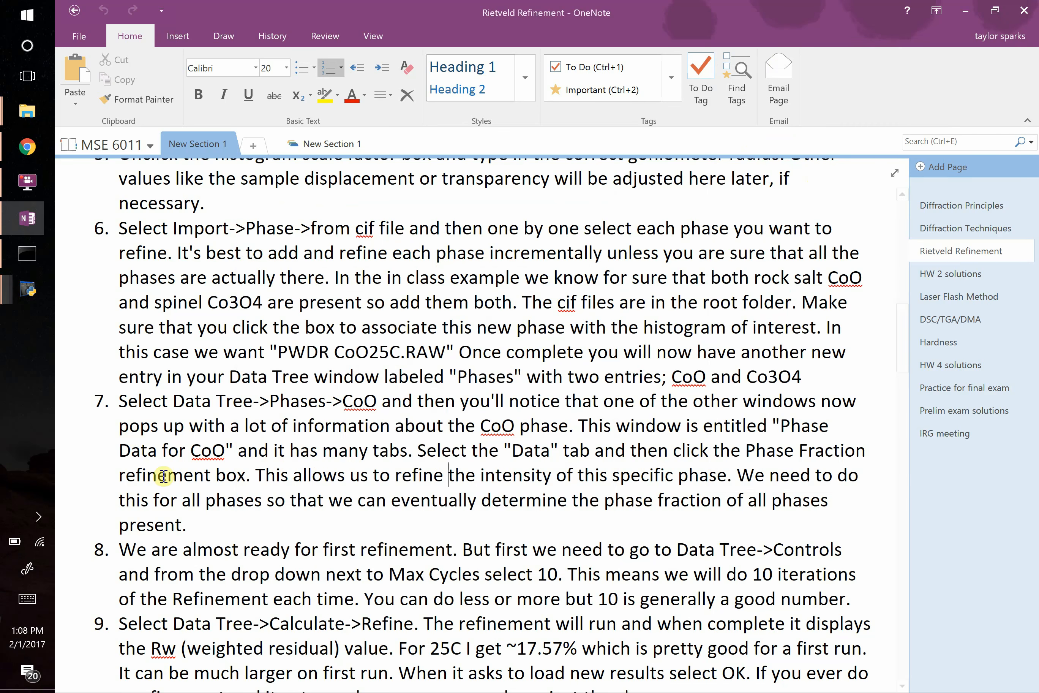
scroll(315, 467, down, 3)
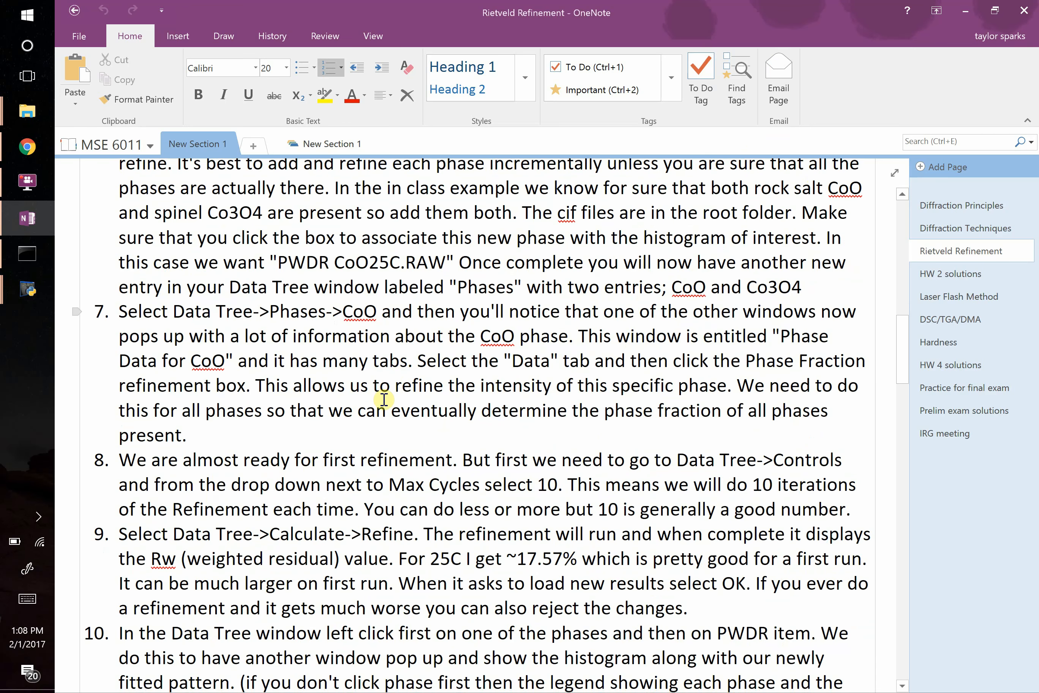
scroll(383, 397, down, 2)
scroll(568, 375, down, 1)
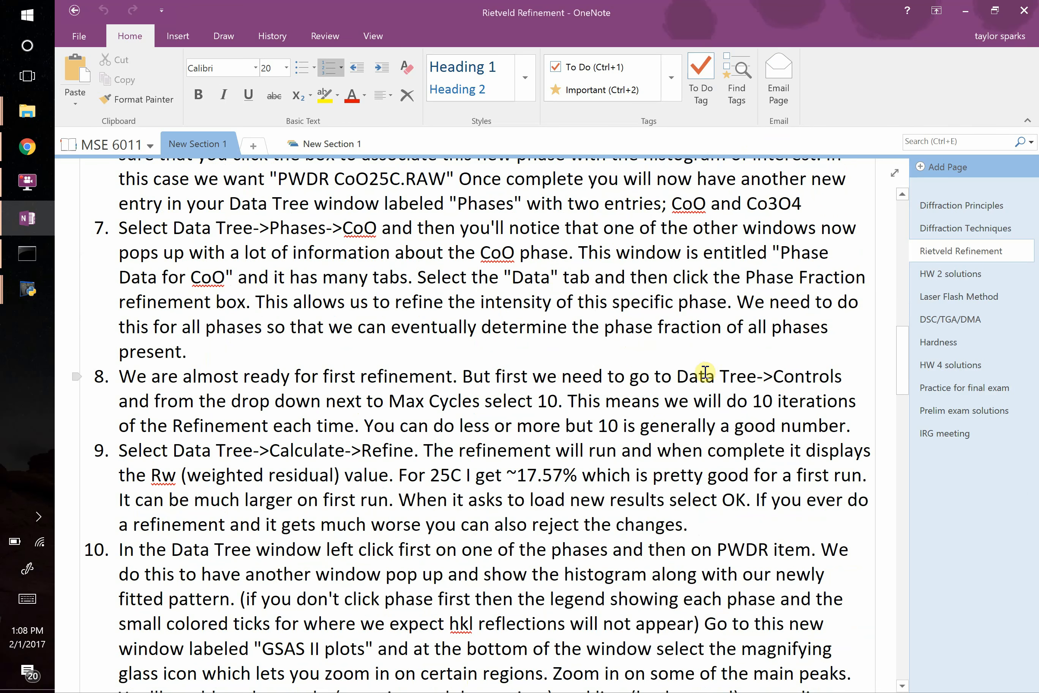
drag(706, 372, 812, 380)
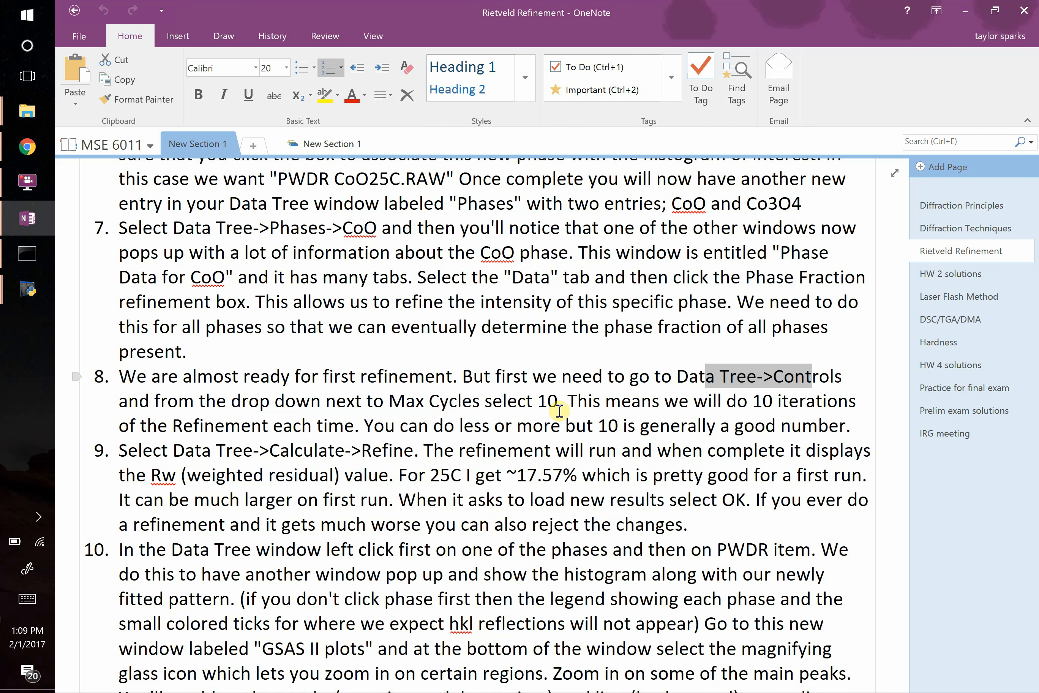
Switch to GSAS-II and set the maximum number of refinement cycles to 10 in the project's Controls.
key(alt+Tab)
key(Tab)
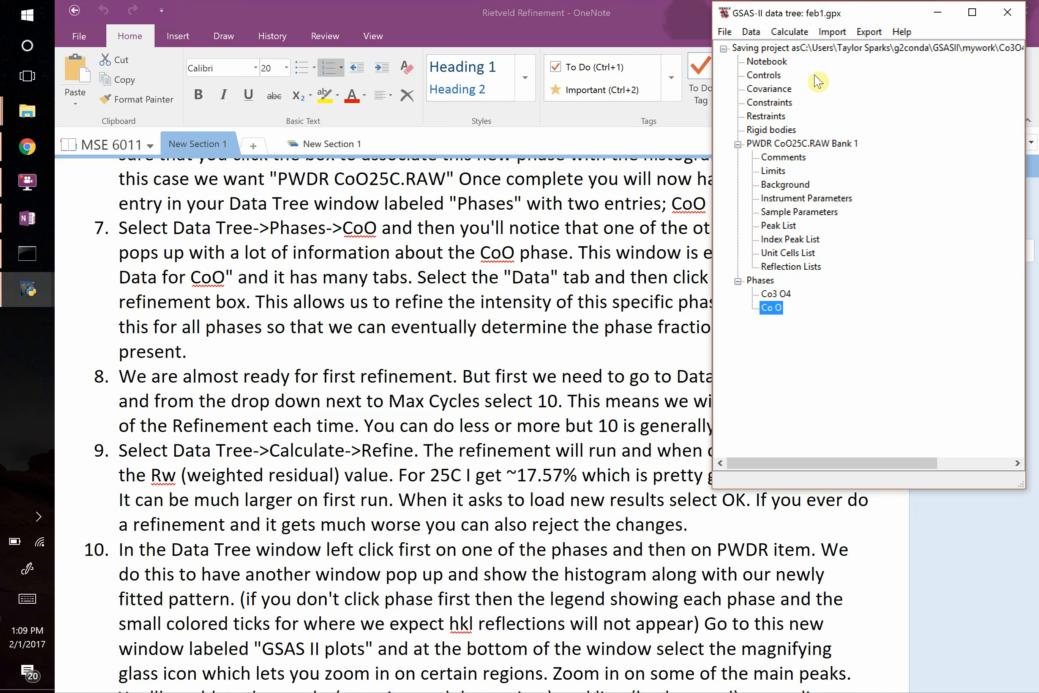
click(767, 75)
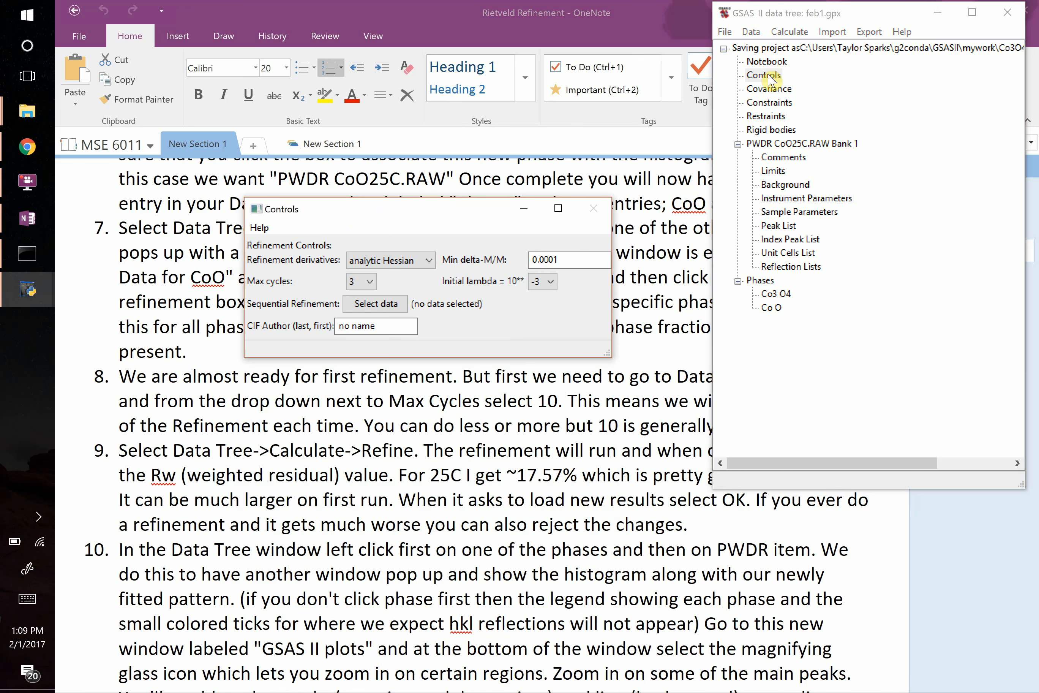
click(363, 284)
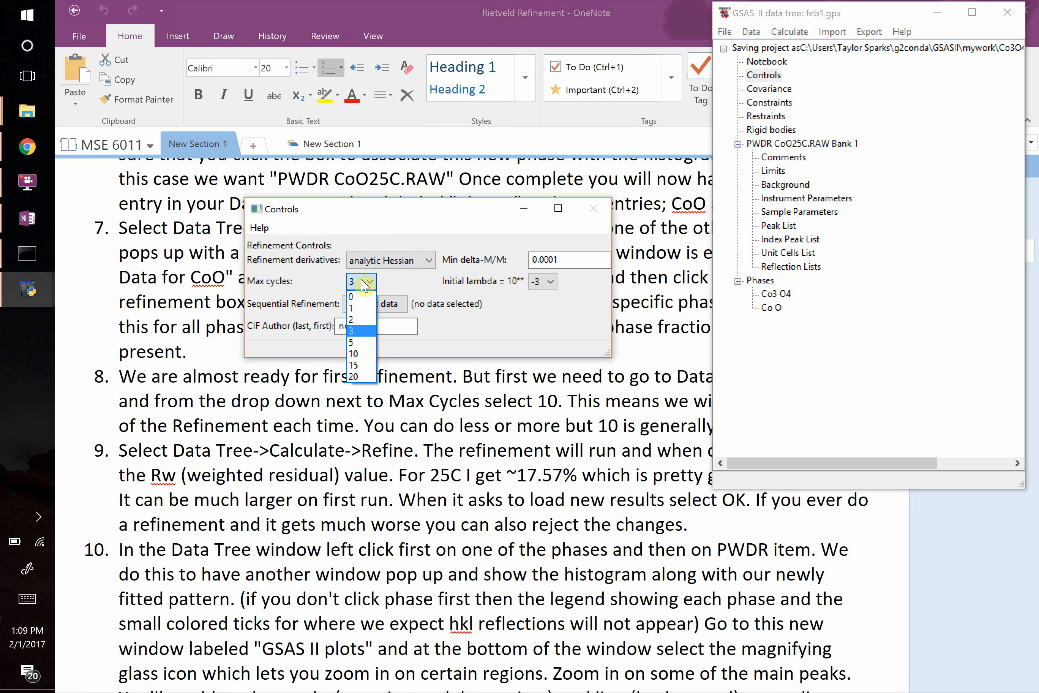
click(360, 353)
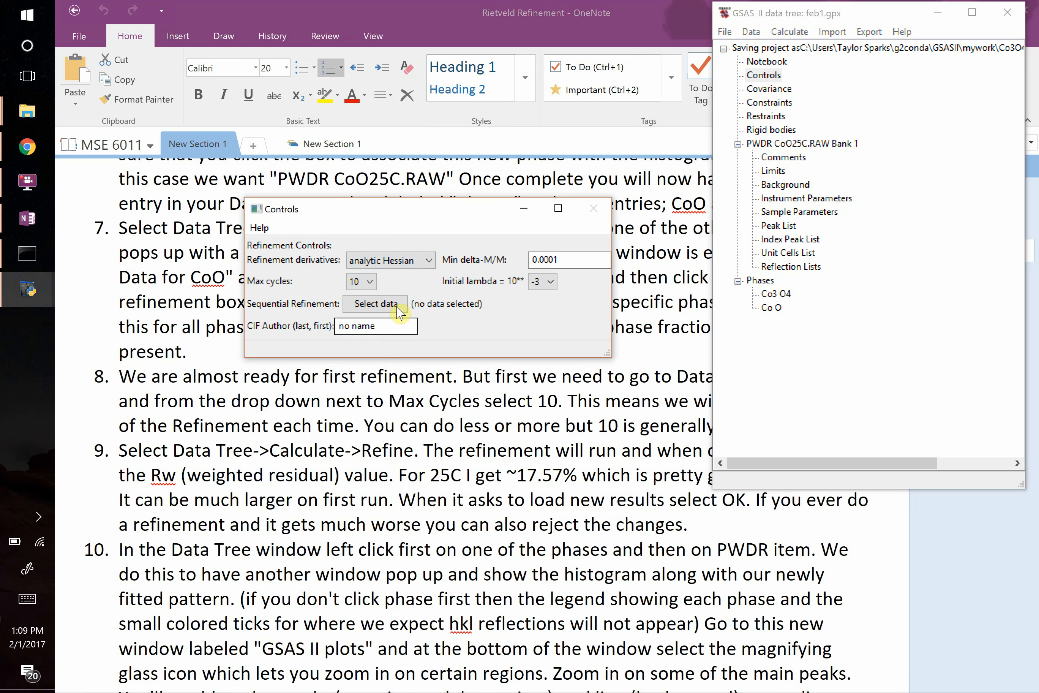
click(408, 263)
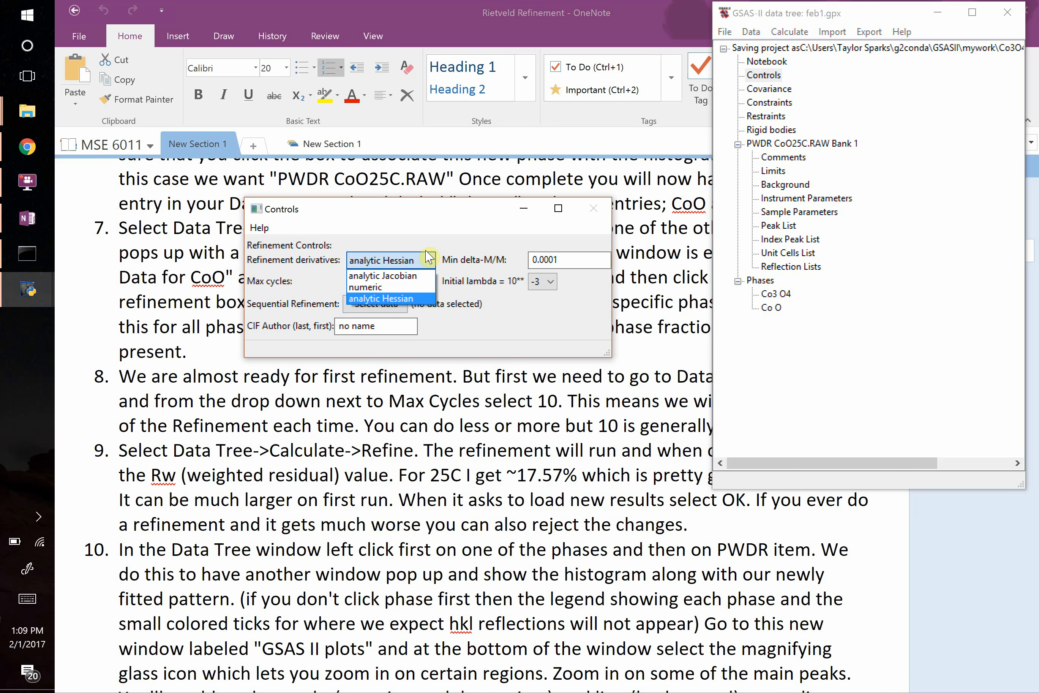
click(451, 238)
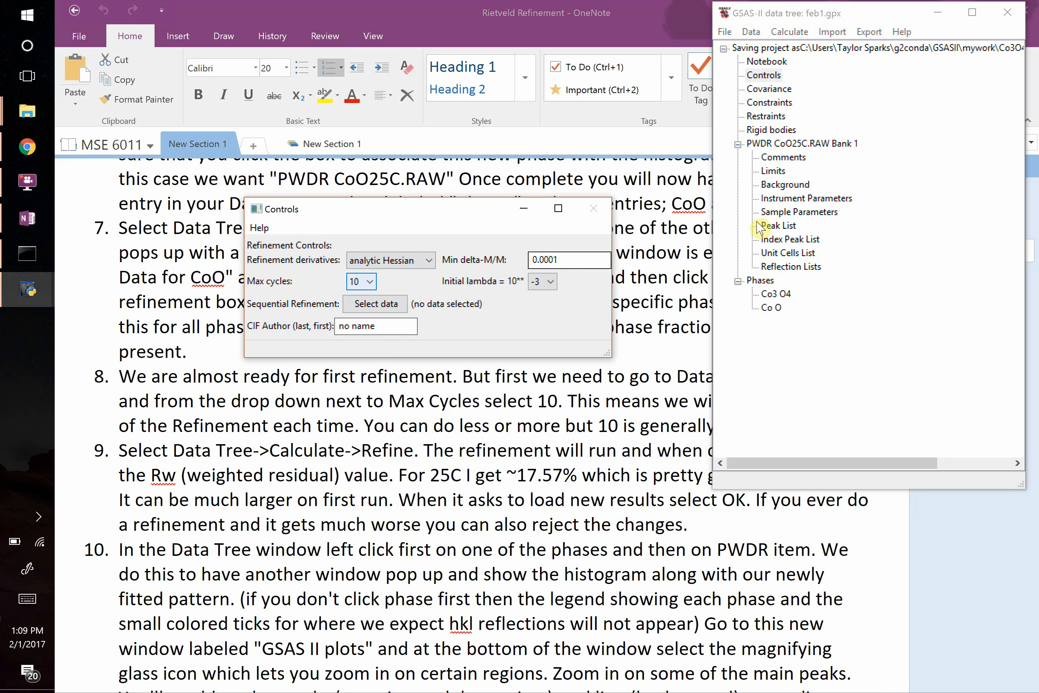
Run the first refinement of the project and accept loading the new result.
click(842, 110)
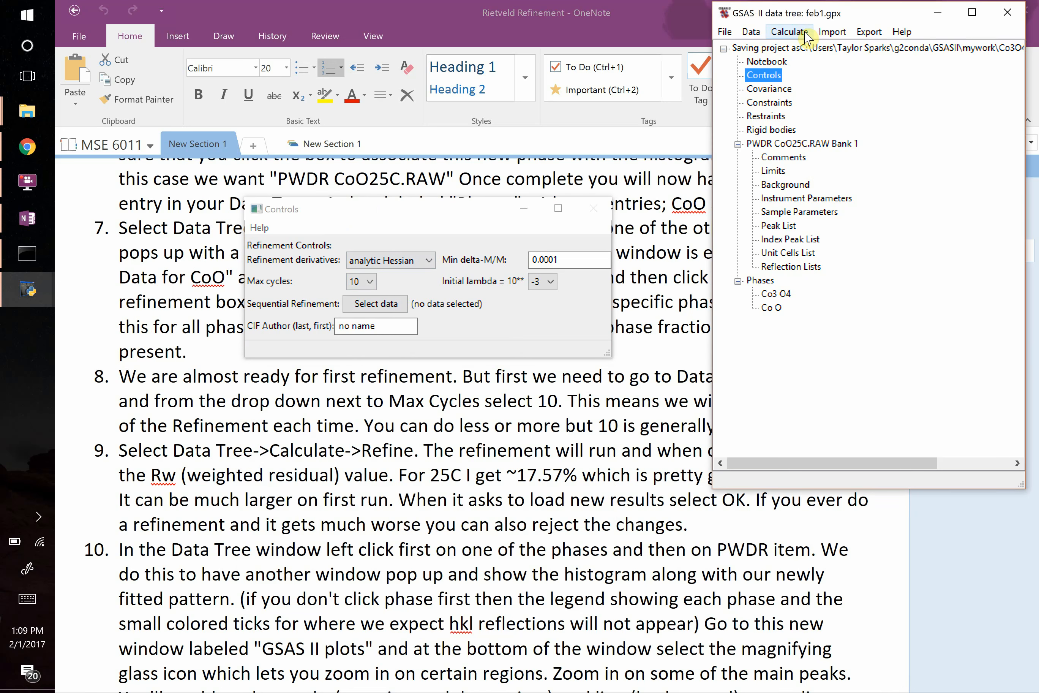
click(790, 32)
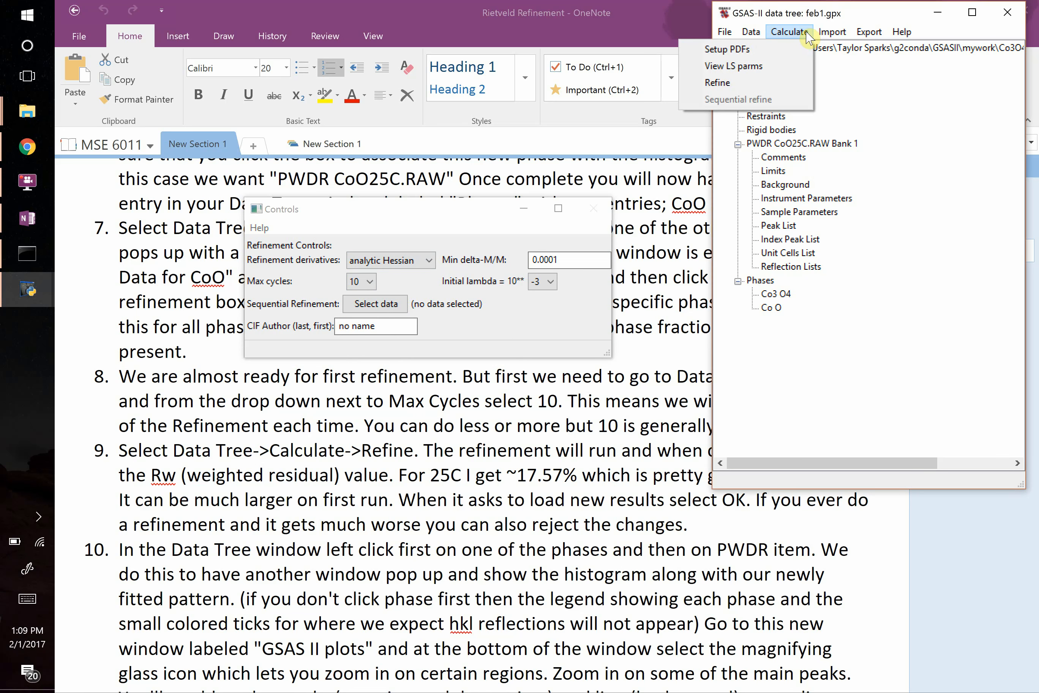
click(770, 84)
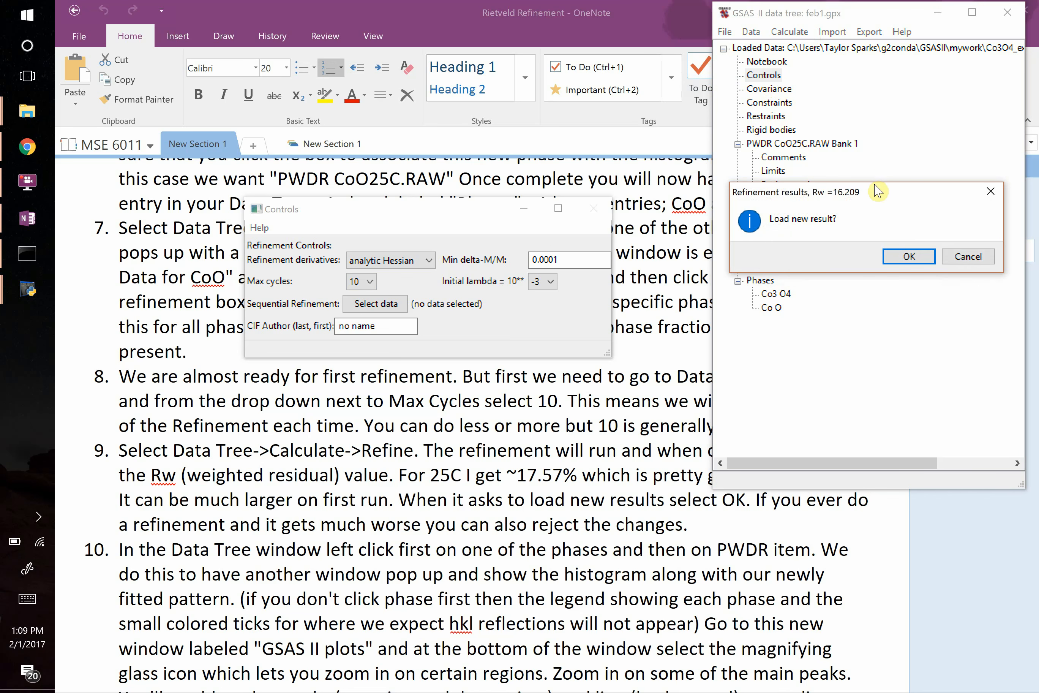
mouse_move(885, 192)
mouse_down()
mouse_move(875, 230)
mouse_move(877, 207)
mouse_up()
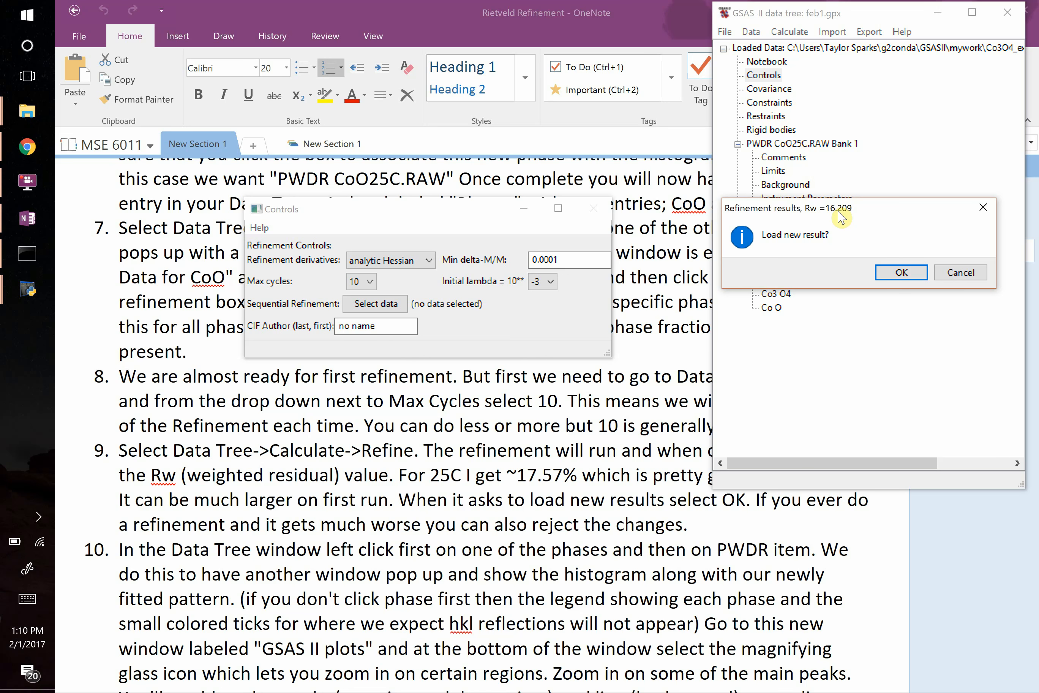
click(898, 273)
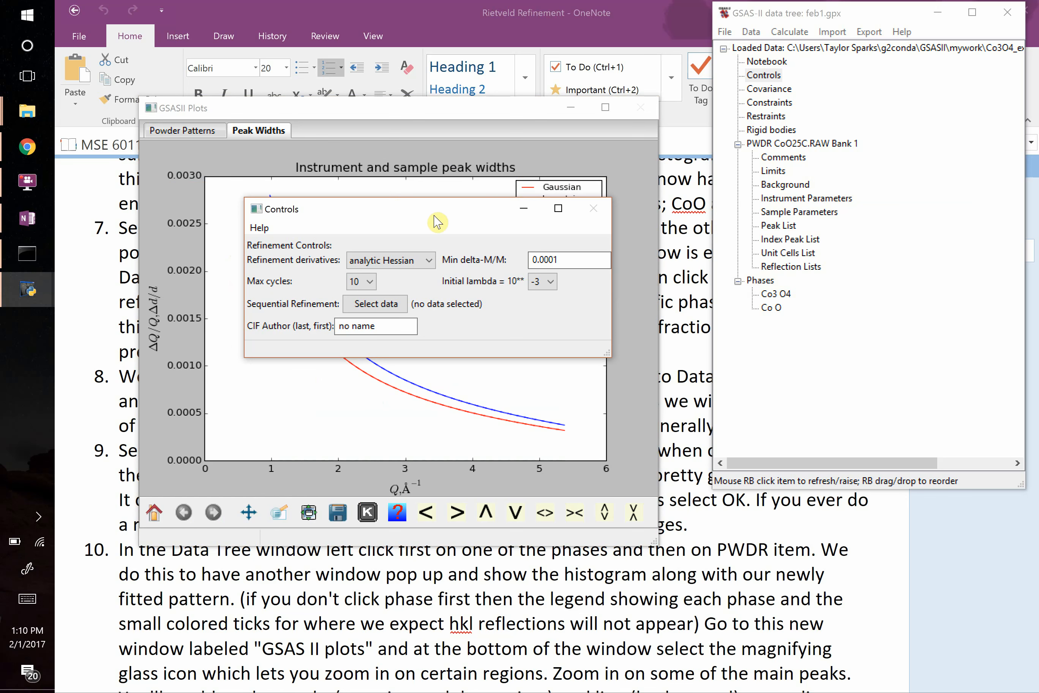
Display the fitted PWDR CoO25C.RAW Bank 1 pattern with both phases' tick marks, in an enlarged plot window at full range.
drag(446, 220, 521, 553)
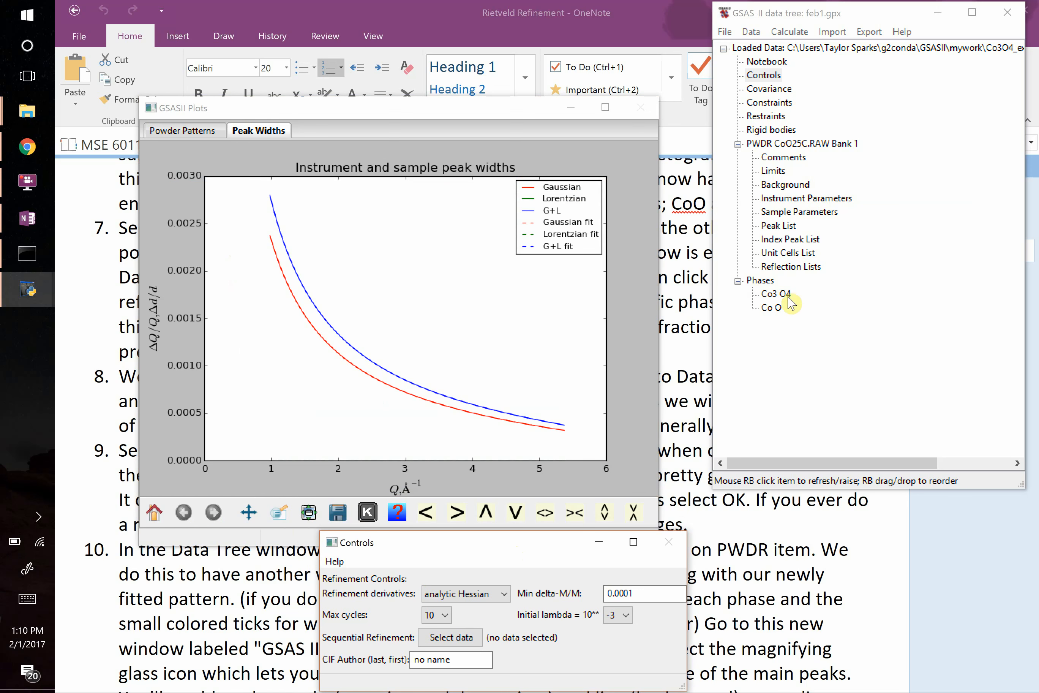
click(777, 295)
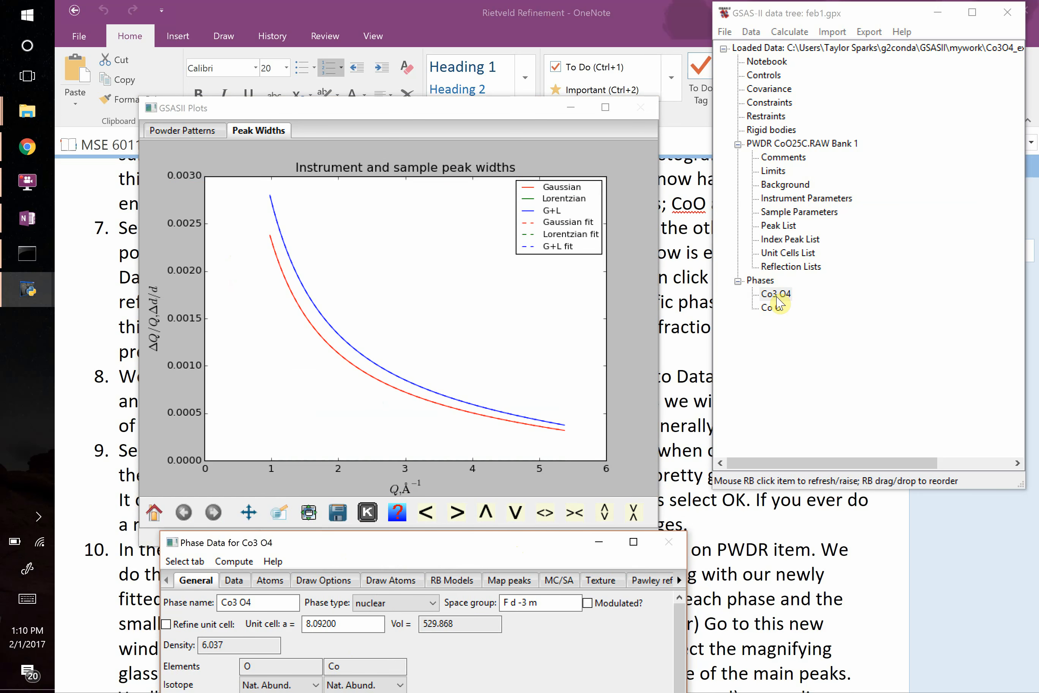
click(793, 144)
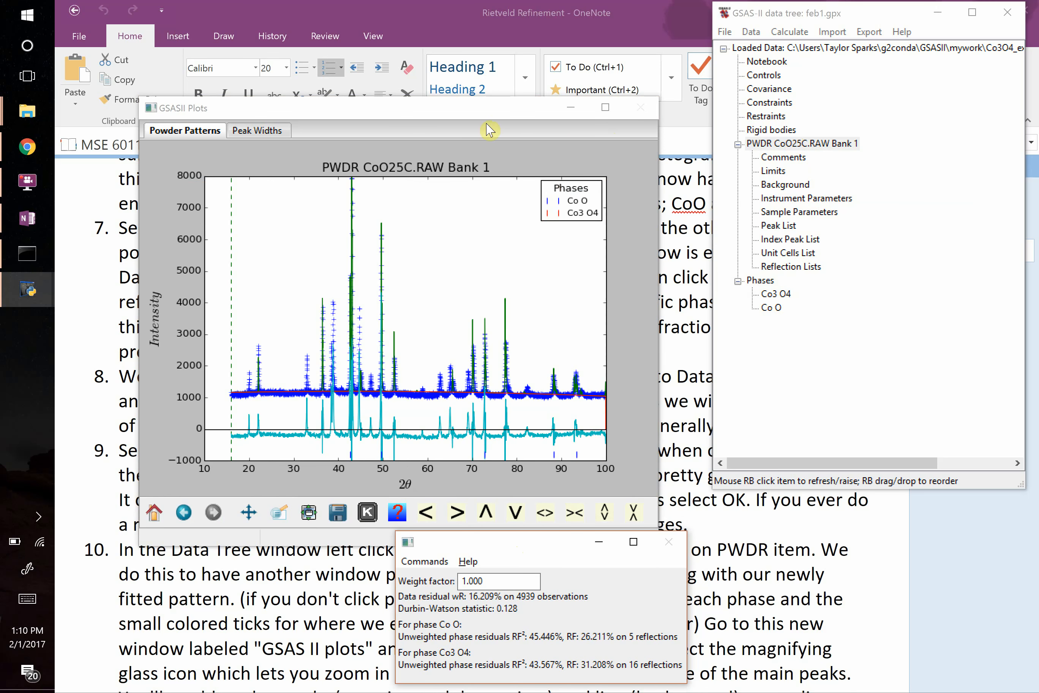
drag(461, 110, 380, 16)
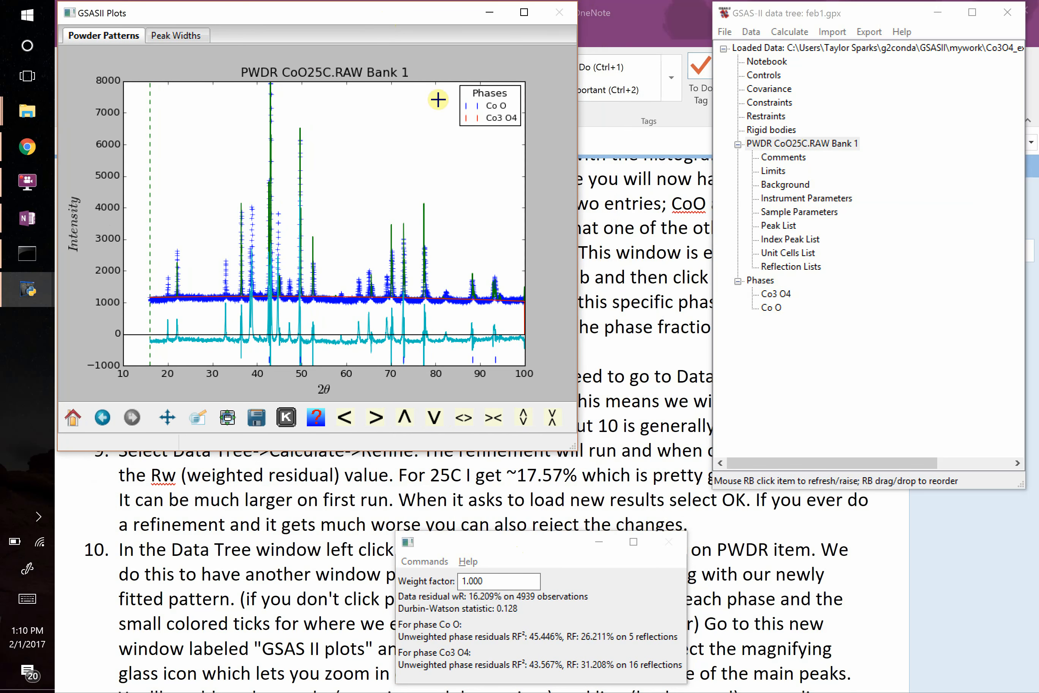
drag(658, 488, 687, 499)
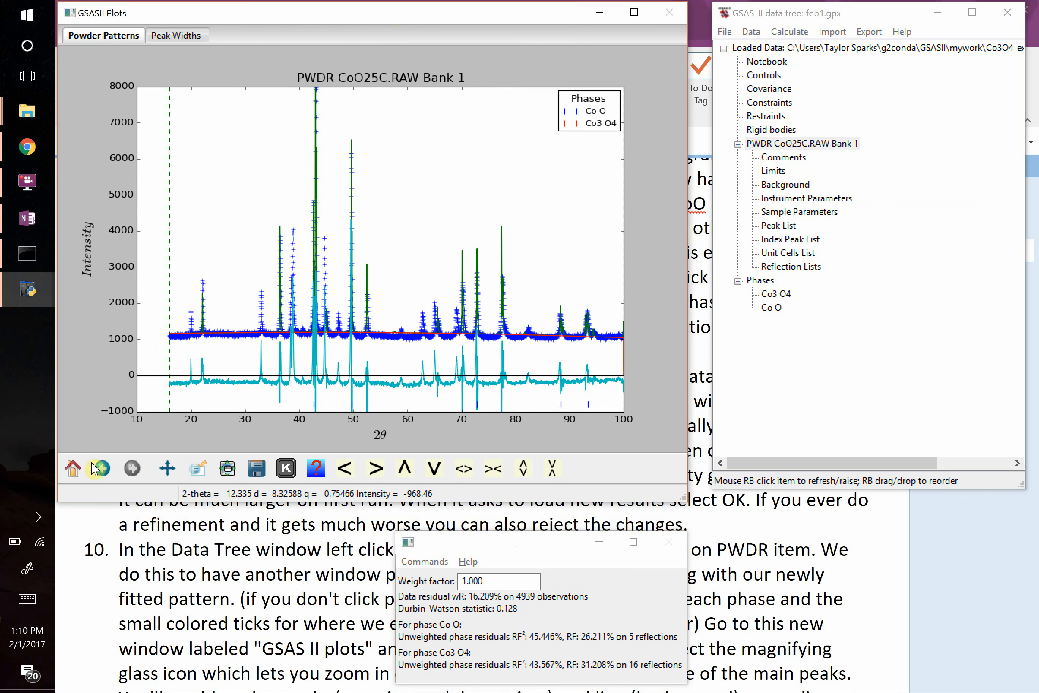
click(73, 468)
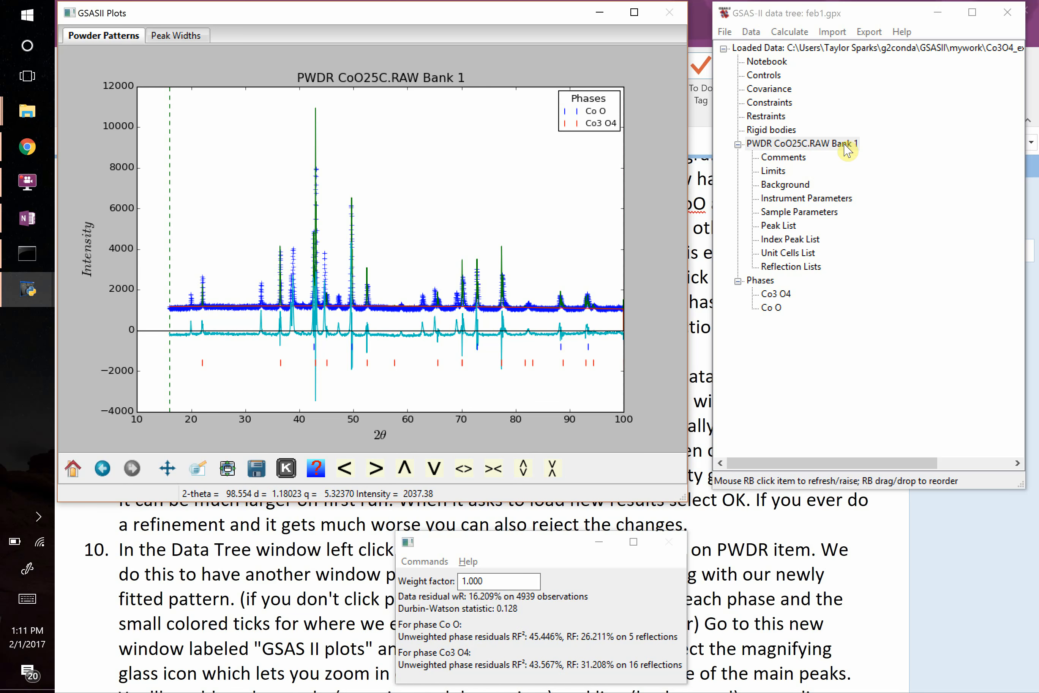
Zoom in on the fitted pattern's peaks near 36.4 and 72.9 degrees 2θ to compare the calculated and observed peaks.
click(202, 474)
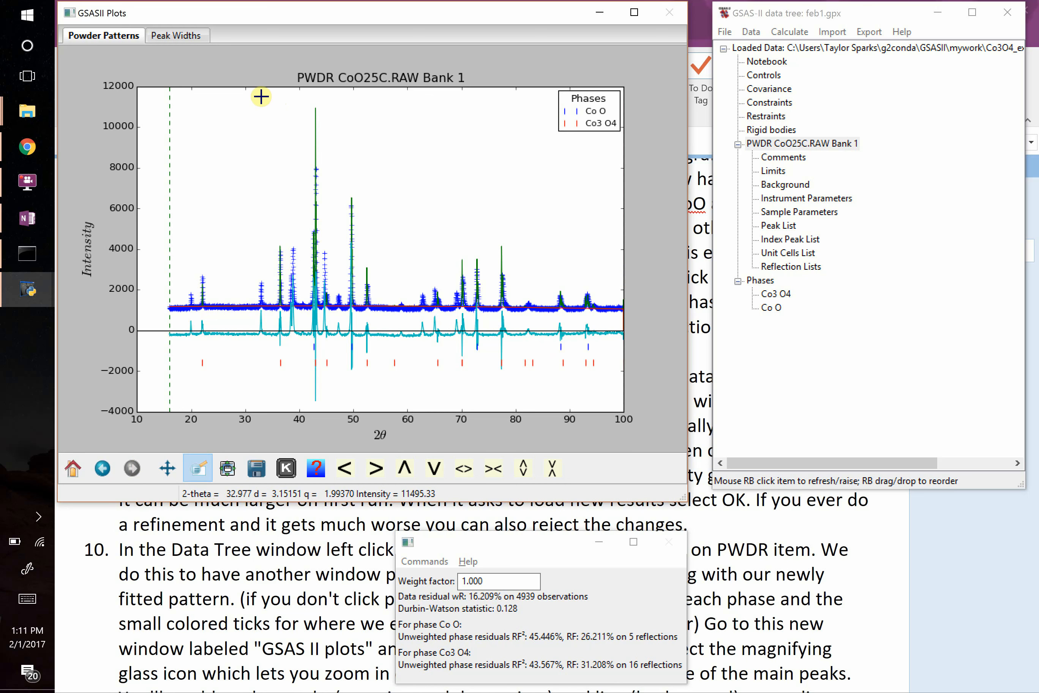
drag(261, 97, 336, 398)
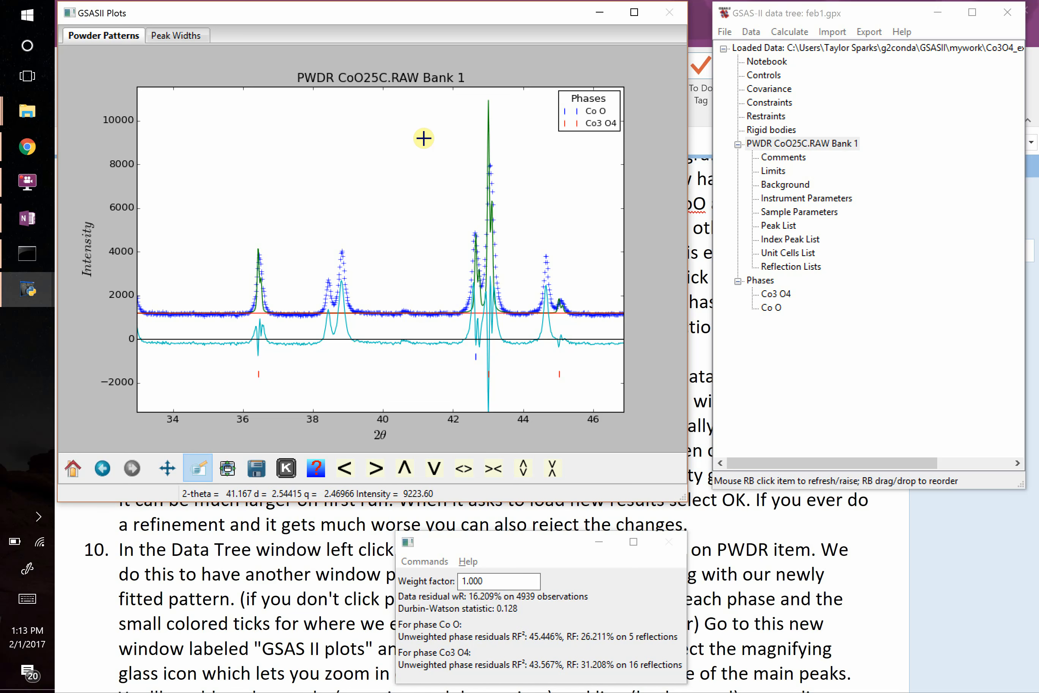
drag(242, 233, 279, 396)
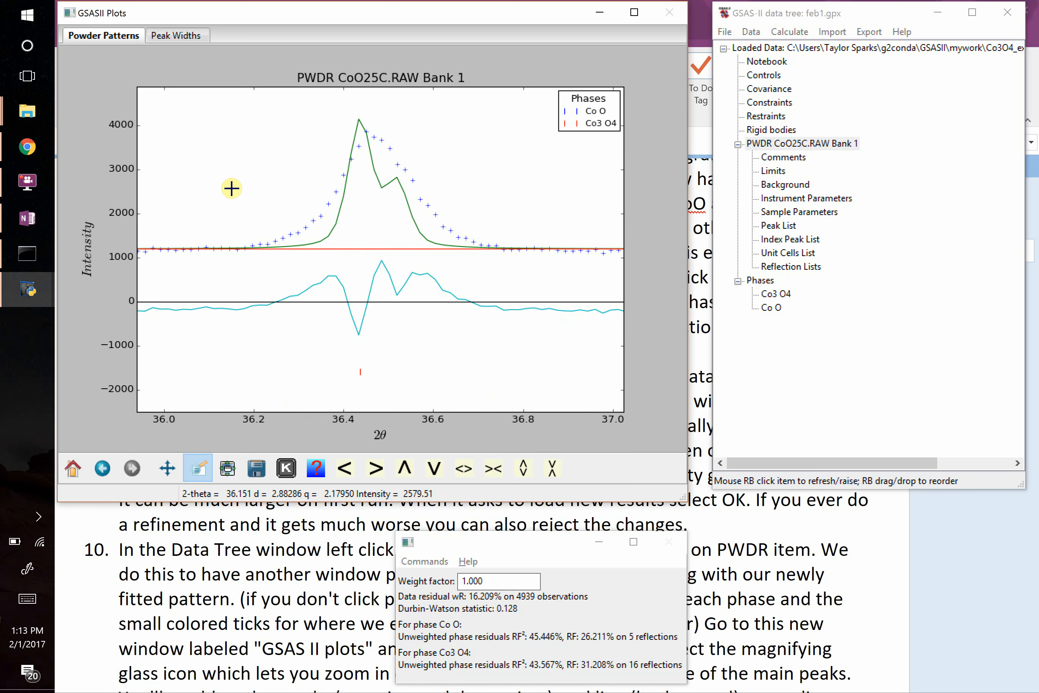
click(73, 468)
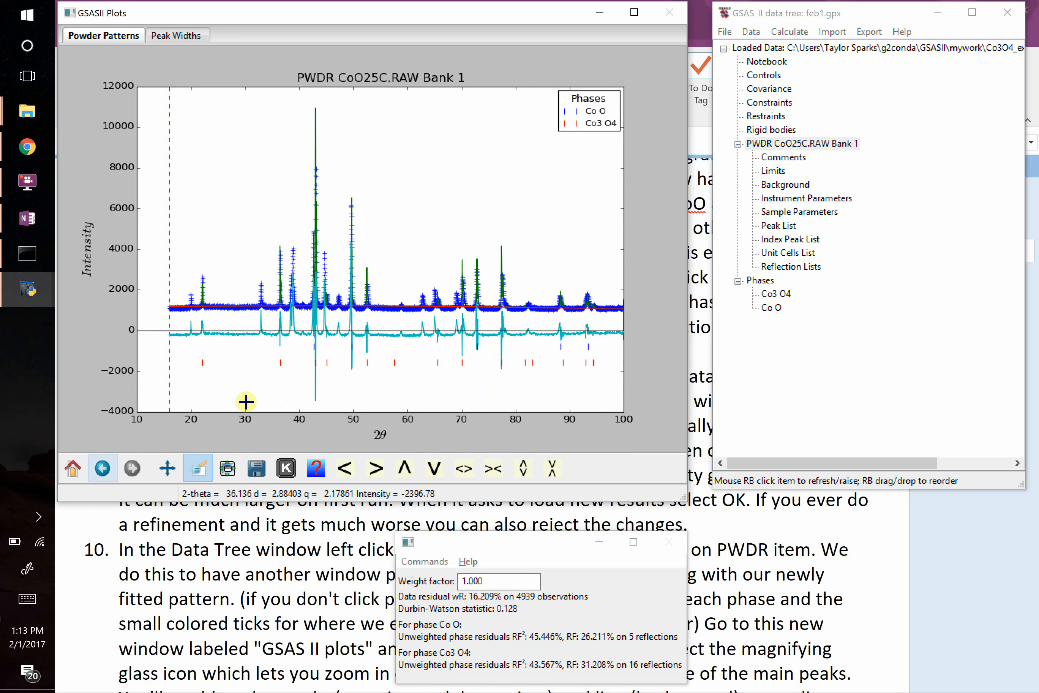
drag(465, 248, 490, 365)
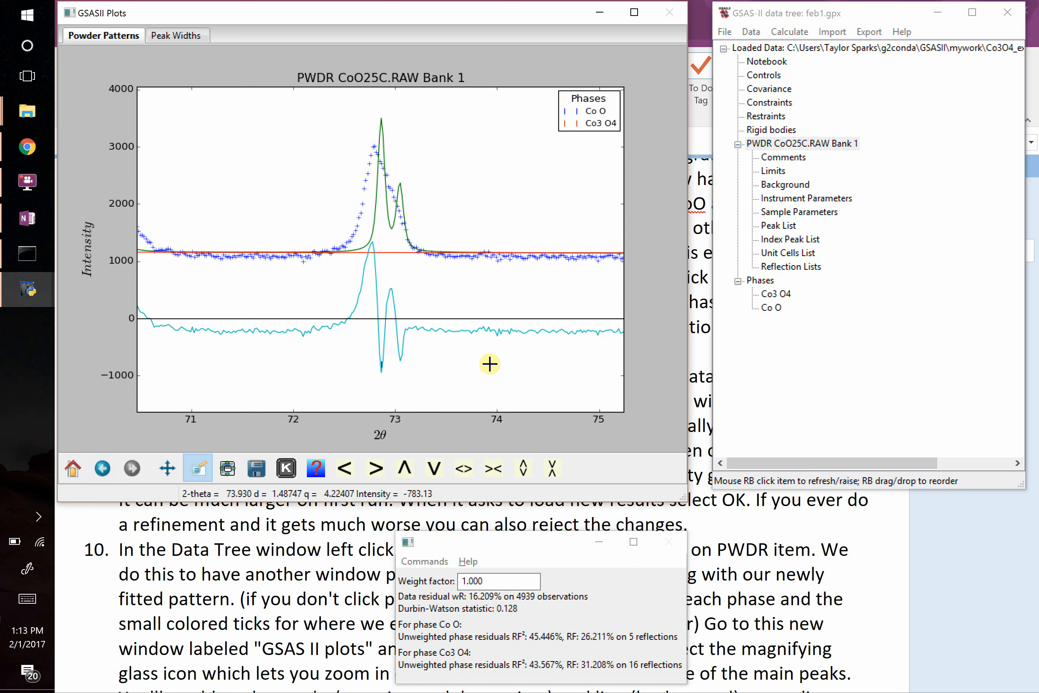
drag(348, 112, 431, 378)
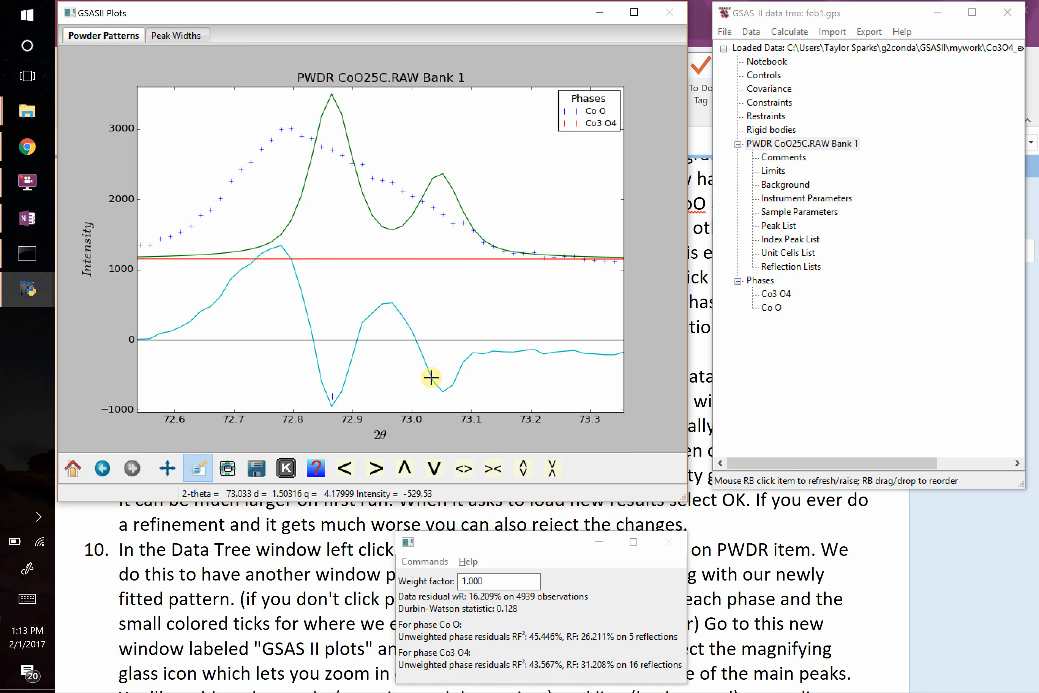
Turn on unit cell refinement in the general data of both the Co3 O4 and Co O phases.
click(780, 295)
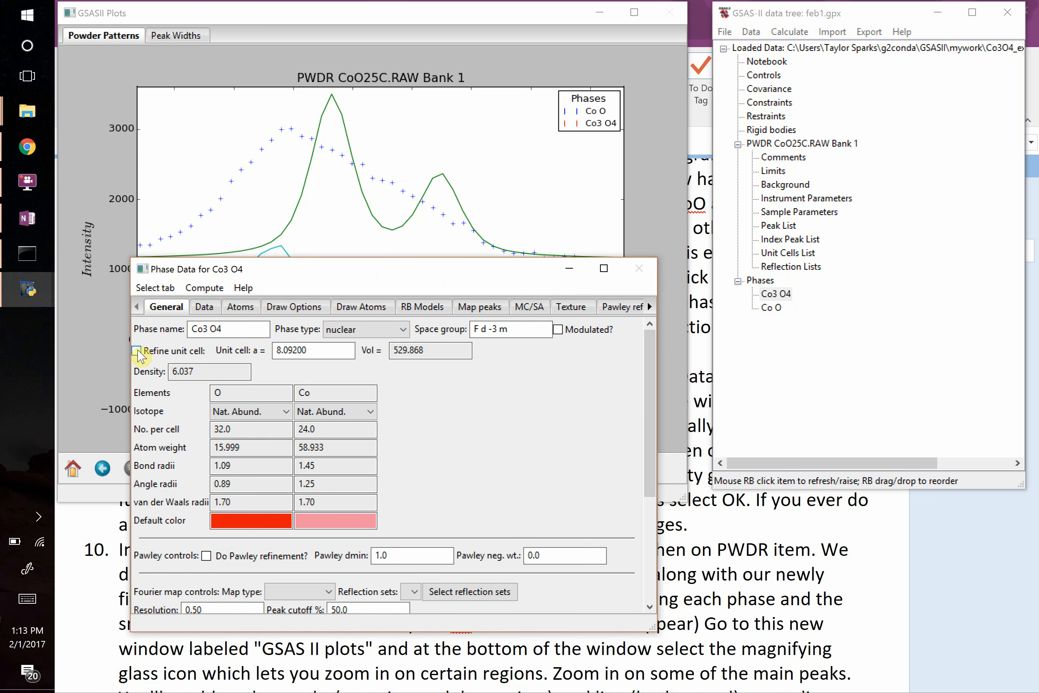
click(771, 308)
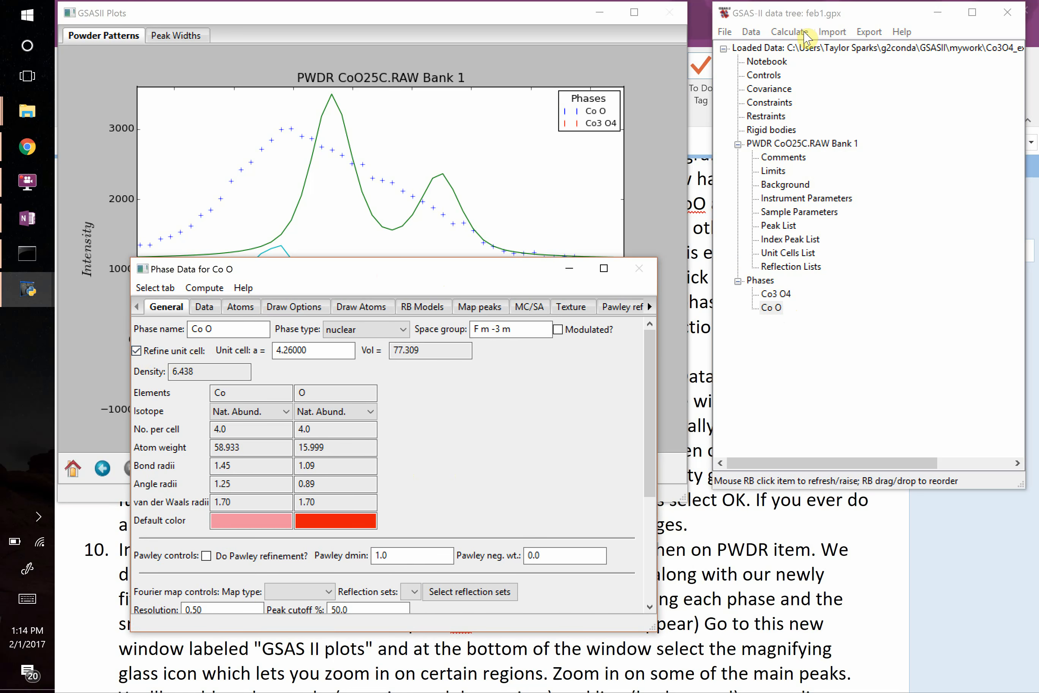
Rerun the refinement with the unit cells included and accept loading the new result.
click(739, 585)
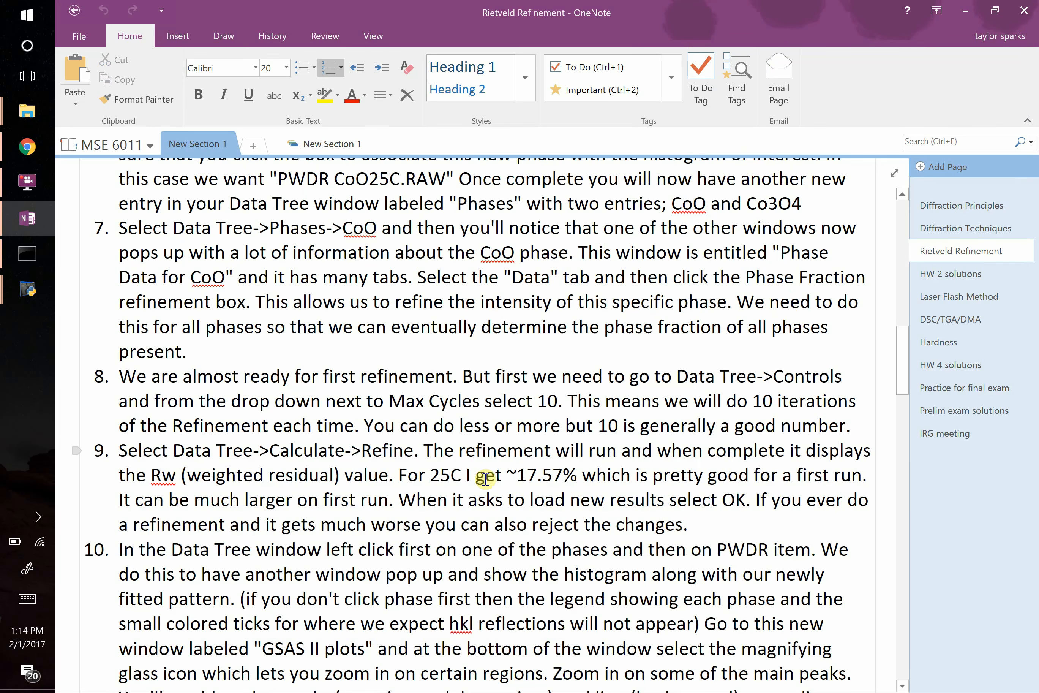
key(alt+Tab)
key(alt+Tab)
key(Tab)
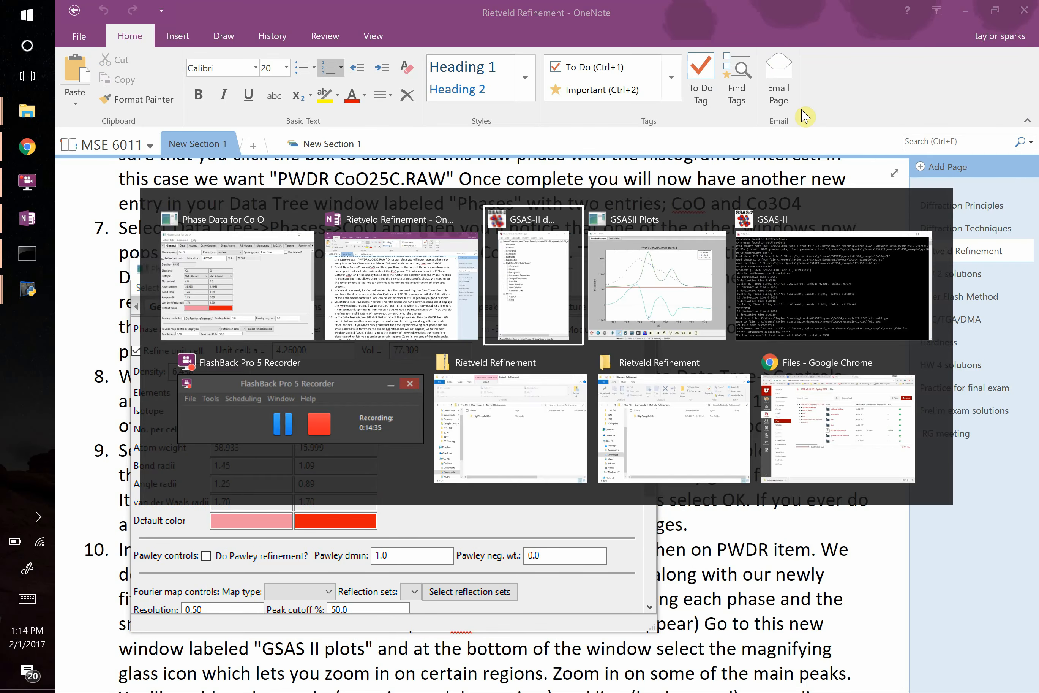
click(790, 32)
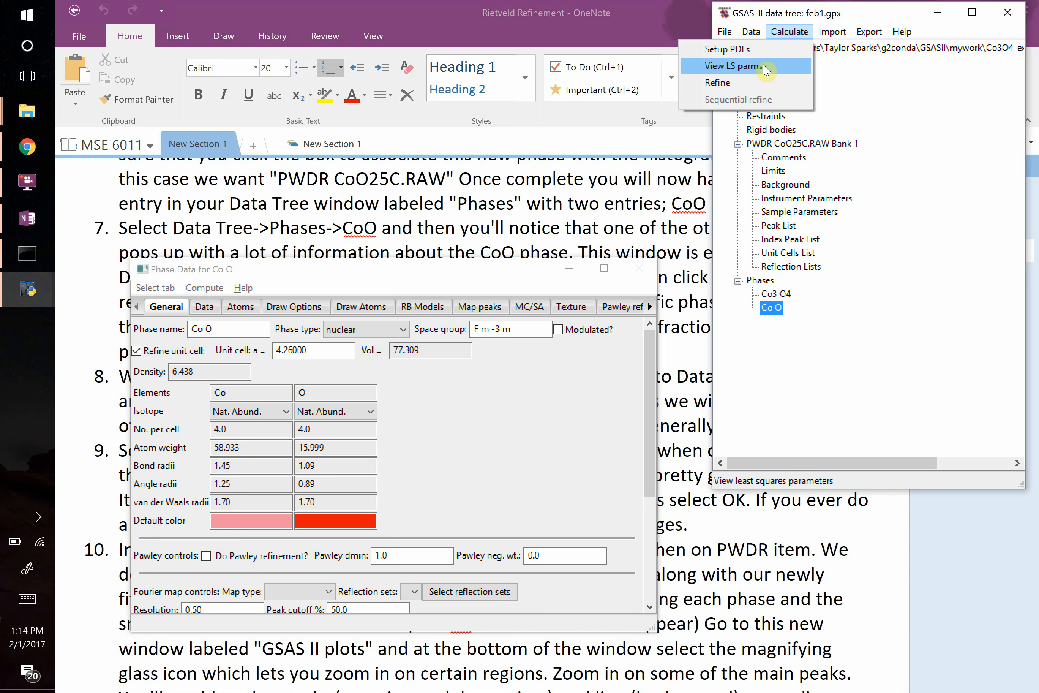
click(753, 83)
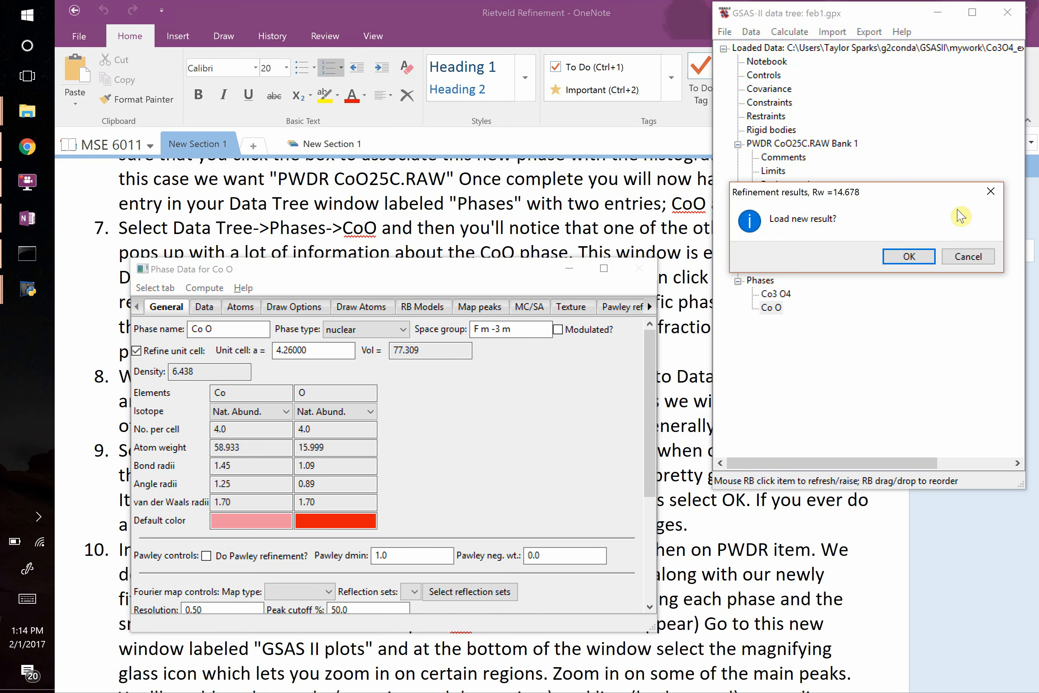
click(909, 256)
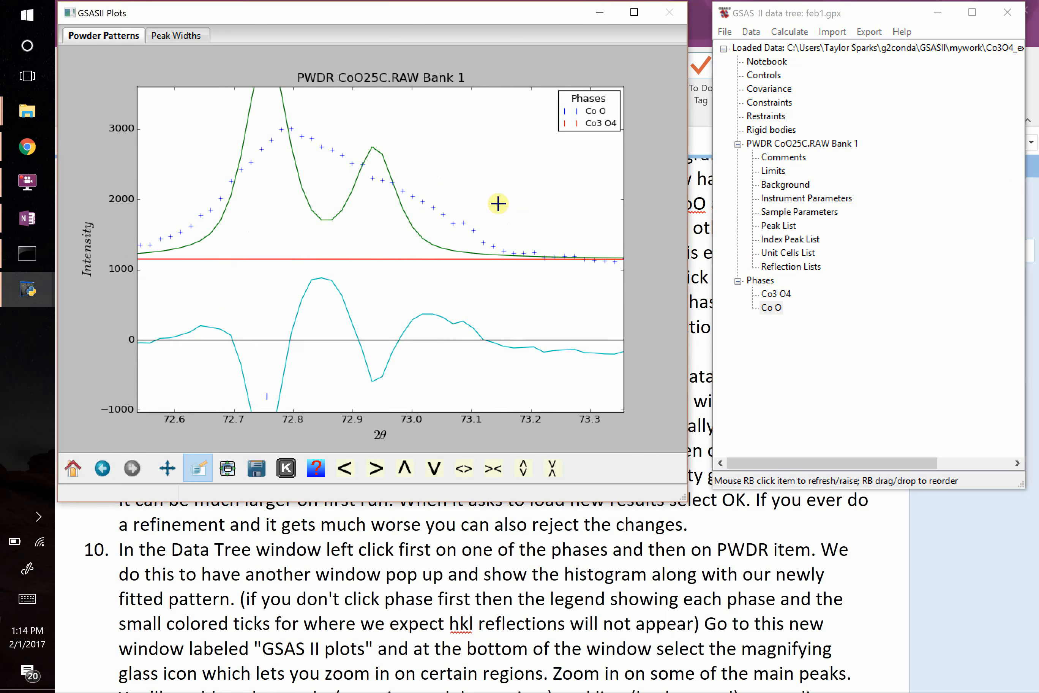
Redisplay the fitted PWDR pattern with the phase tick marks and zoom in on the peaks near 77.5 degrees 2θ.
click(775, 295)
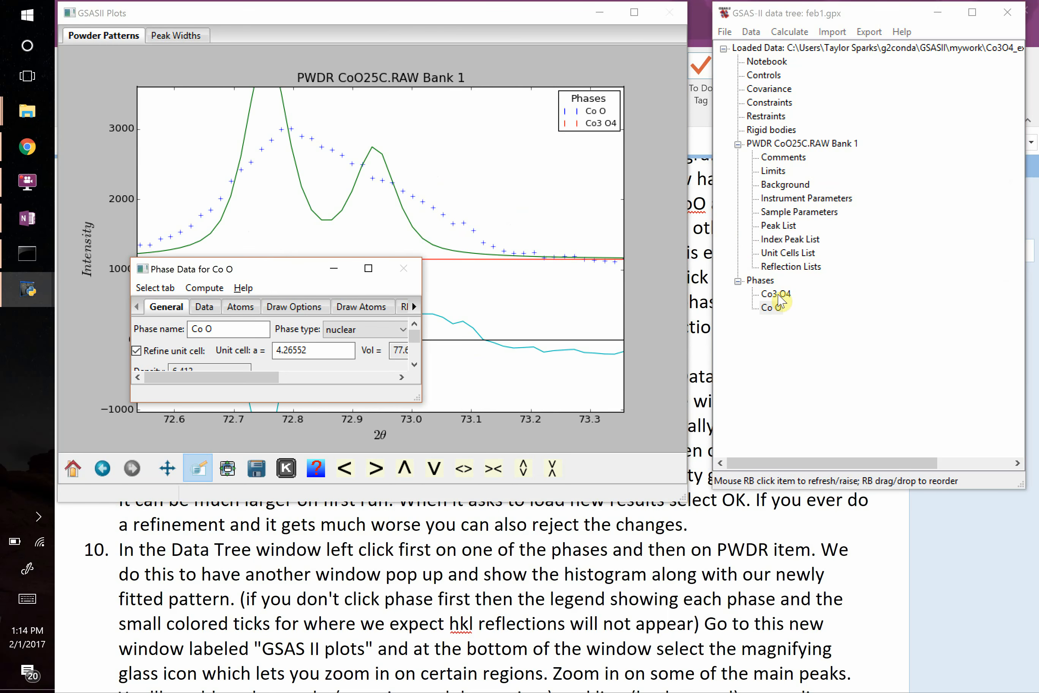
click(788, 147)
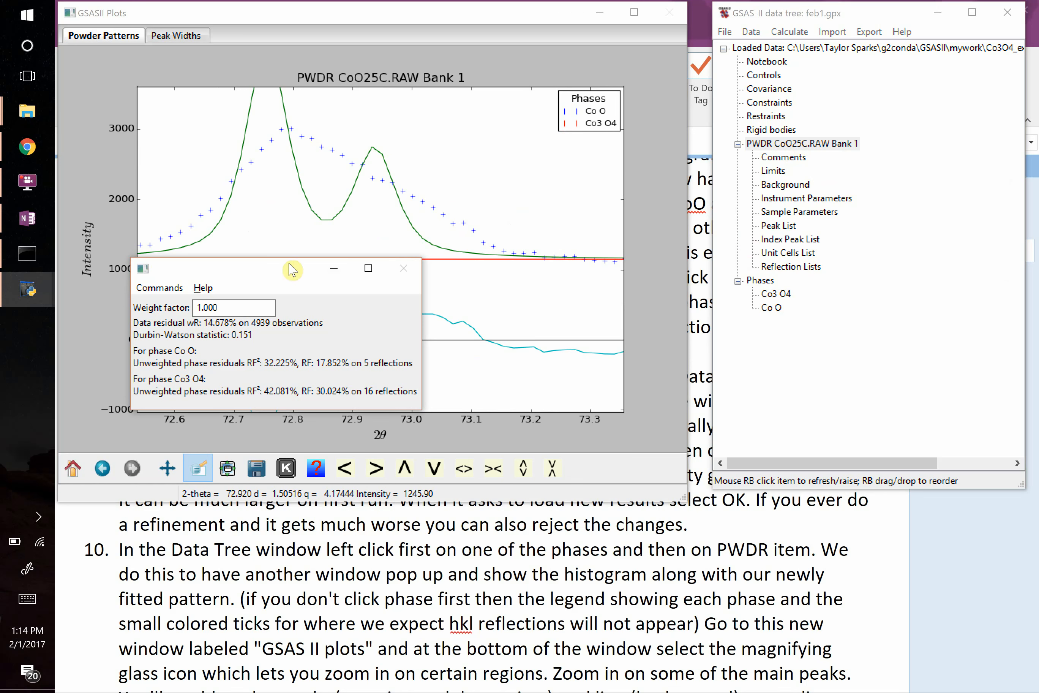
click(277, 173)
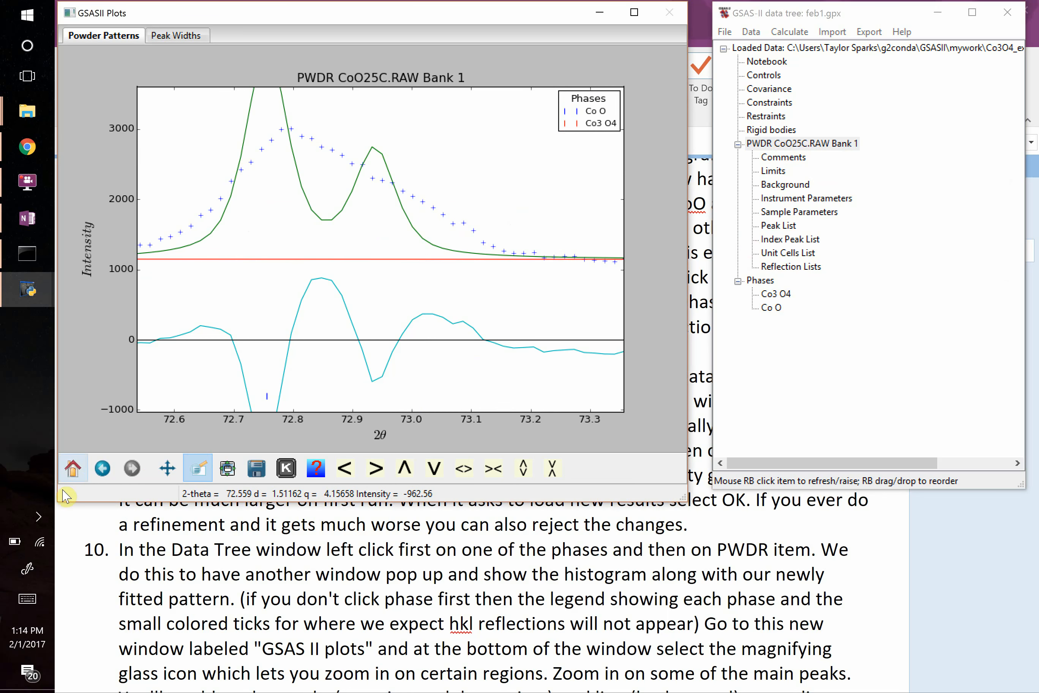
click(72, 468)
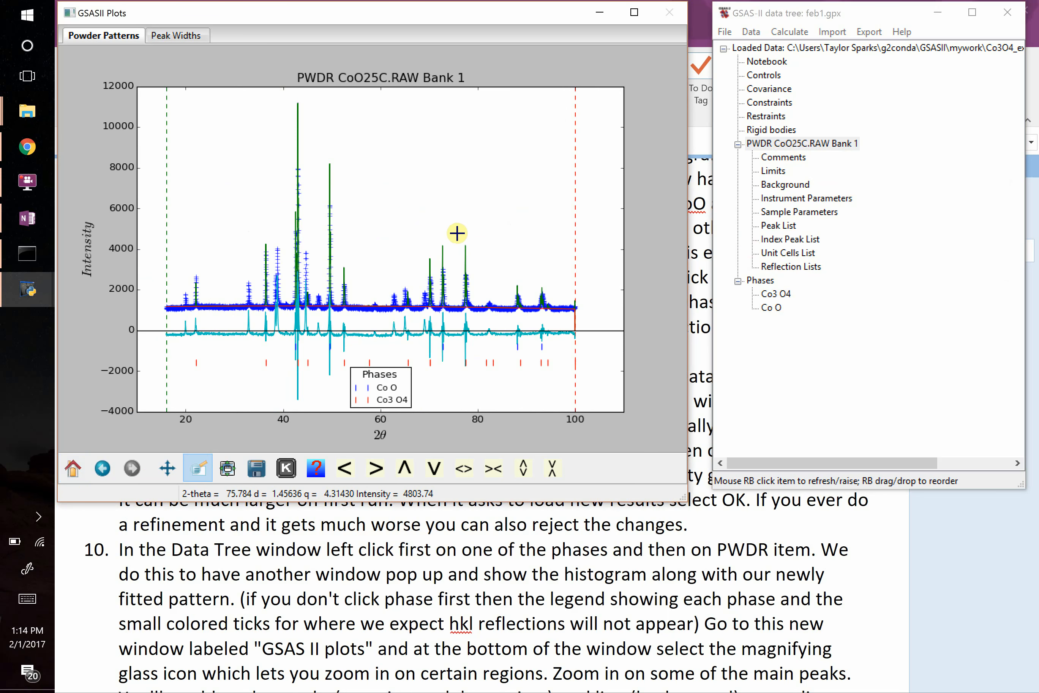
drag(457, 232, 475, 369)
drag(315, 111, 447, 375)
Open the general data of the Co3 O4 phase in an enlarged window and check its refined unit cell parameter a.
click(776, 293)
drag(302, 272, 286, 153)
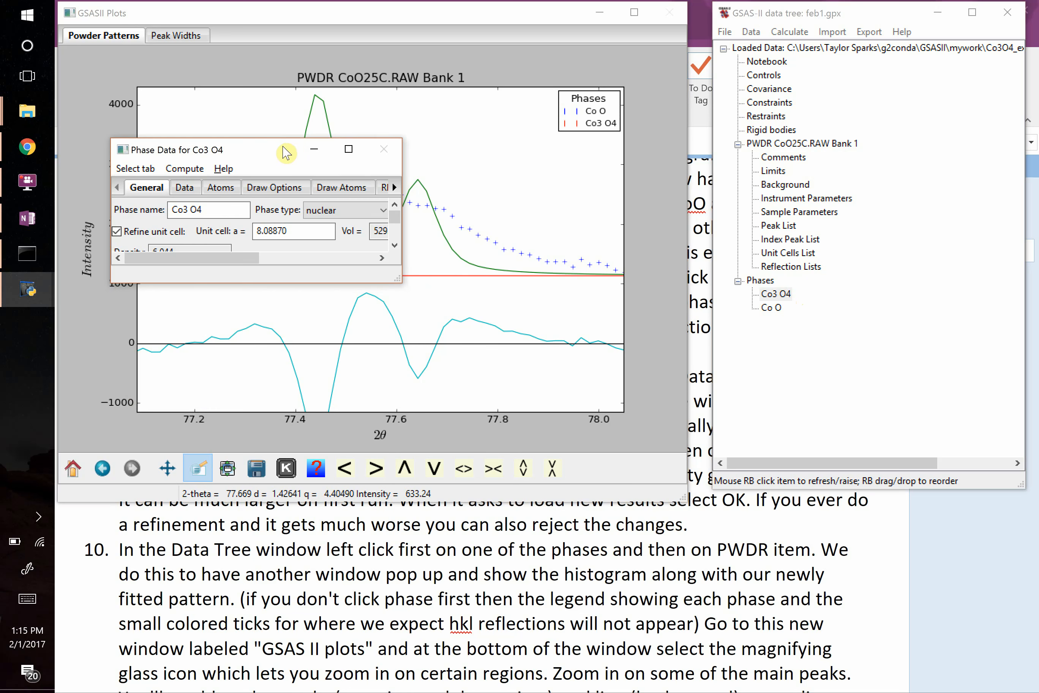
drag(399, 279, 693, 359)
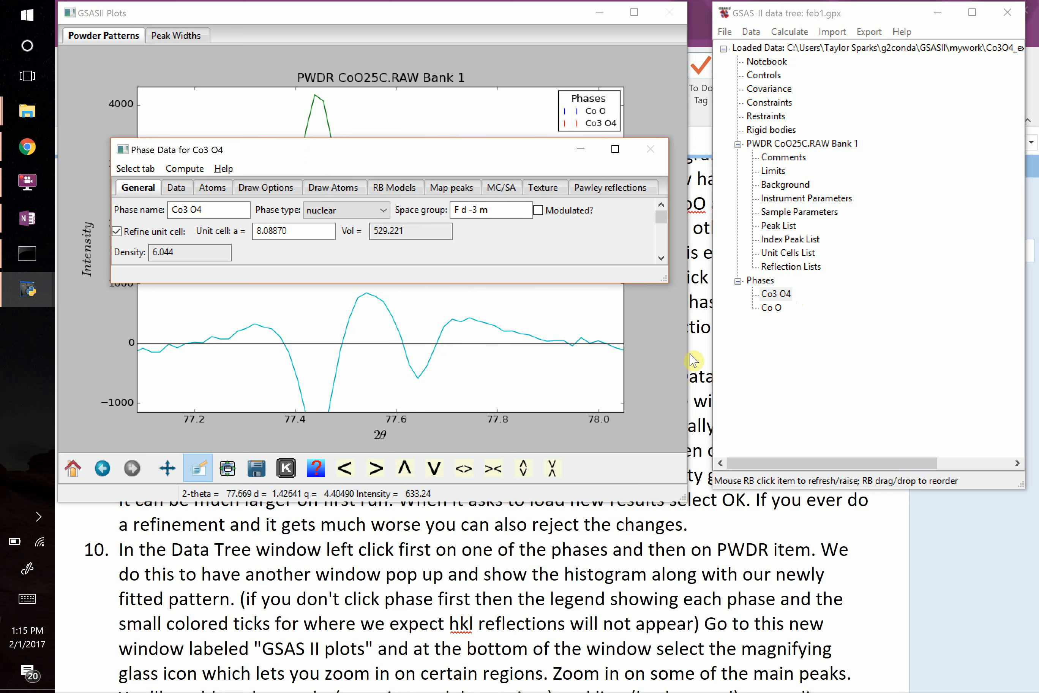
drag(664, 281, 690, 493)
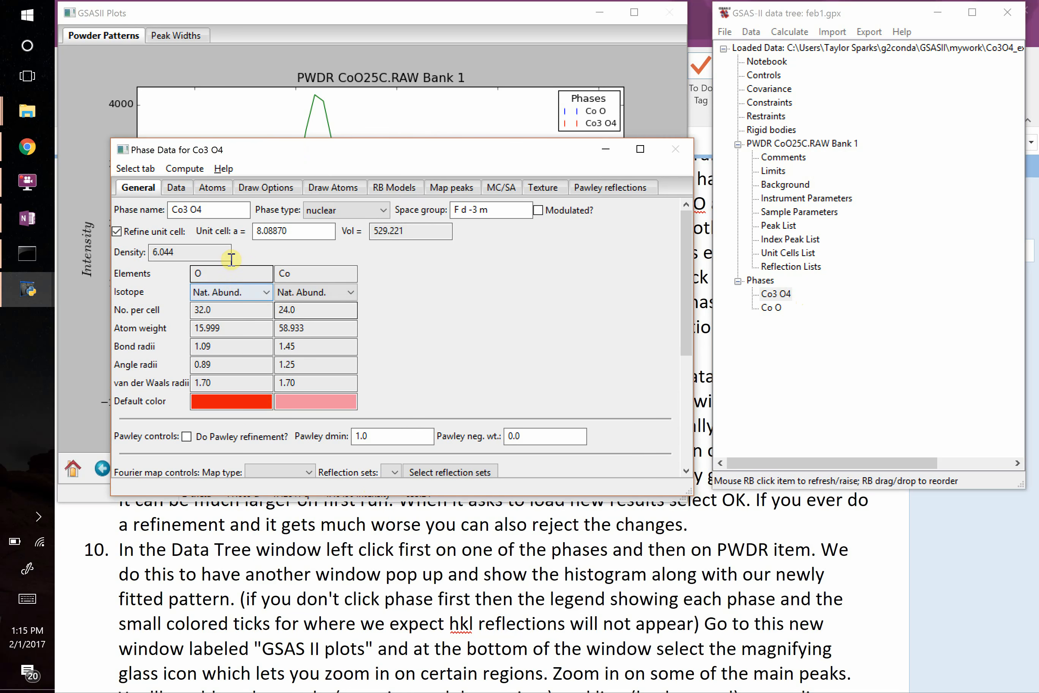
drag(294, 232, 255, 232)
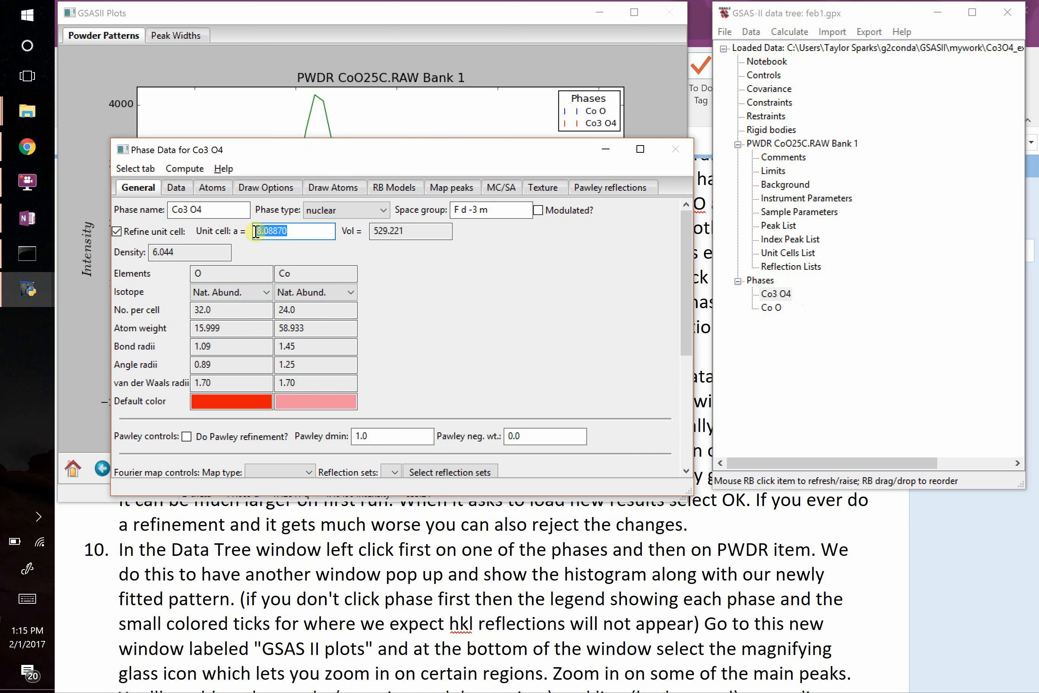
Switch to the OneNote notes and read steps 9 to 11, from running the refinement to the Chebyschev background terms.
click(628, 556)
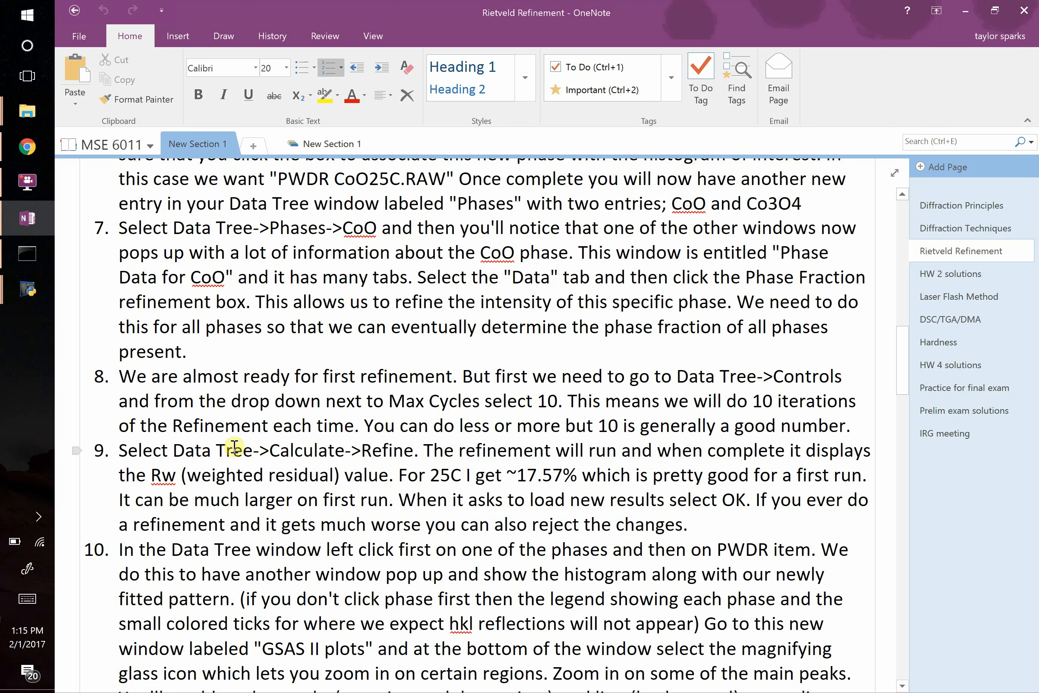
drag(226, 448, 430, 478)
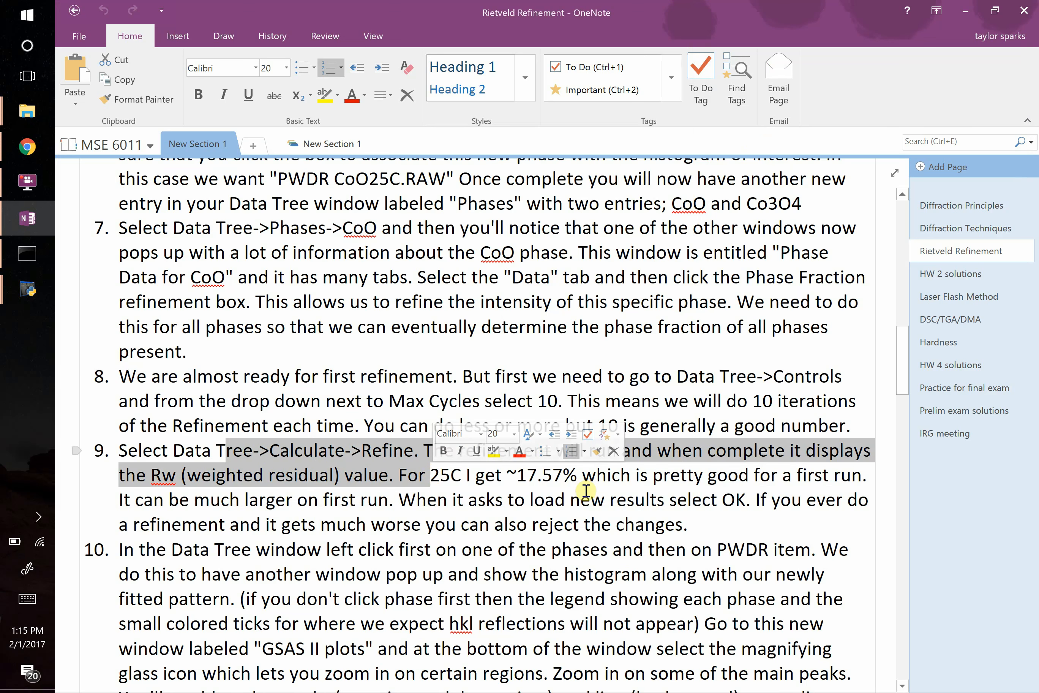
double_click(556, 483)
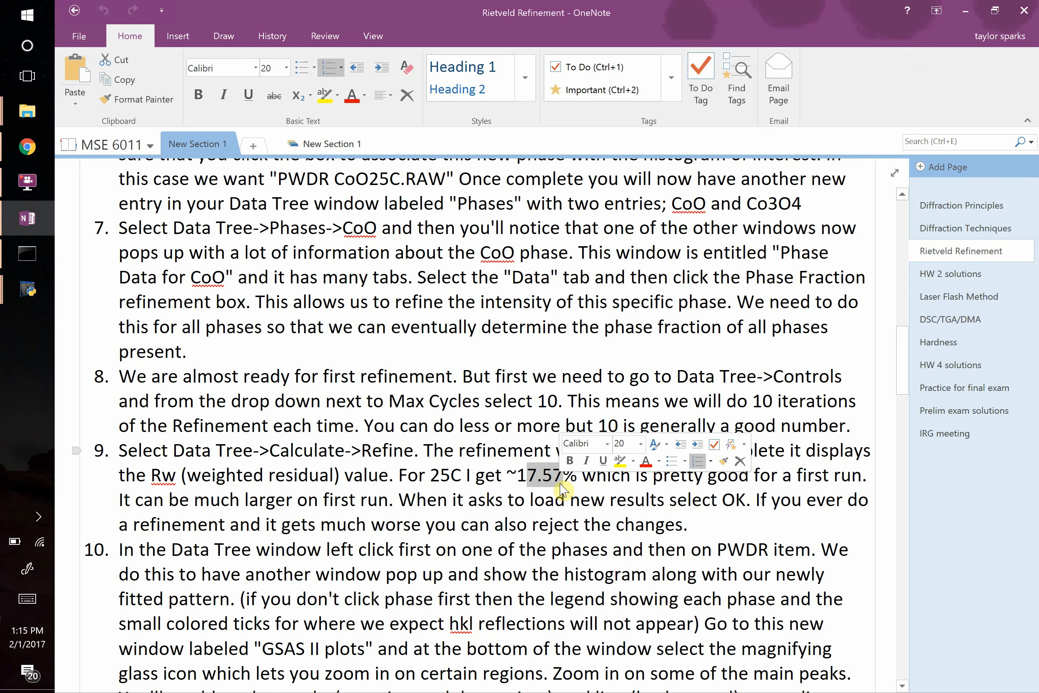
scroll(373, 508, down, 2)
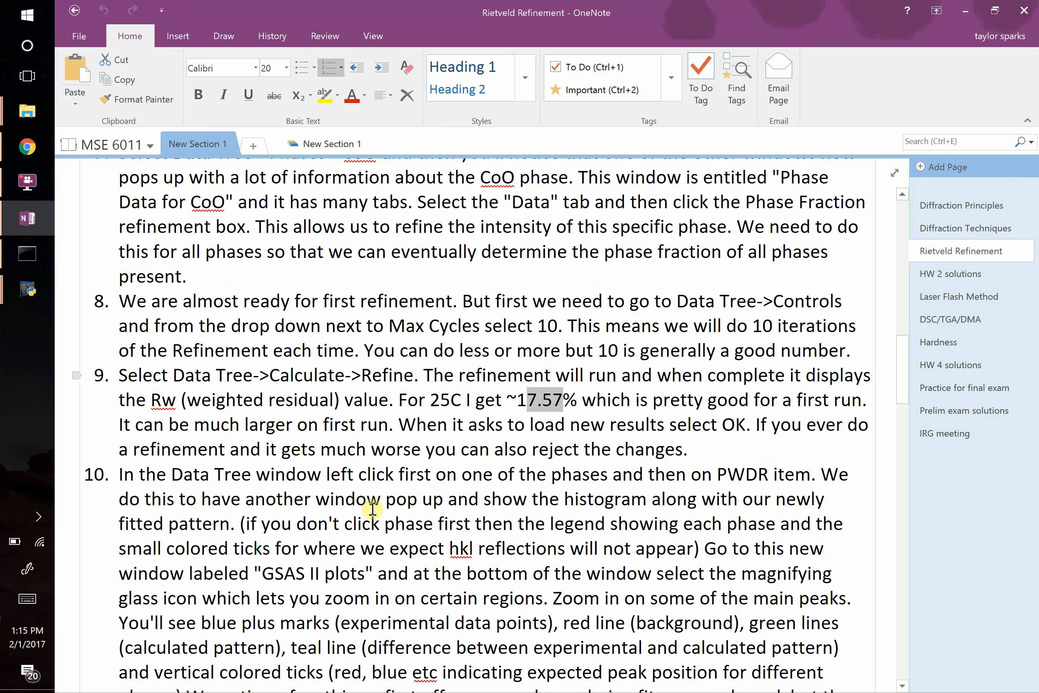
scroll(372, 509, down, 4)
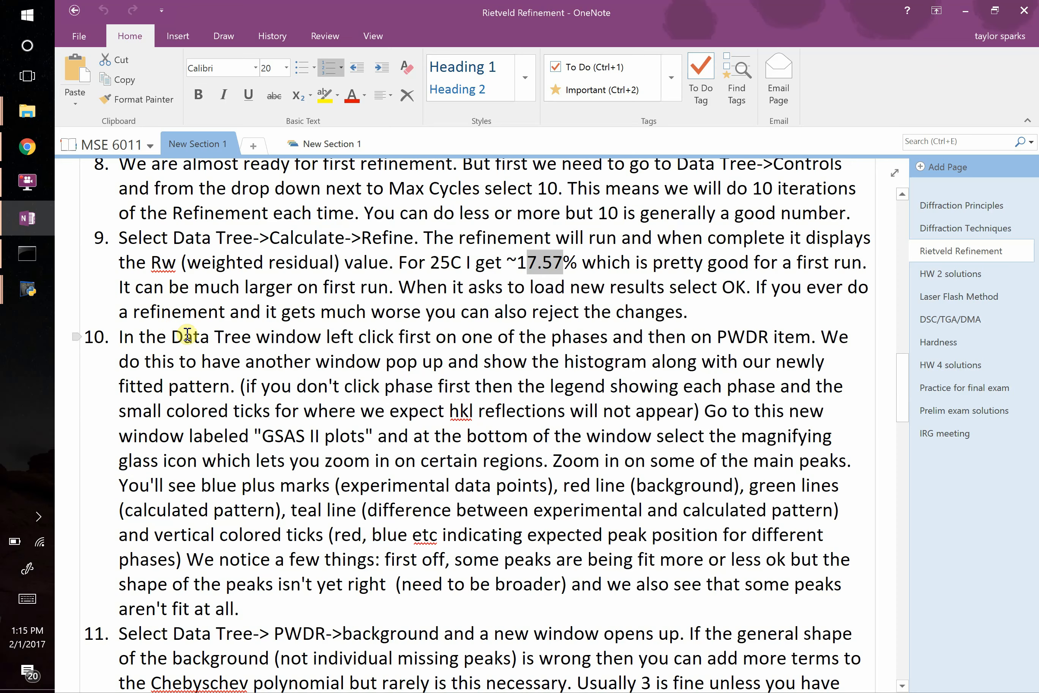
drag(187, 336, 549, 355)
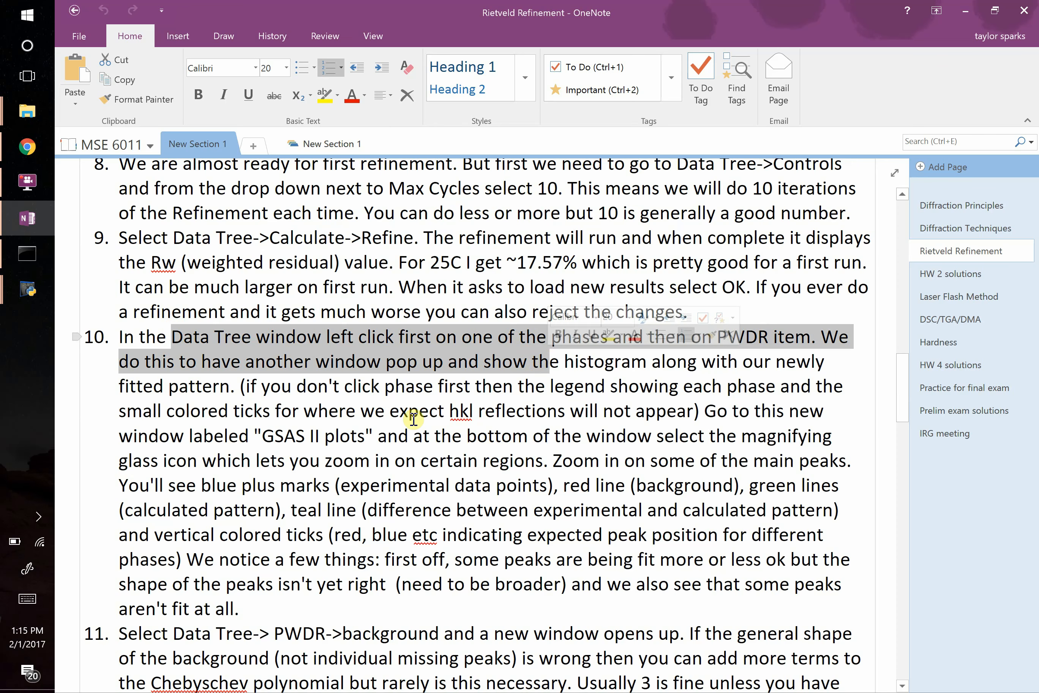
drag(338, 410, 380, 510)
scroll(387, 510, down, 4)
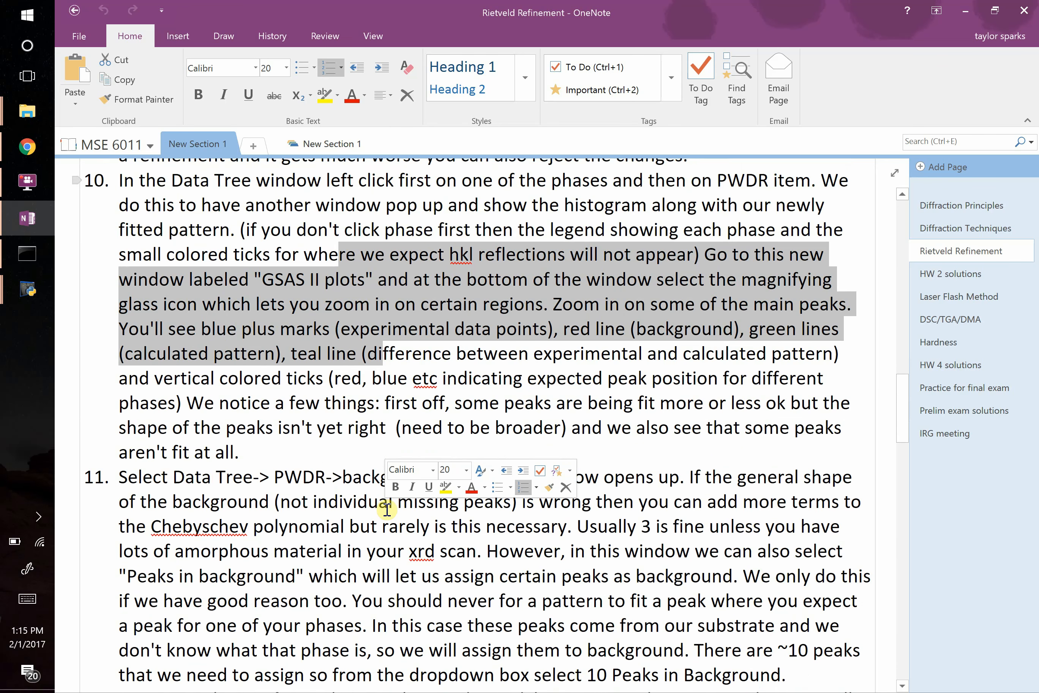
scroll(387, 509, down, 5)
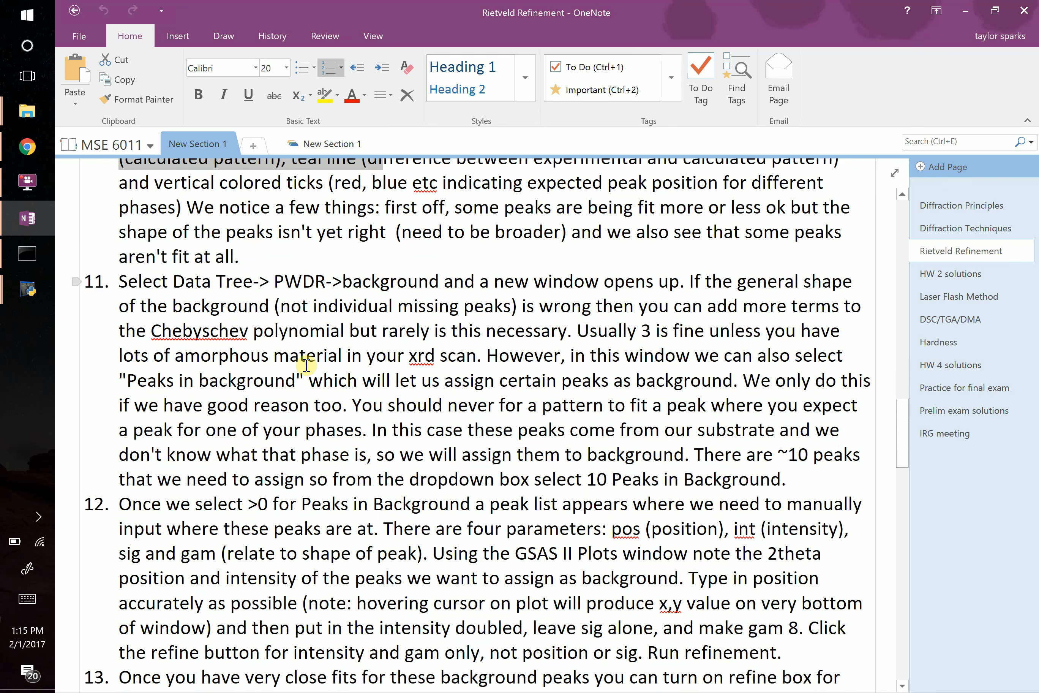
click(307, 366)
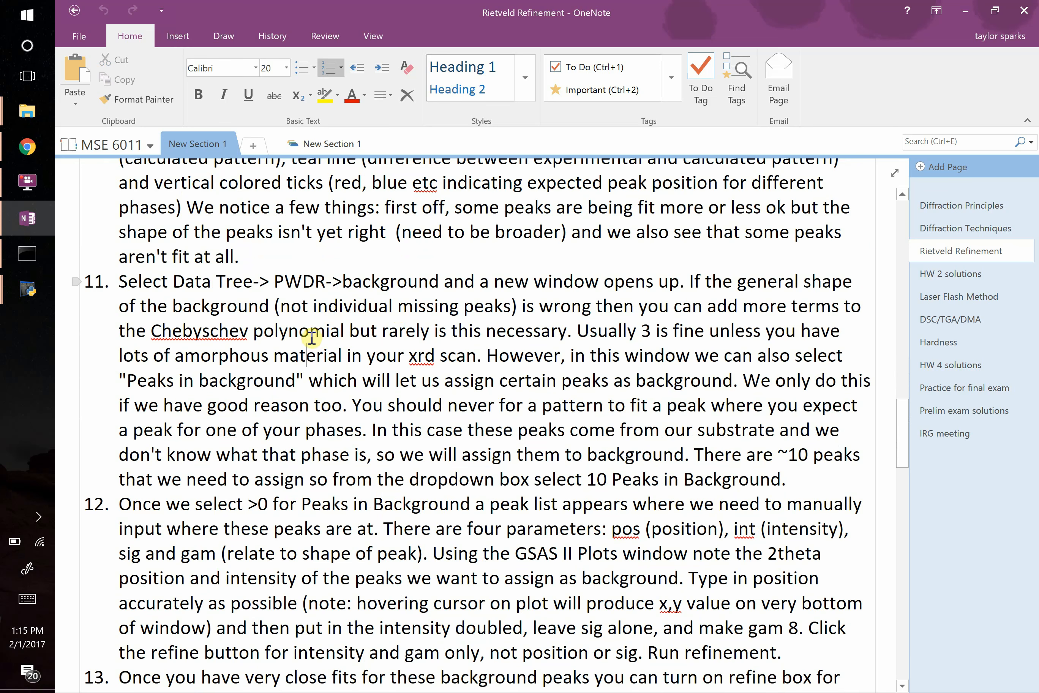
double_click(196, 331)
Return to GSAS-II, open the histogram's Background settings, and examine the available coefficient counts and background functions.
key(alt+Tab)
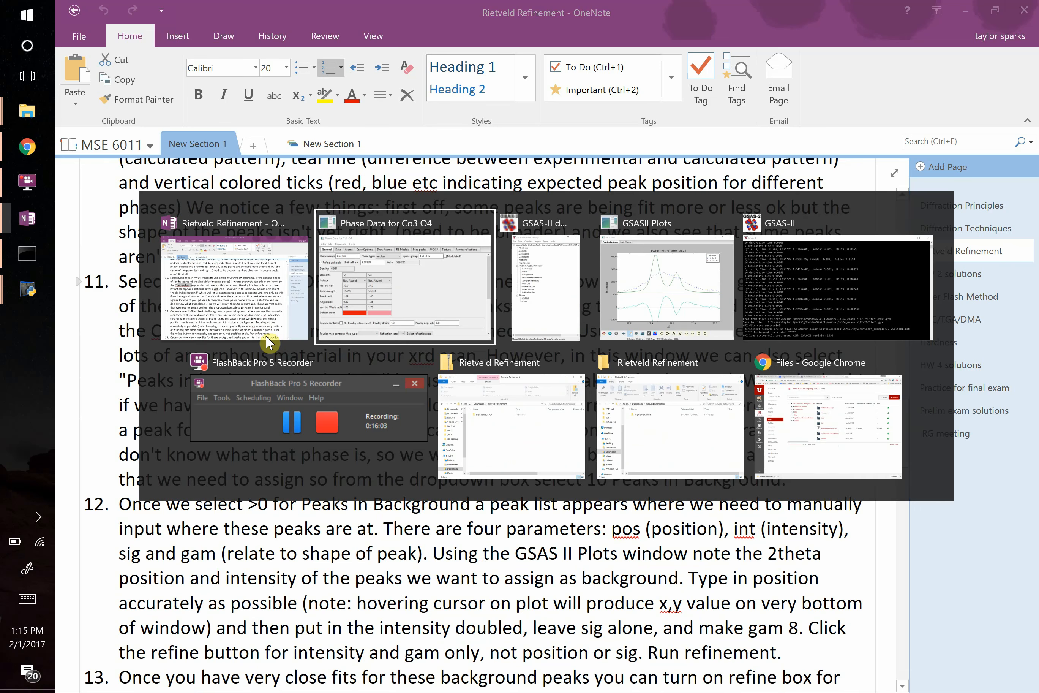
key(alt+Tab)
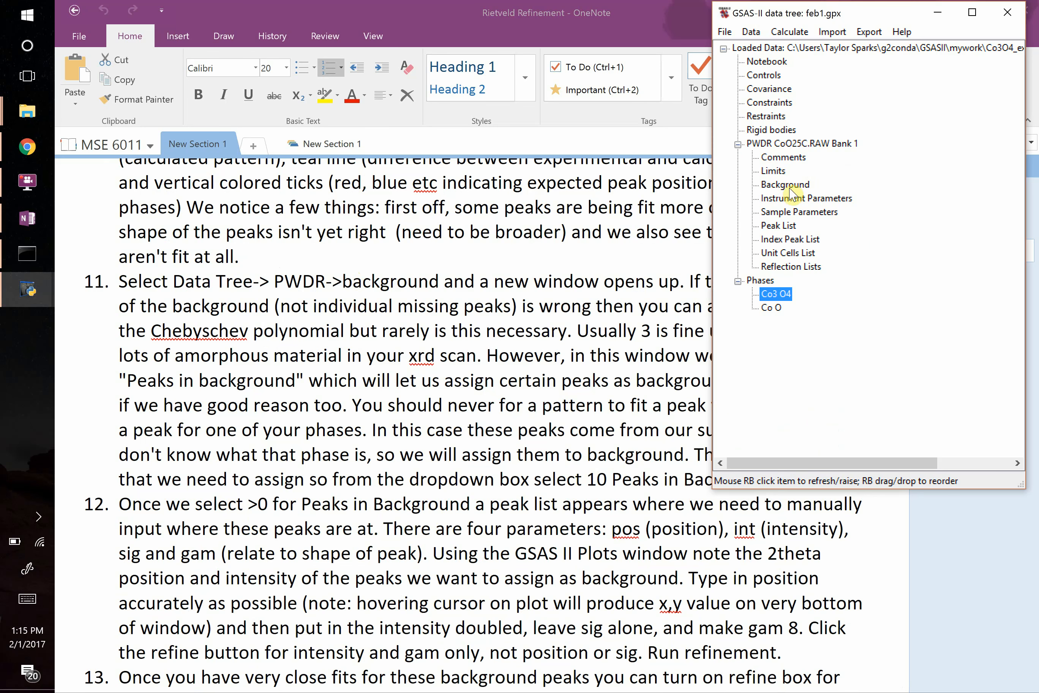
click(787, 185)
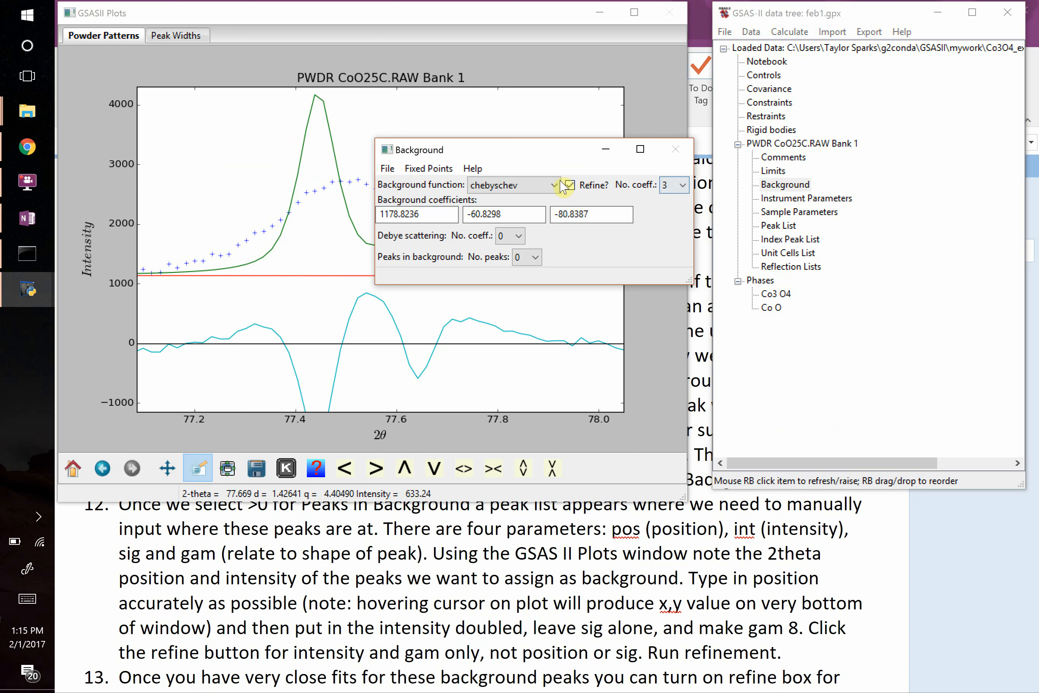
click(675, 186)
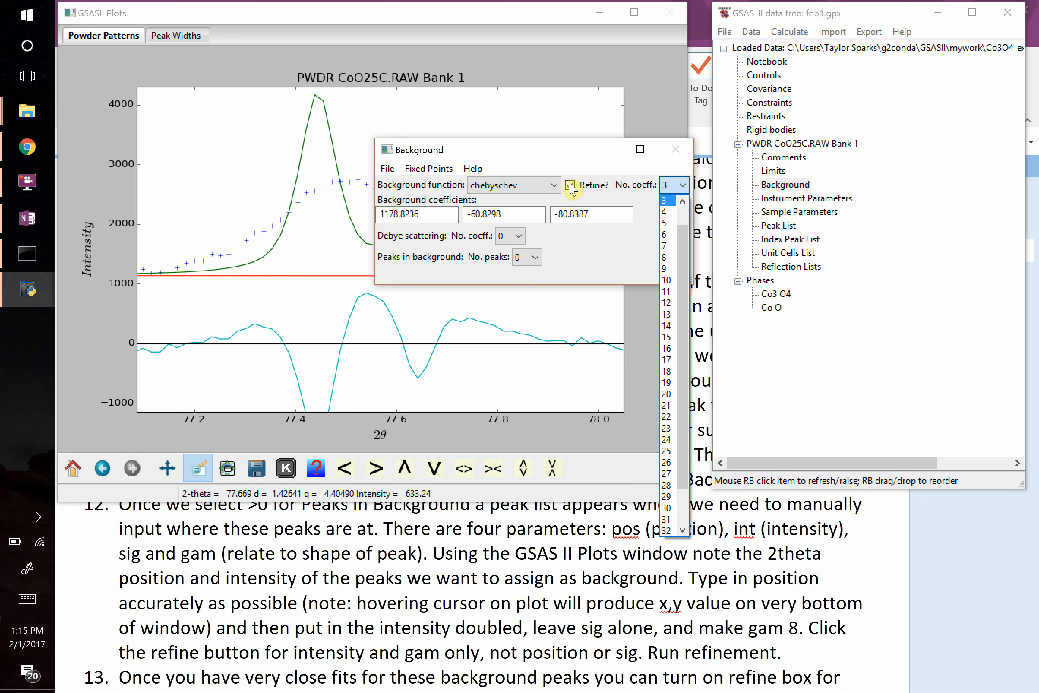
click(555, 185)
click(555, 187)
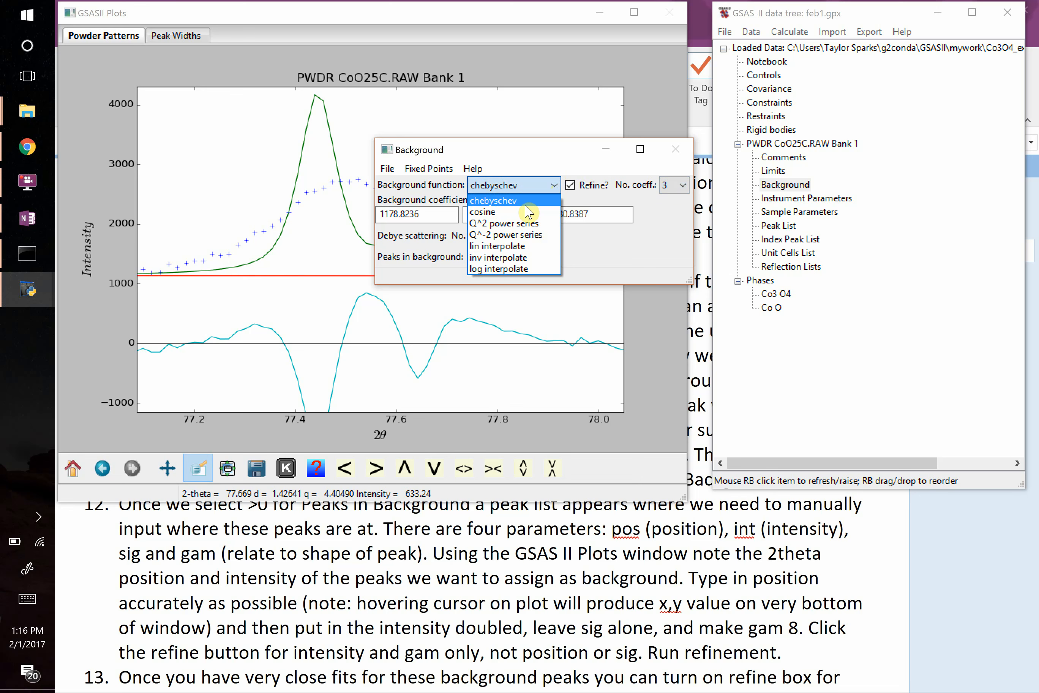
key(Escape)
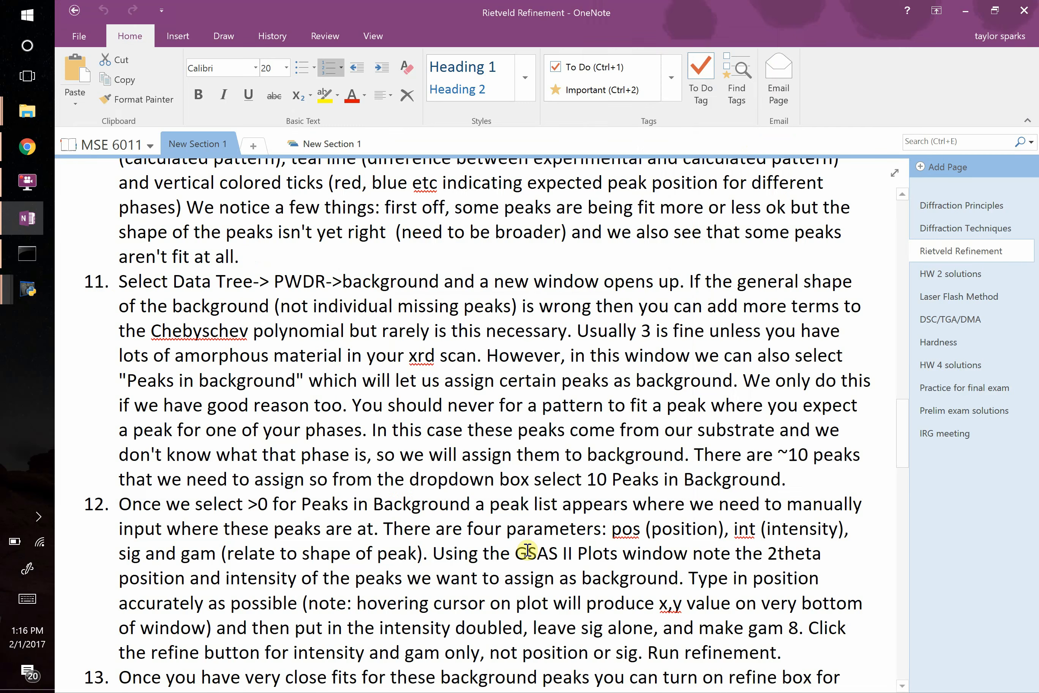
Switch to the OneNote notes and read the end of step 11 about assigning substrate peaks to the background.
click(529, 551)
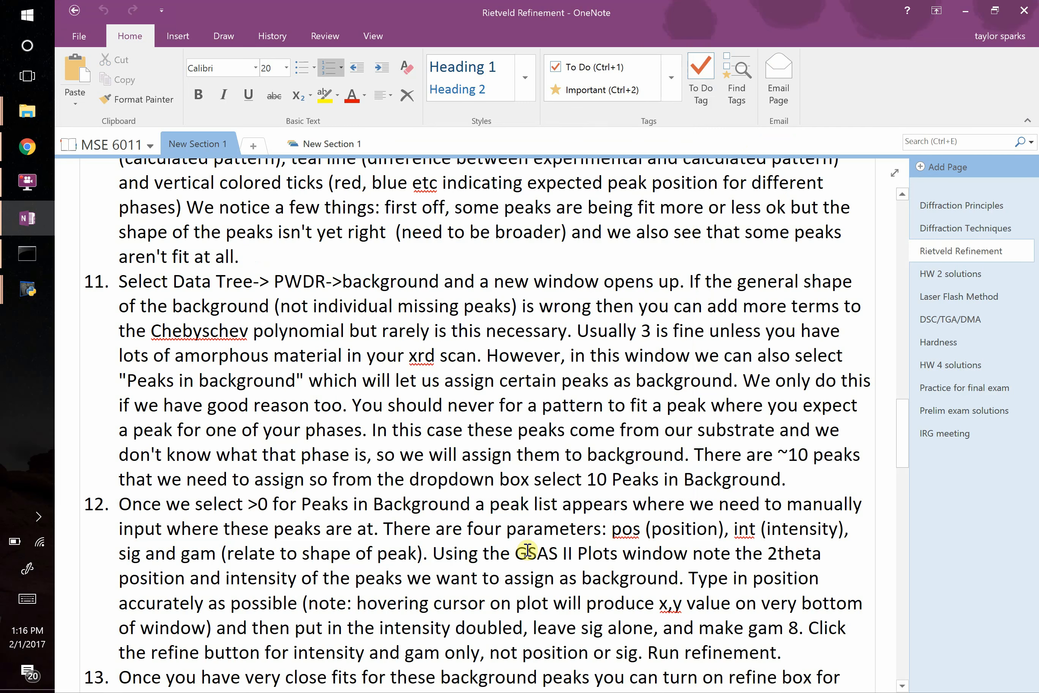
scroll(529, 551, down, 1)
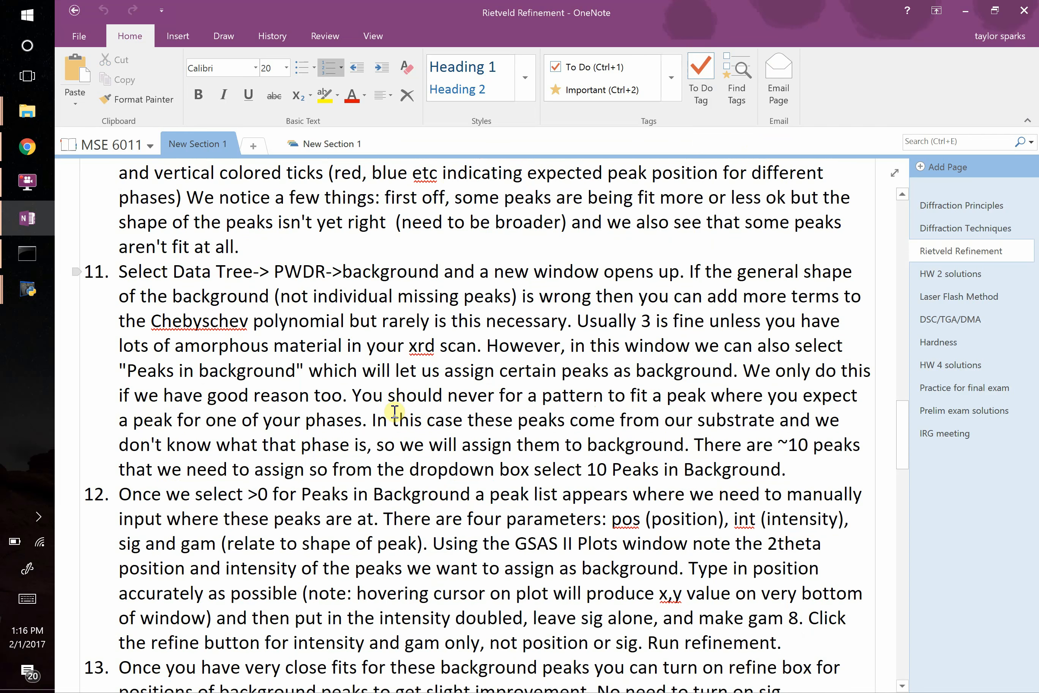
drag(353, 395, 800, 472)
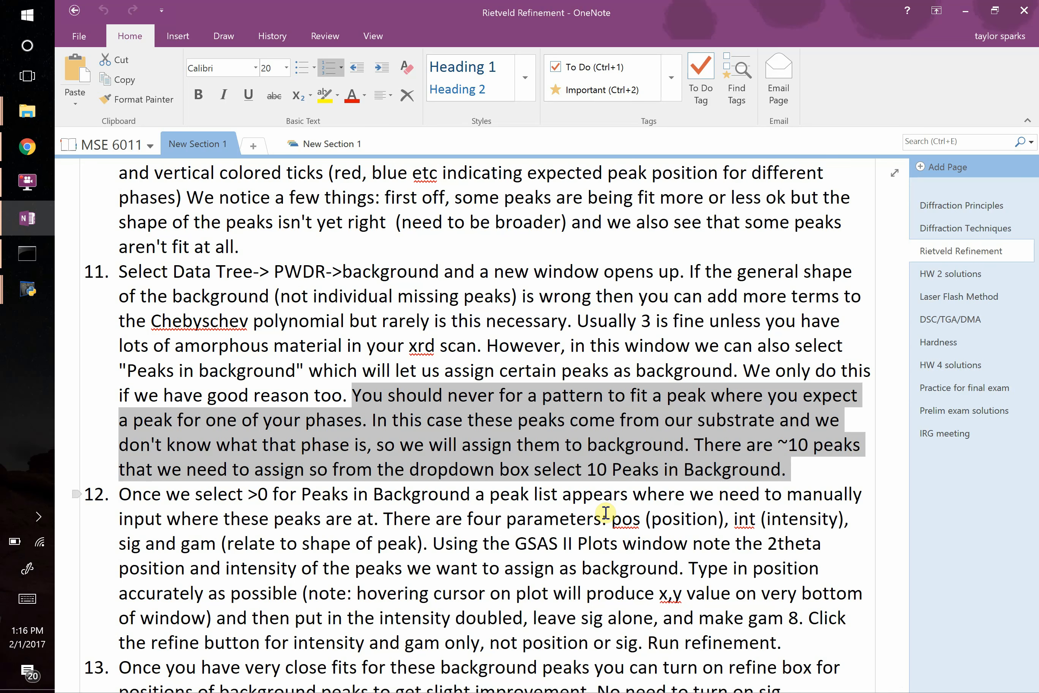
Switch back to the GSAS-II plot and reset the PWDR pattern to its full range.
key(alt+Tab)
key(alt+Tab)
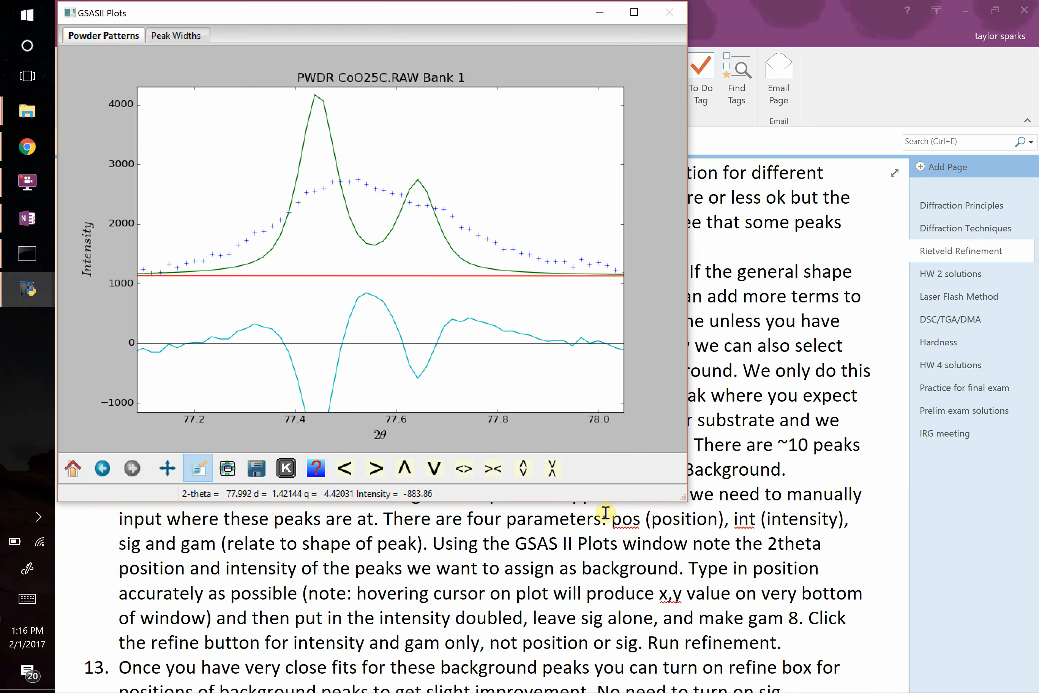
click(72, 468)
Try to add an excluded region to the histogram's limits near 30 degrees 2θ.
key(alt+Tab)
key(alt+Tab)
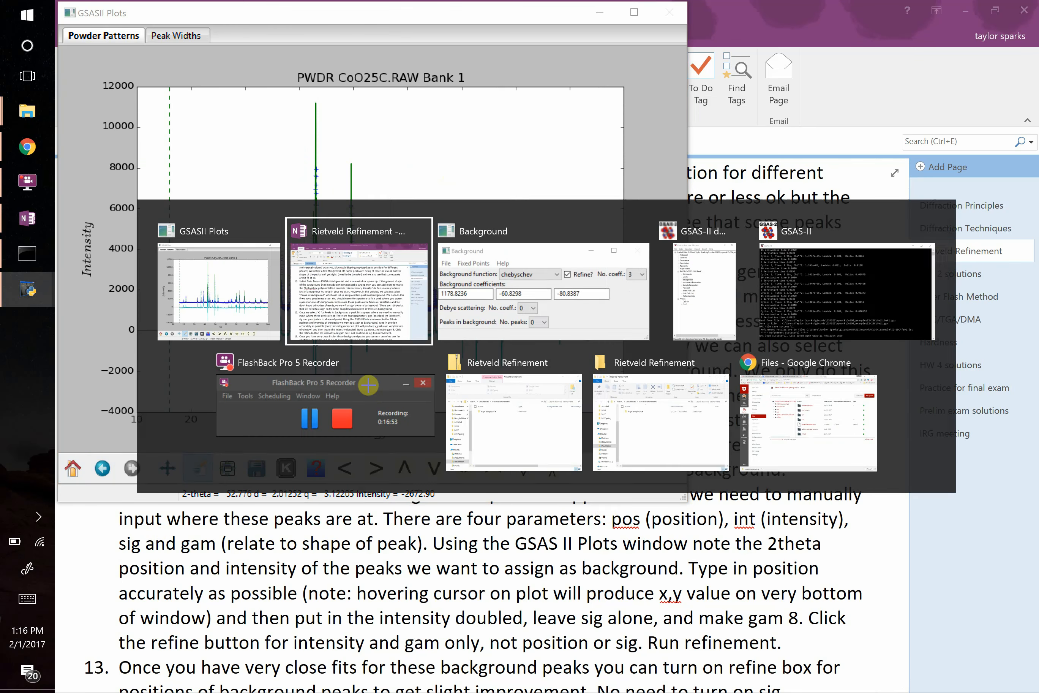
key(alt+Tab)
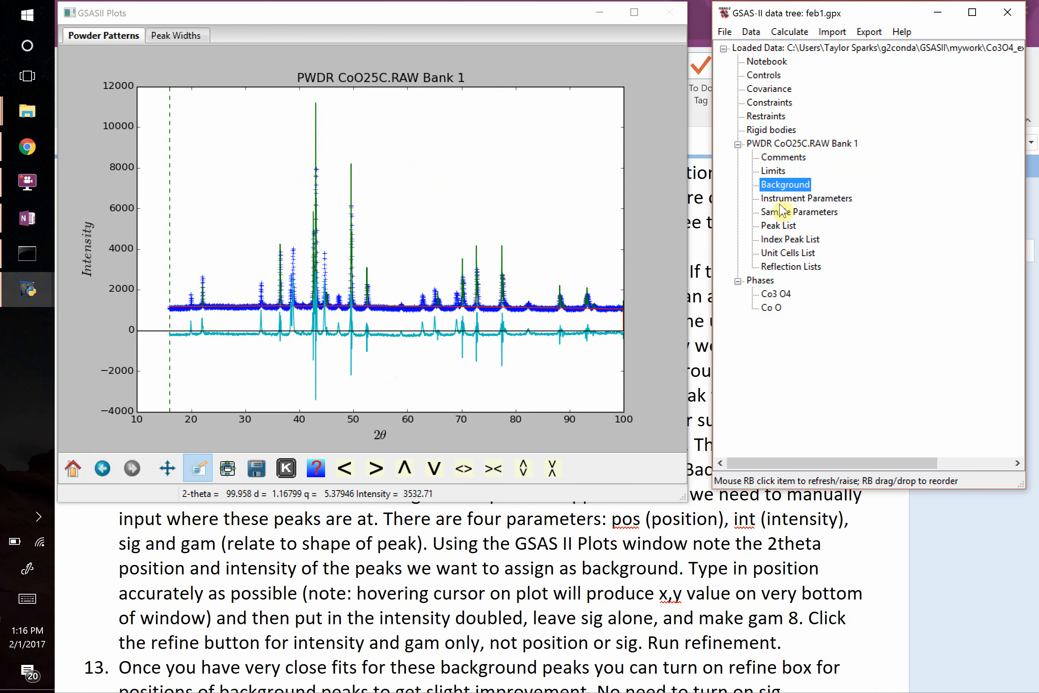
click(776, 172)
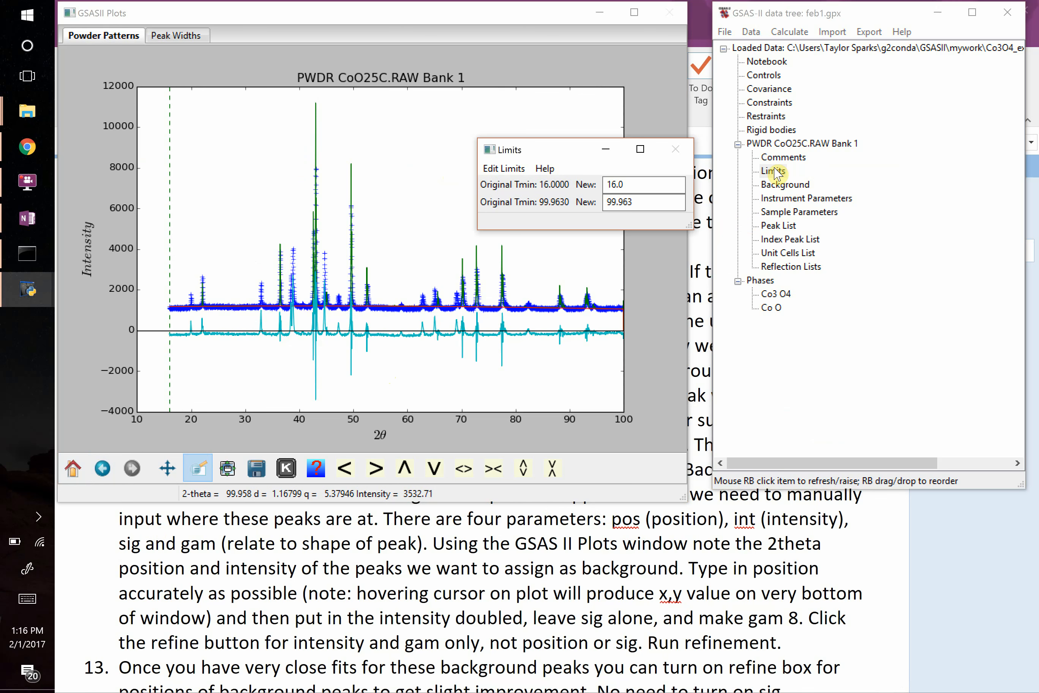
click(496, 169)
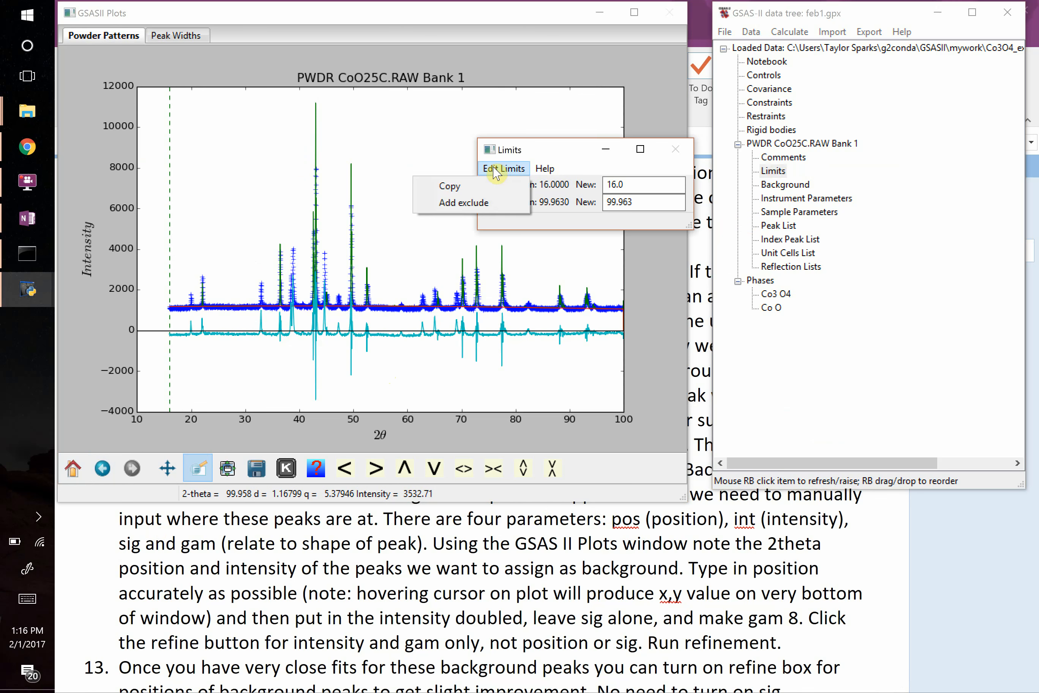
click(464, 203)
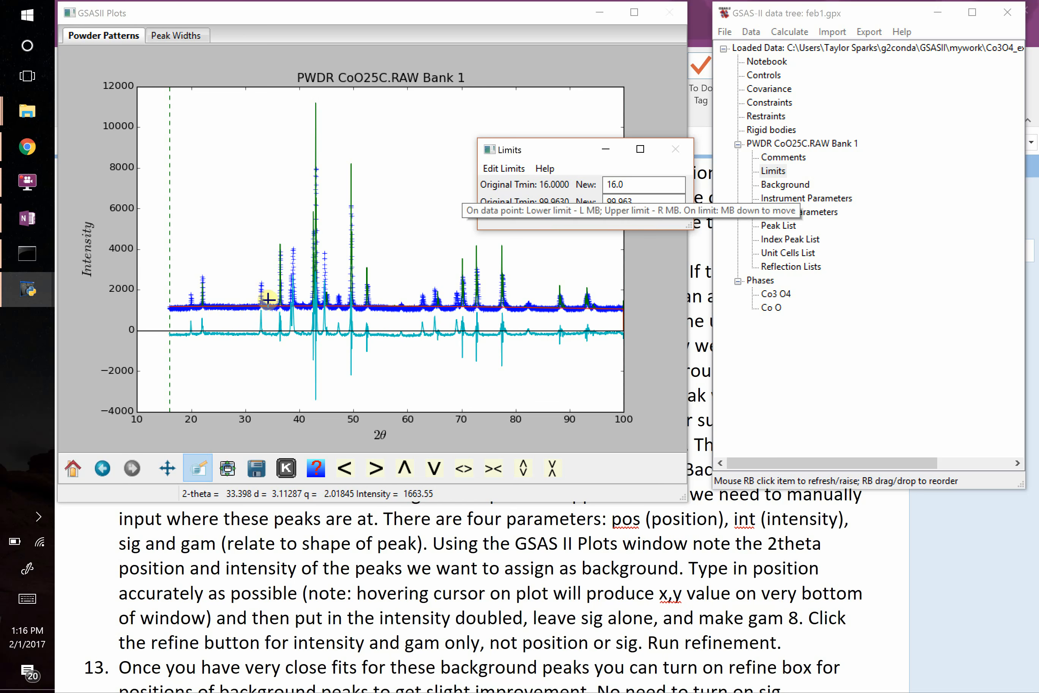
click(247, 309)
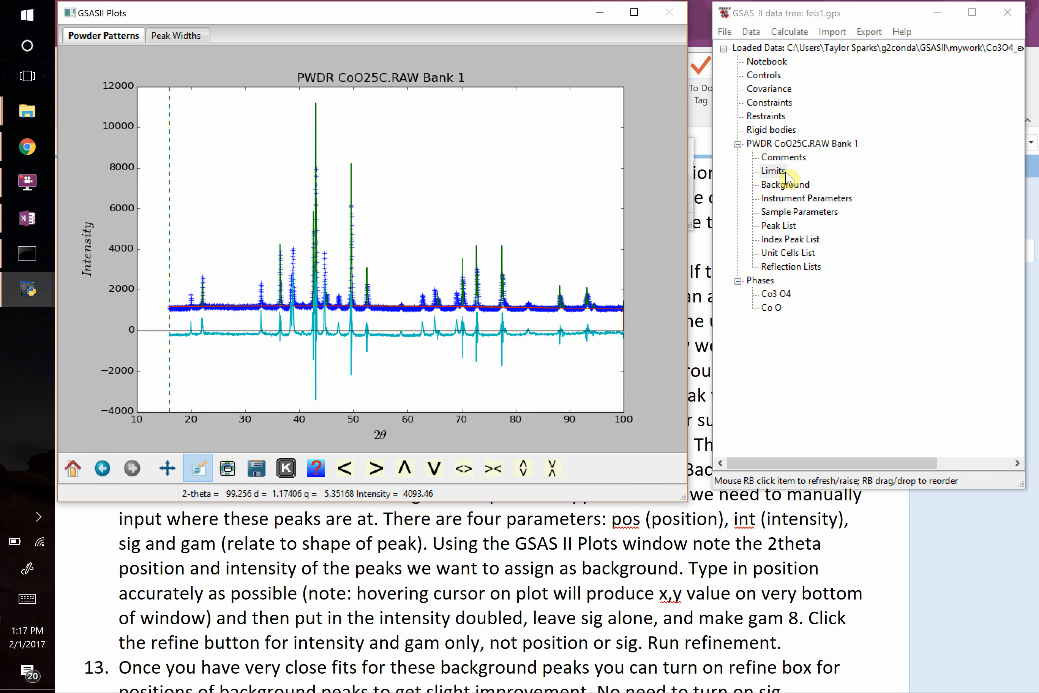
Examine the pattern between about 18 and 42 degrees 2θ, with the CoO25C.RAW histogram selected to show phase reflection markers.
key(alt+Tab)
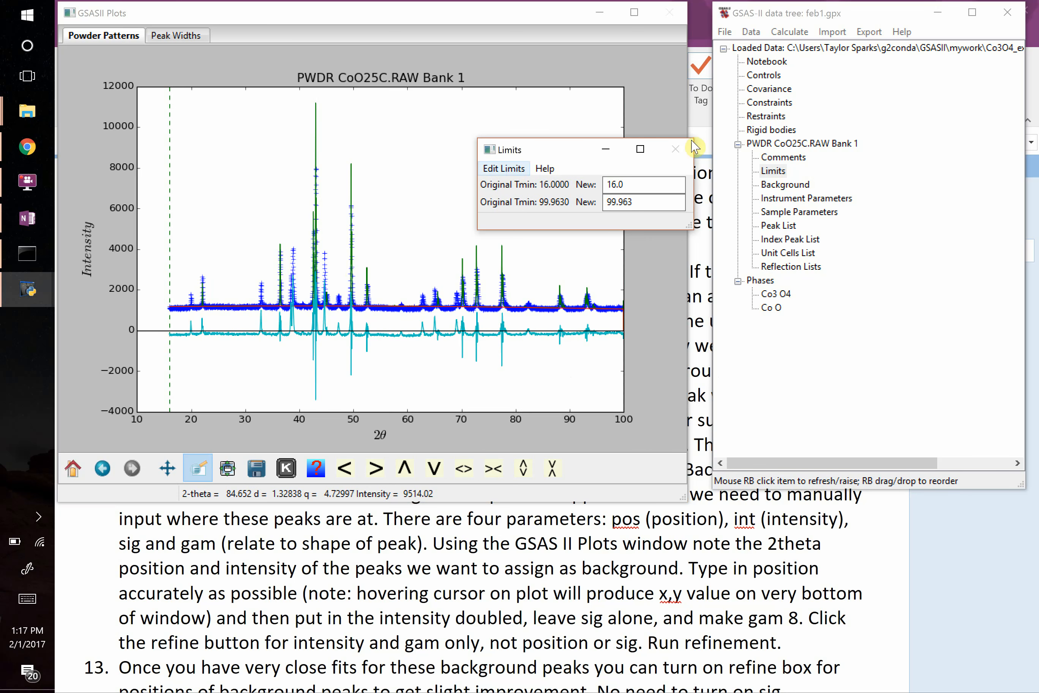
click(796, 186)
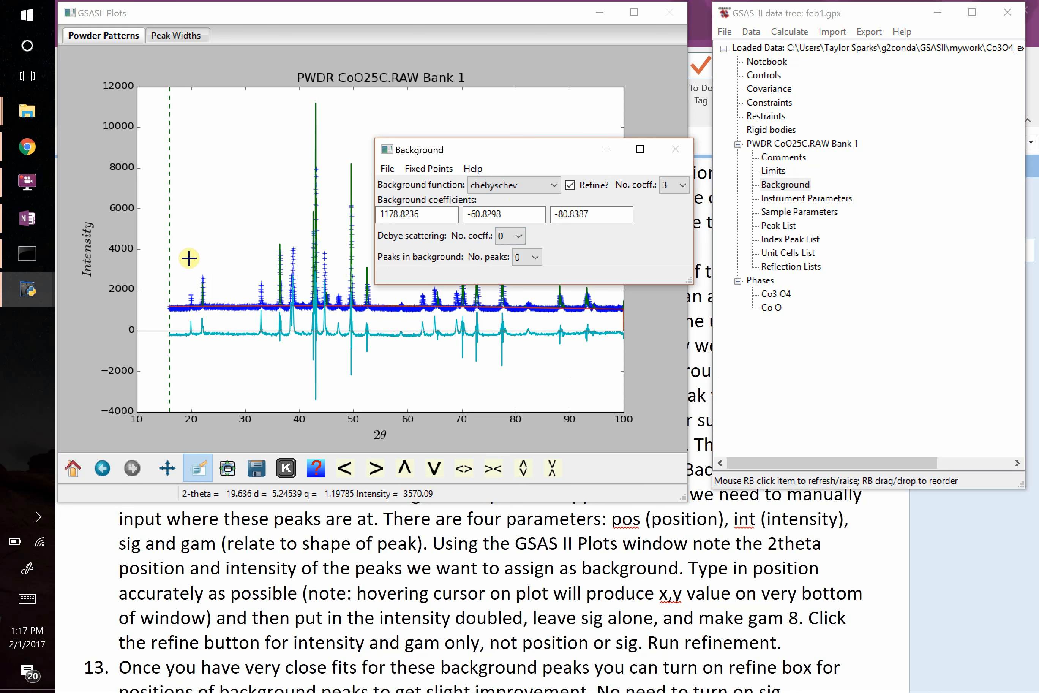
drag(181, 237, 311, 357)
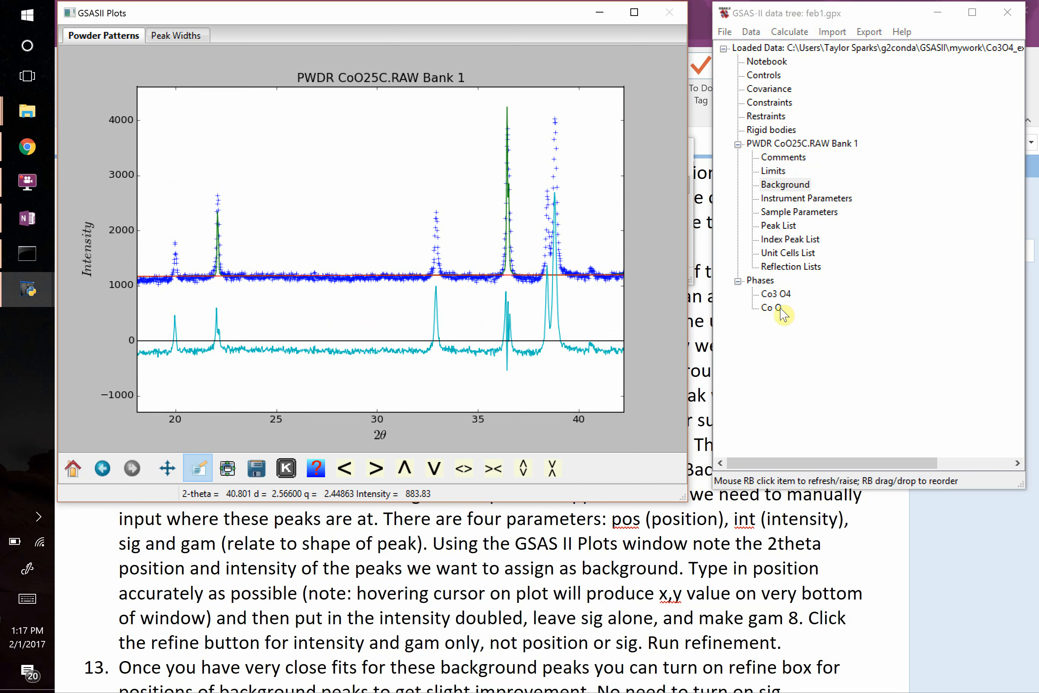
click(788, 296)
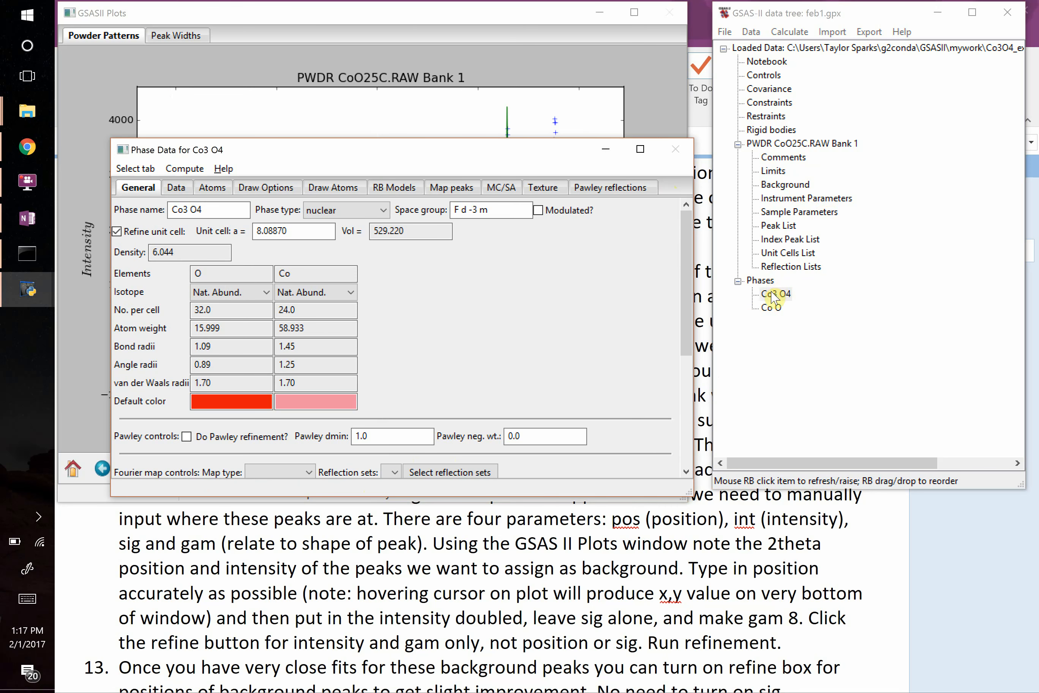
click(777, 295)
click(802, 146)
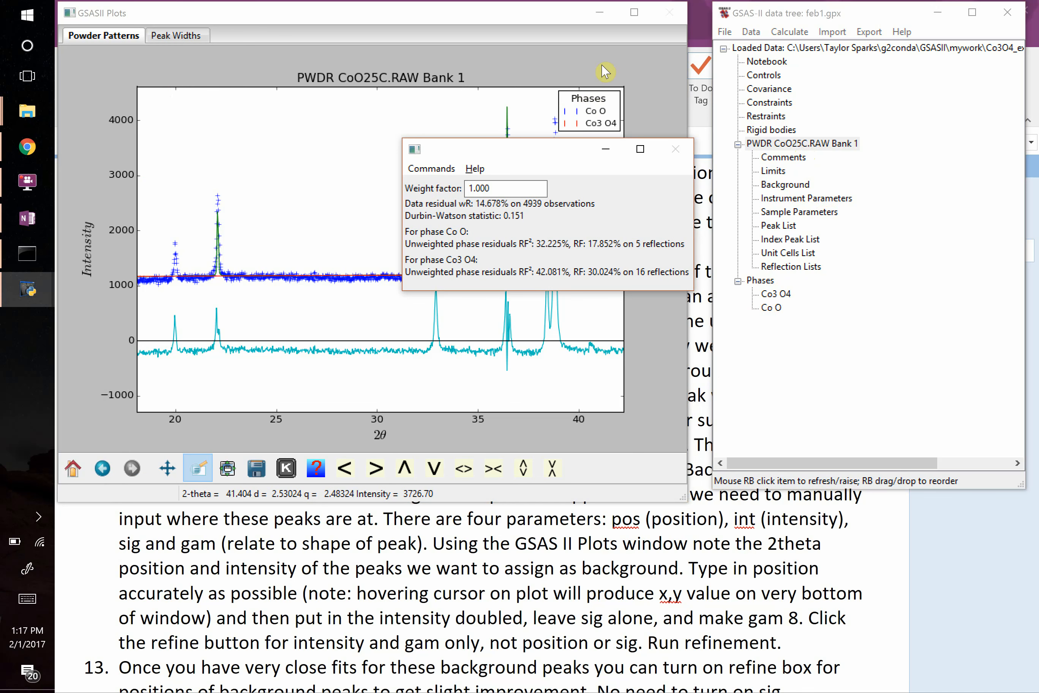
click(295, 192)
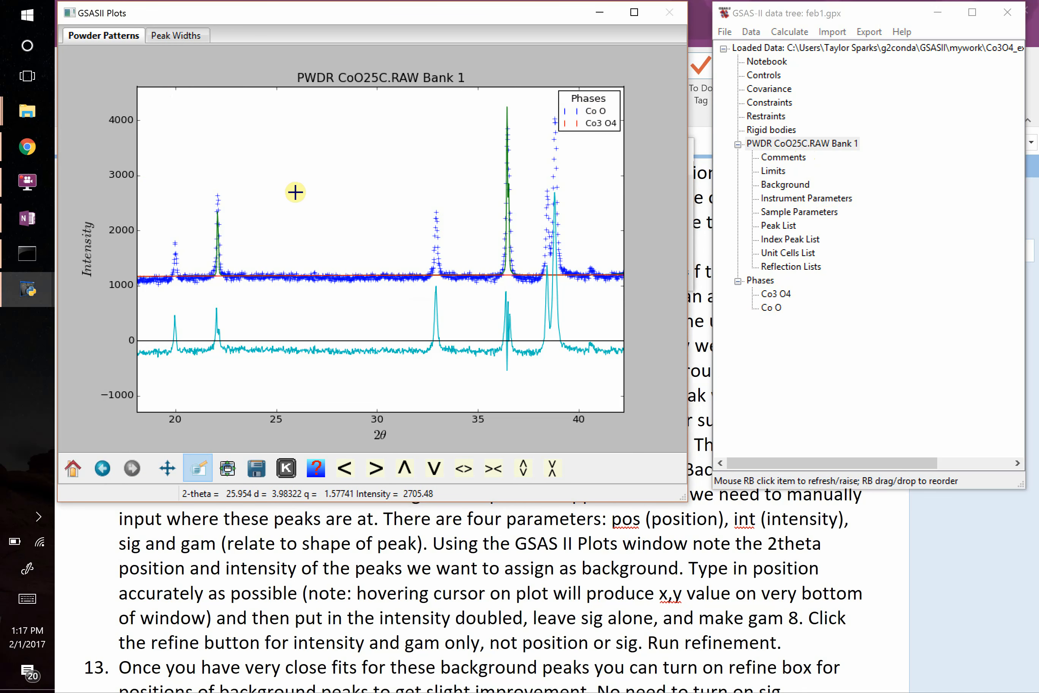
Locate the unindexed peak near 20 degrees 2θ and examine its position and intensity up close.
click(73, 468)
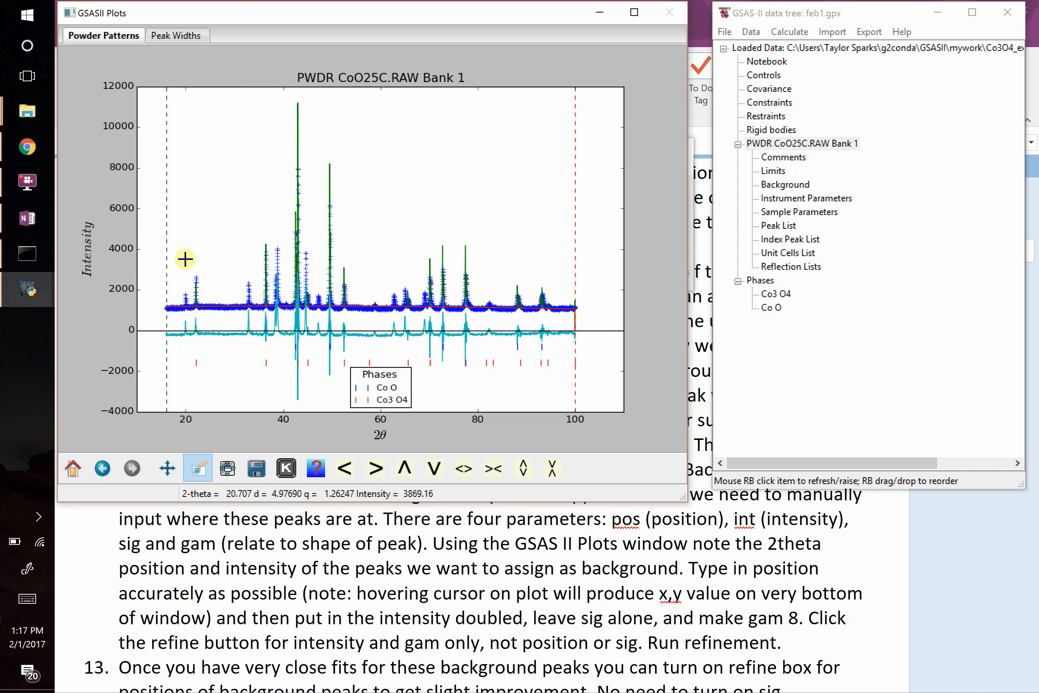
drag(171, 239, 288, 379)
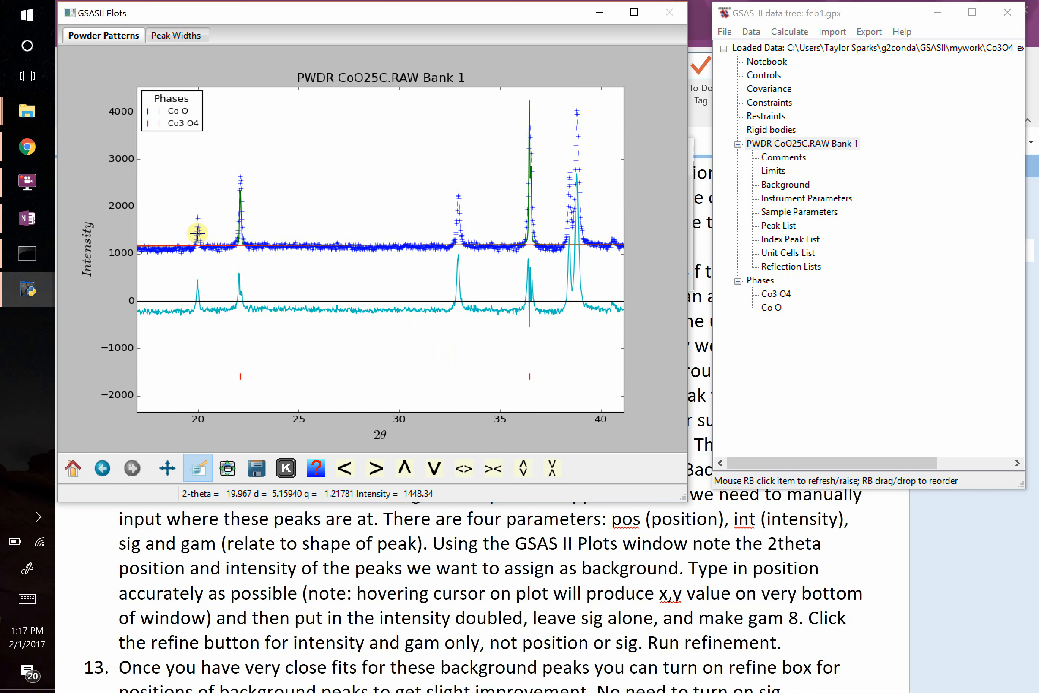
drag(170, 164, 240, 356)
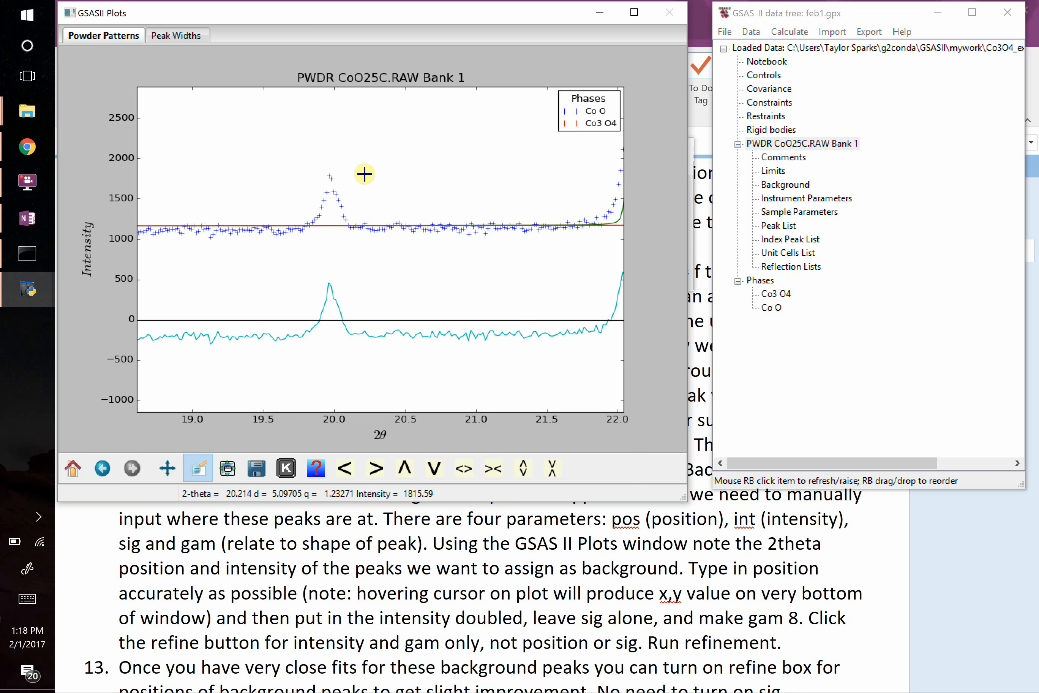
Open the histogram's Background settings, move them clear of the plot, and set the number of background peaks to 1.
key(alt+Tab)
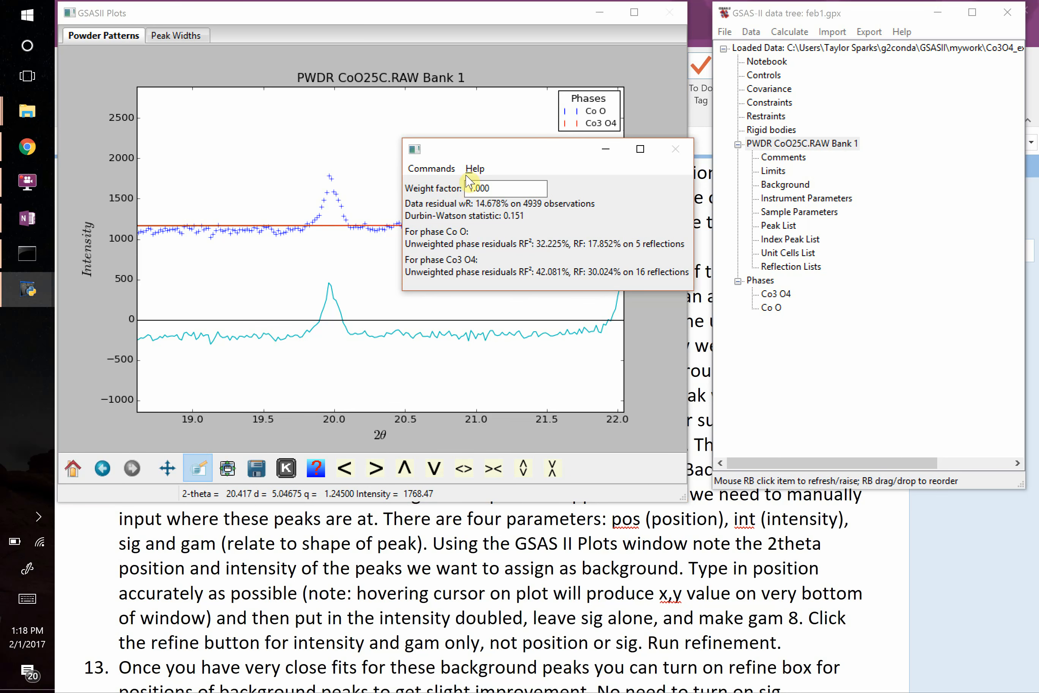
click(778, 190)
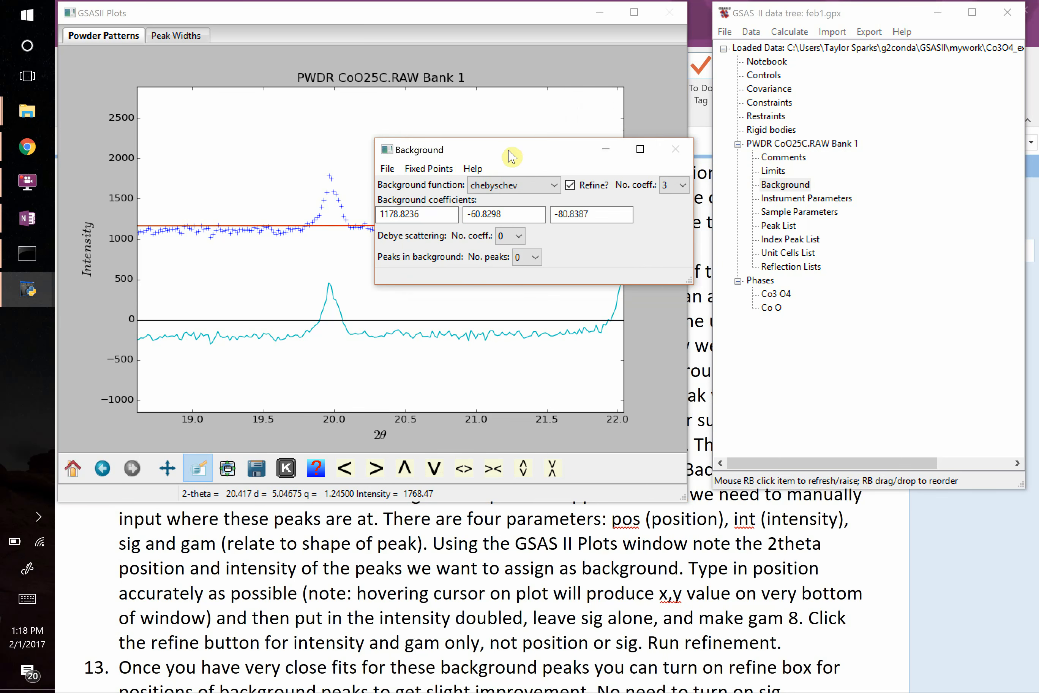
drag(501, 149, 854, 114)
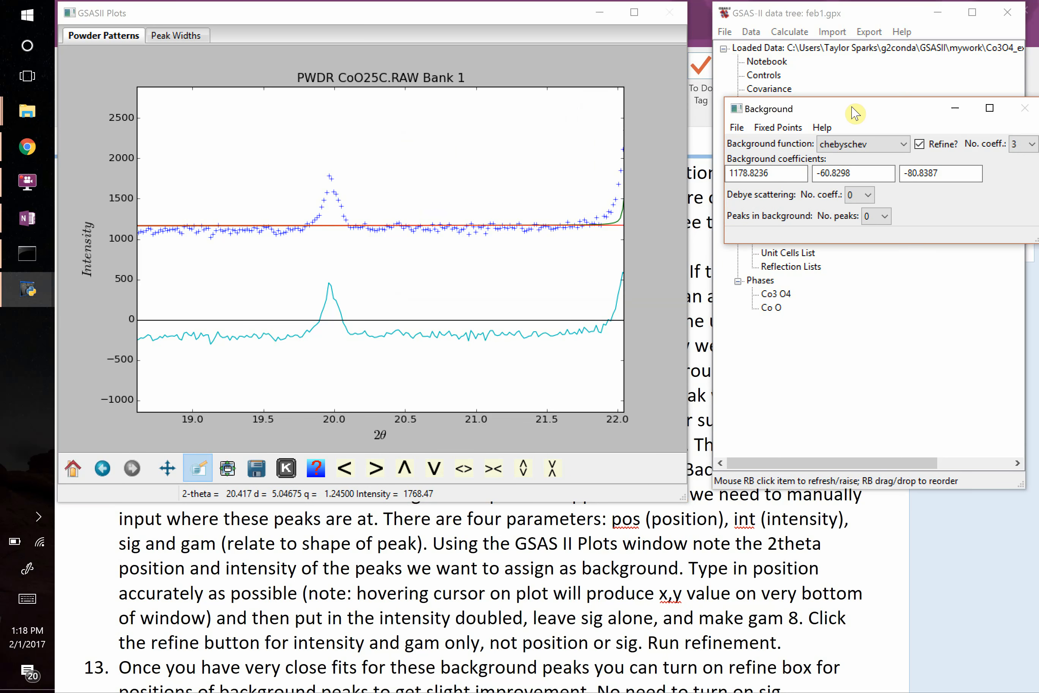
click(884, 218)
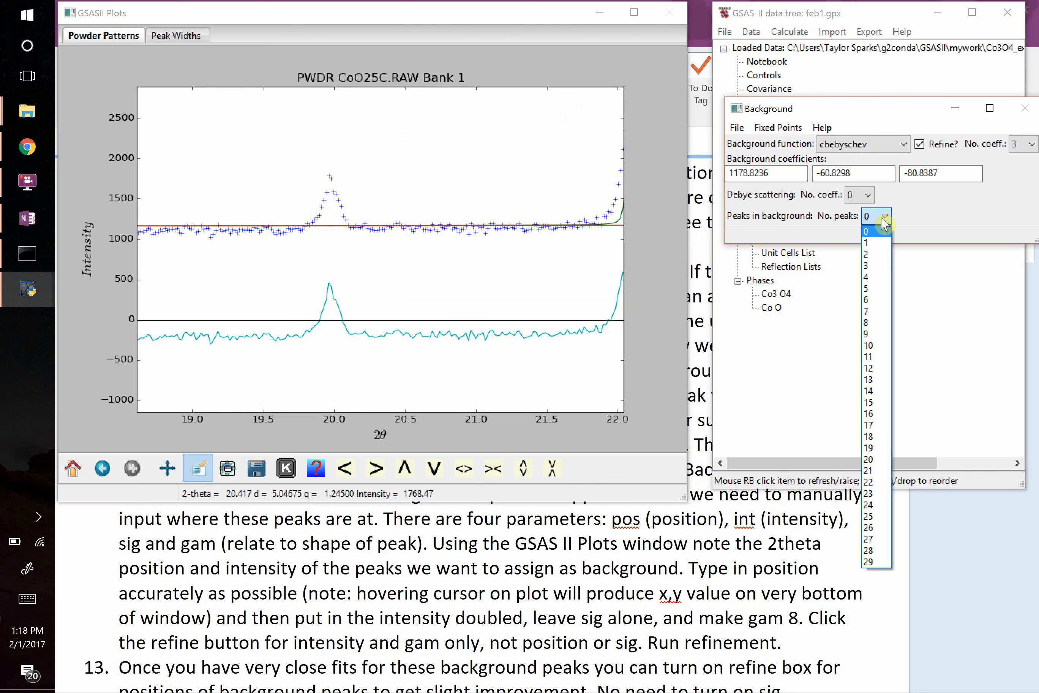
click(867, 243)
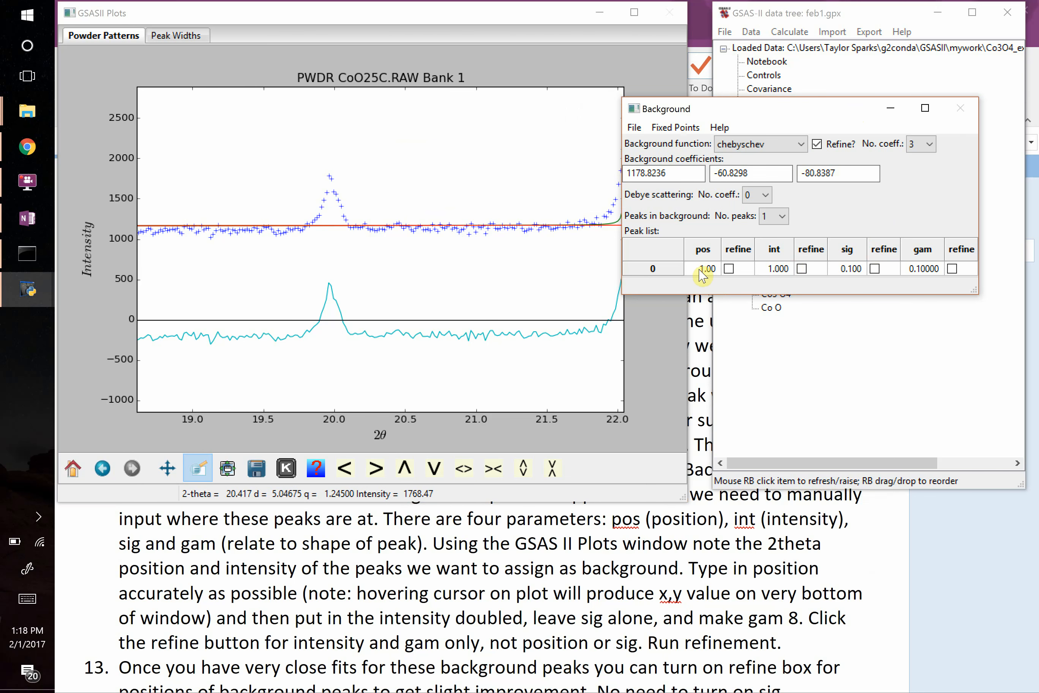
Set the first background peak's position to 19.98, intensity to 6000 and gam to 8.
click(700, 269)
click(701, 270)
text(19.98)
click(773, 271)
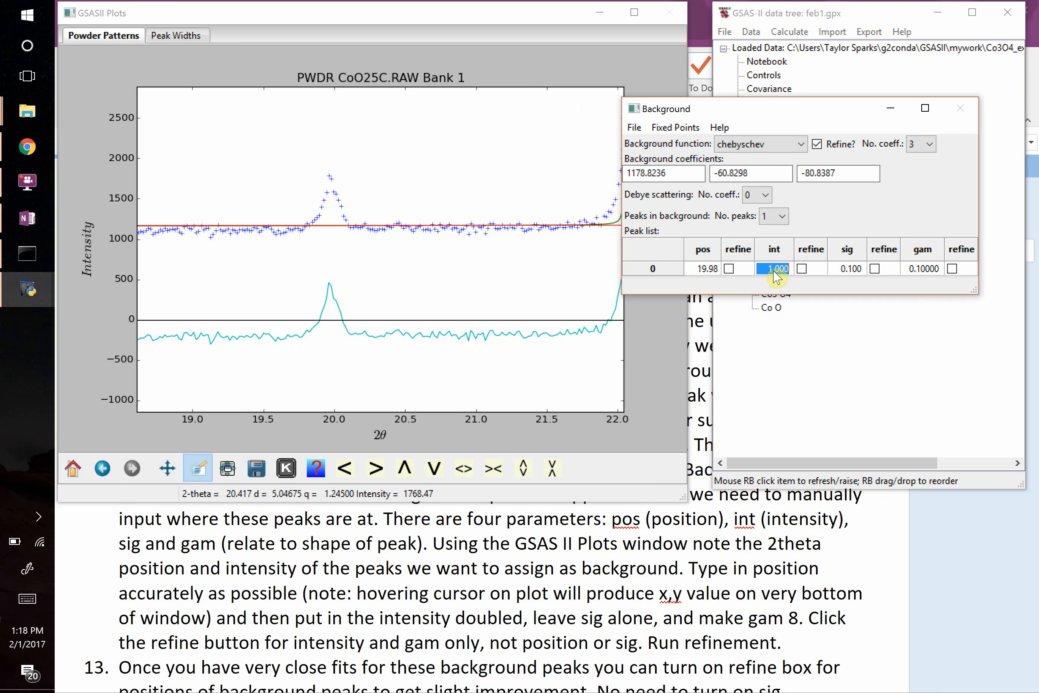
text(6)
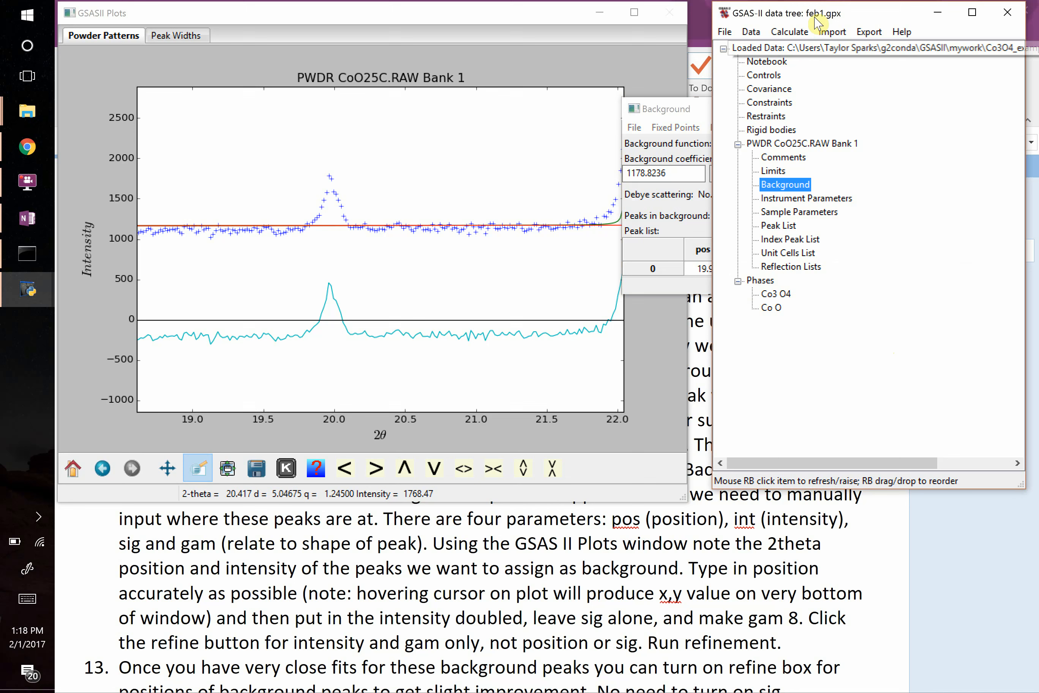
Run the refinement with the fixed background peak included and load the new result.
click(790, 31)
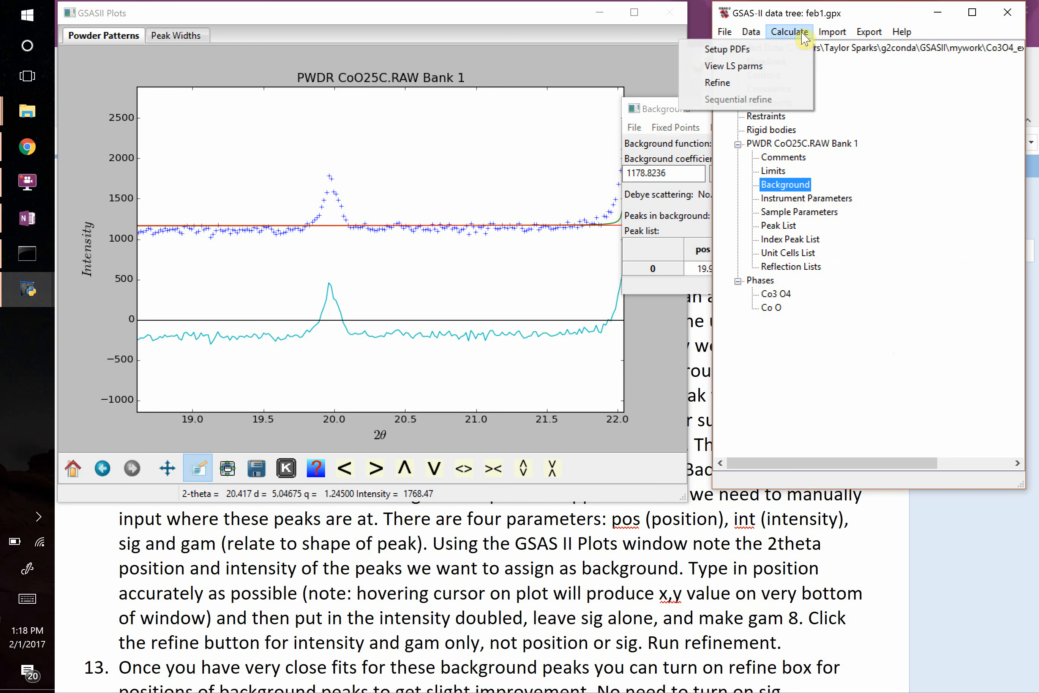
click(752, 85)
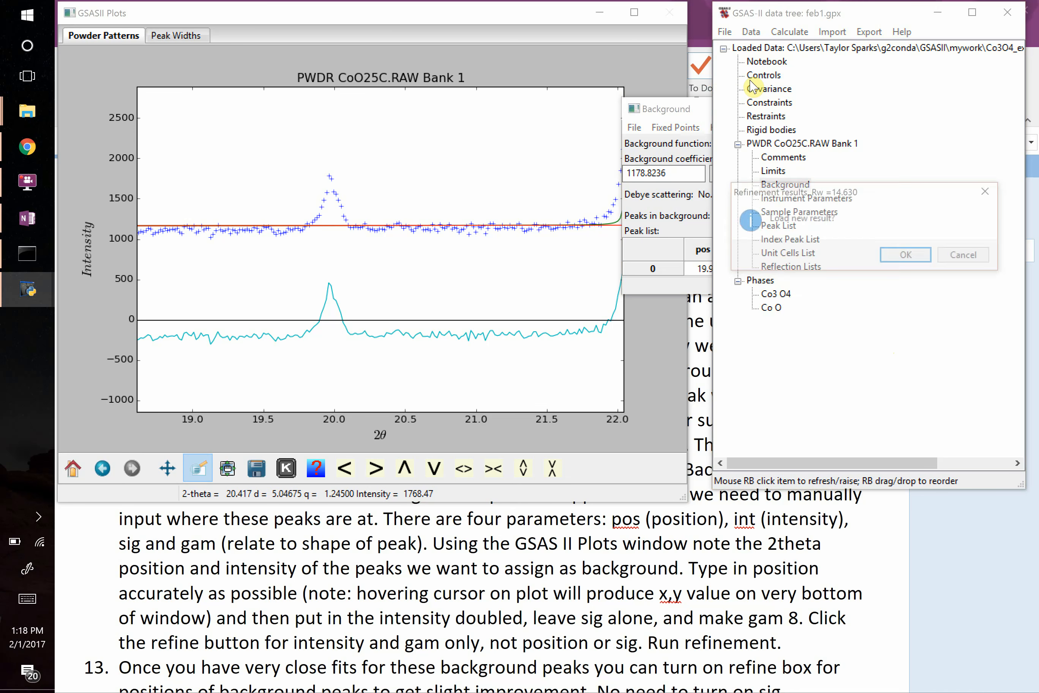
click(909, 256)
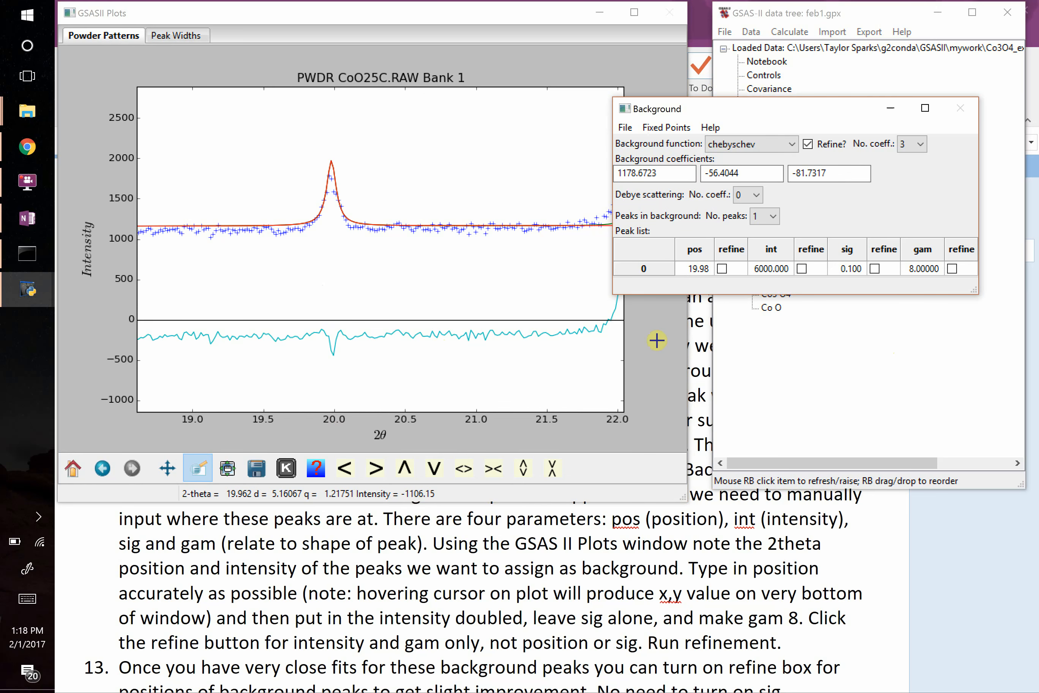
Check the histogram's residuals and compare the modelled background peak near 20 degrees with the measured data.
click(821, 351)
click(779, 295)
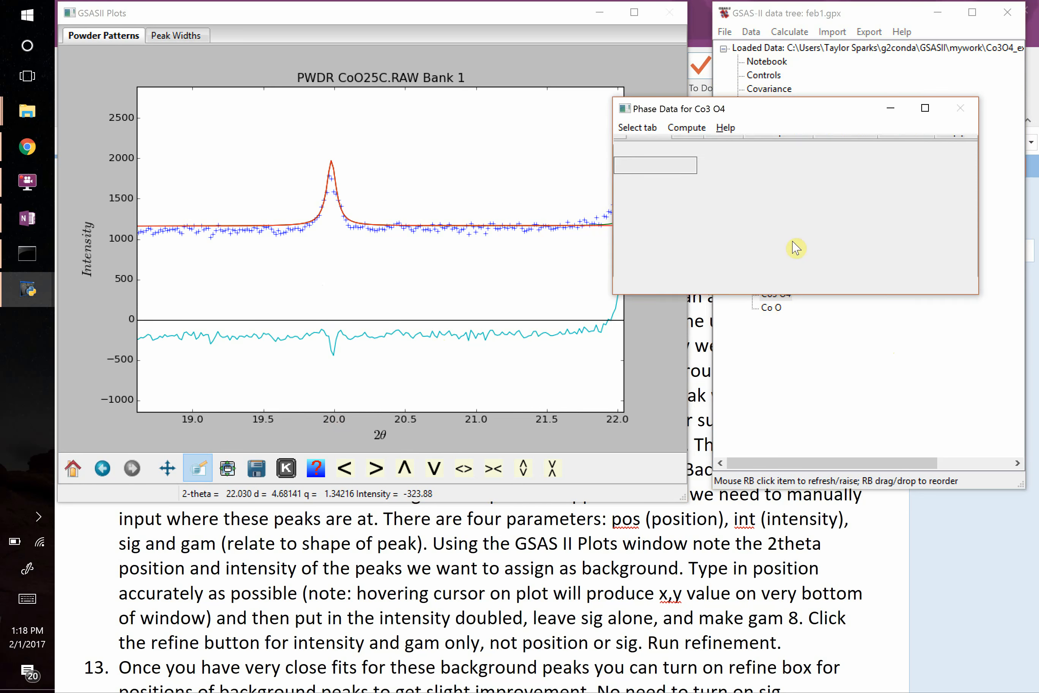
click(807, 144)
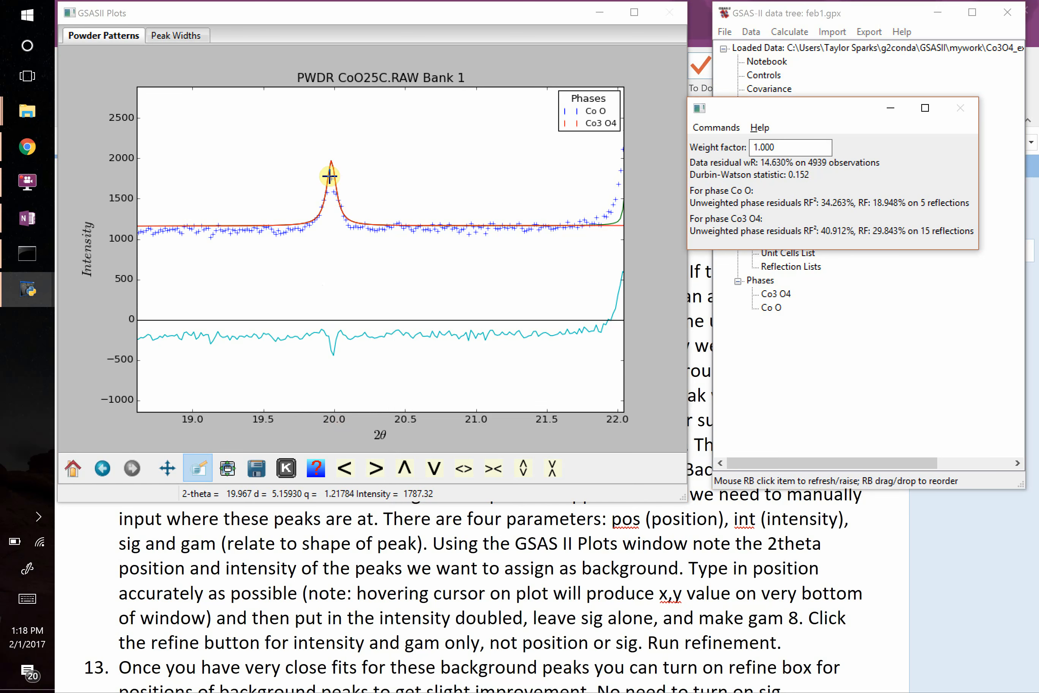
Bring the data tree forward and reopen the histogram's Background settings, keeping them clear of the plot.
key(alt+Tab)
key(alt+Tab)
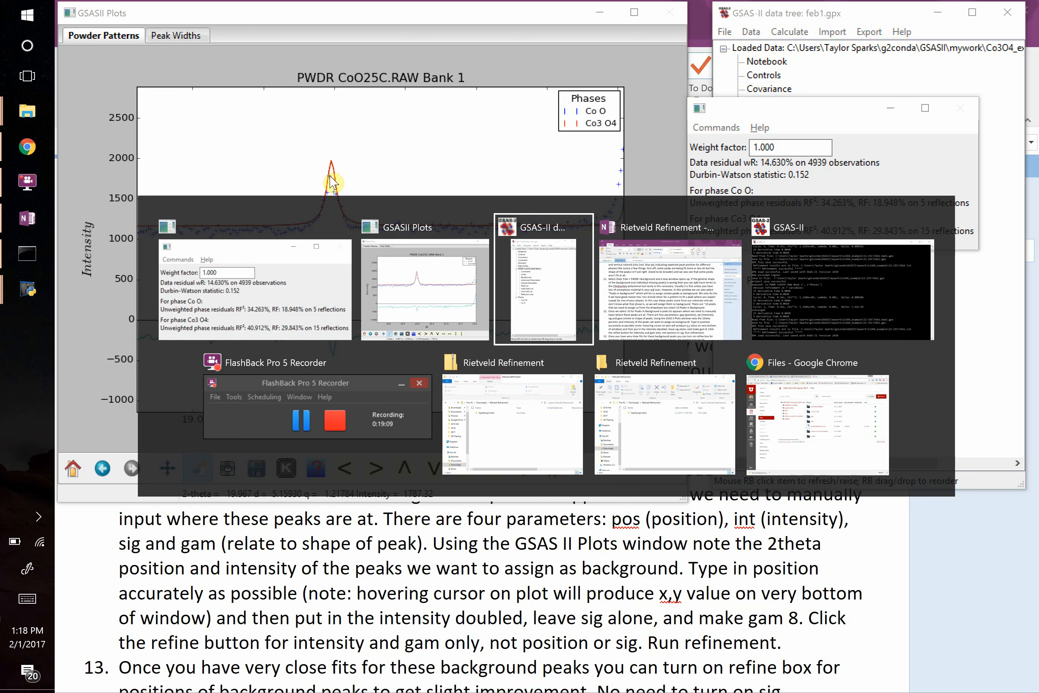
key(alt+Tab)
key(alt+Tab)
key(alt+Tab)
key(alt+Tab)
key(alt+Tab)
key(alt+Tab)
key(alt+Tab)
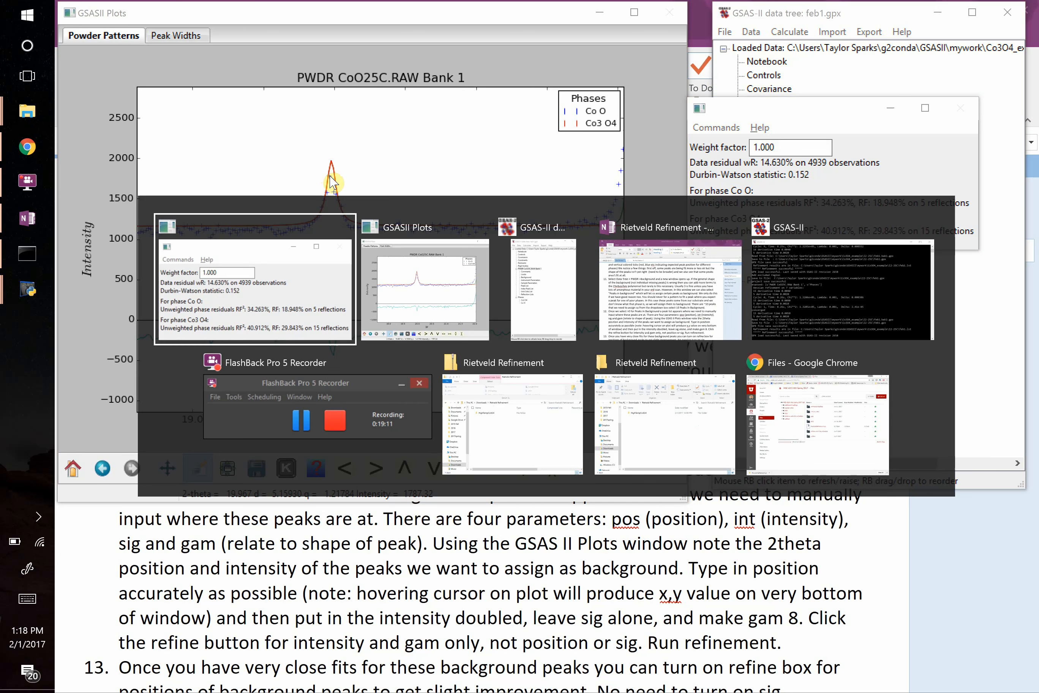
key(alt+Tab)
key(alt+Tab)
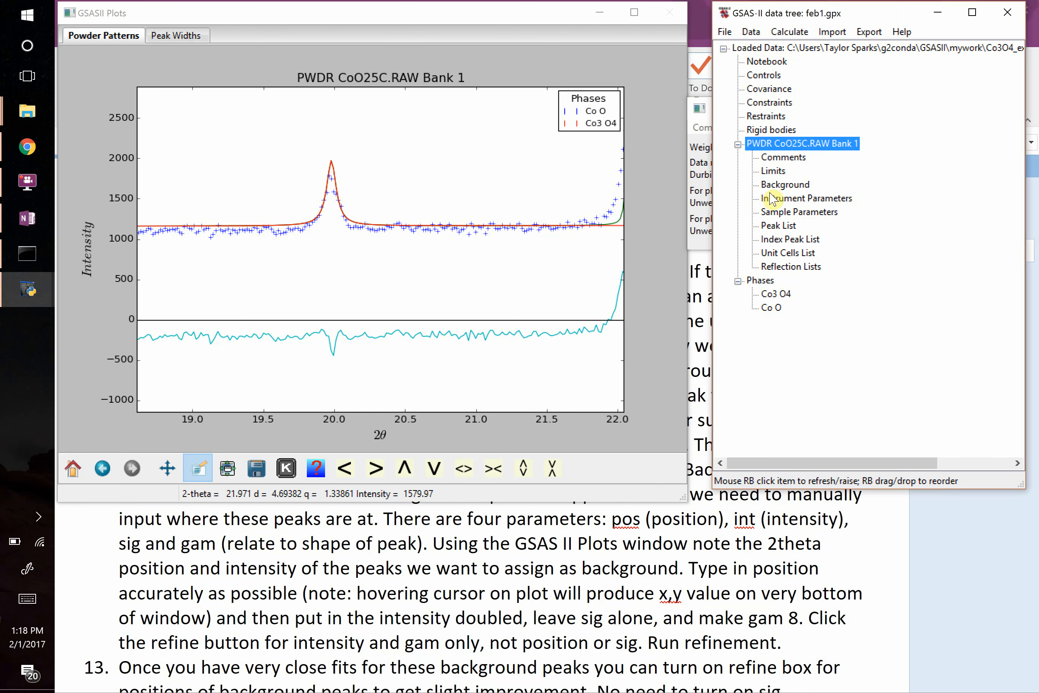
click(786, 190)
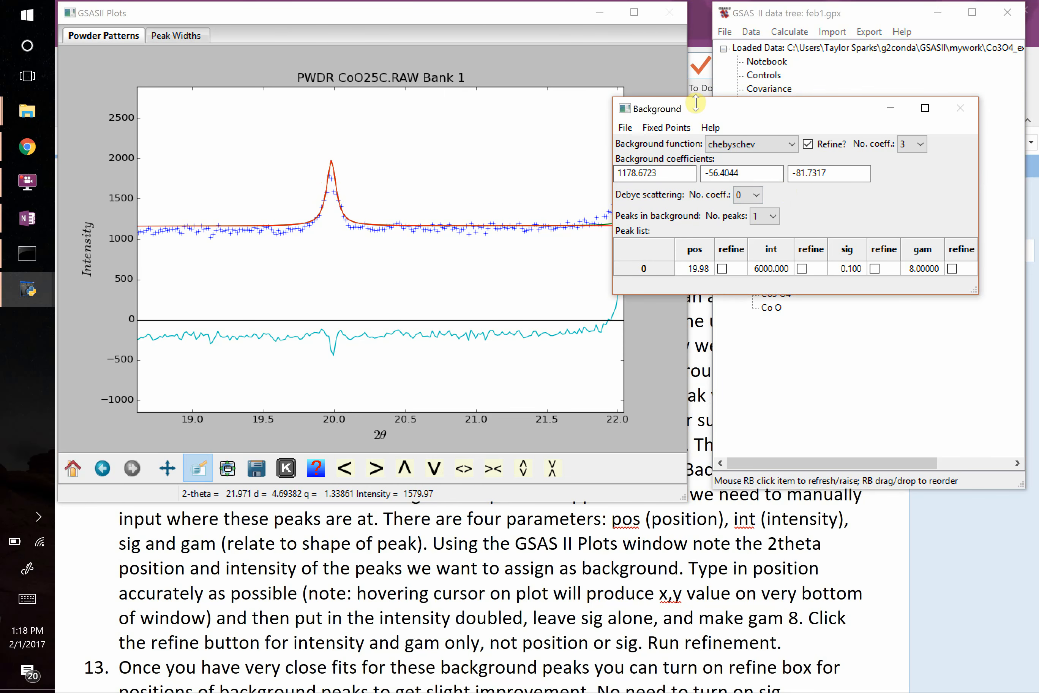
drag(698, 113, 743, 114)
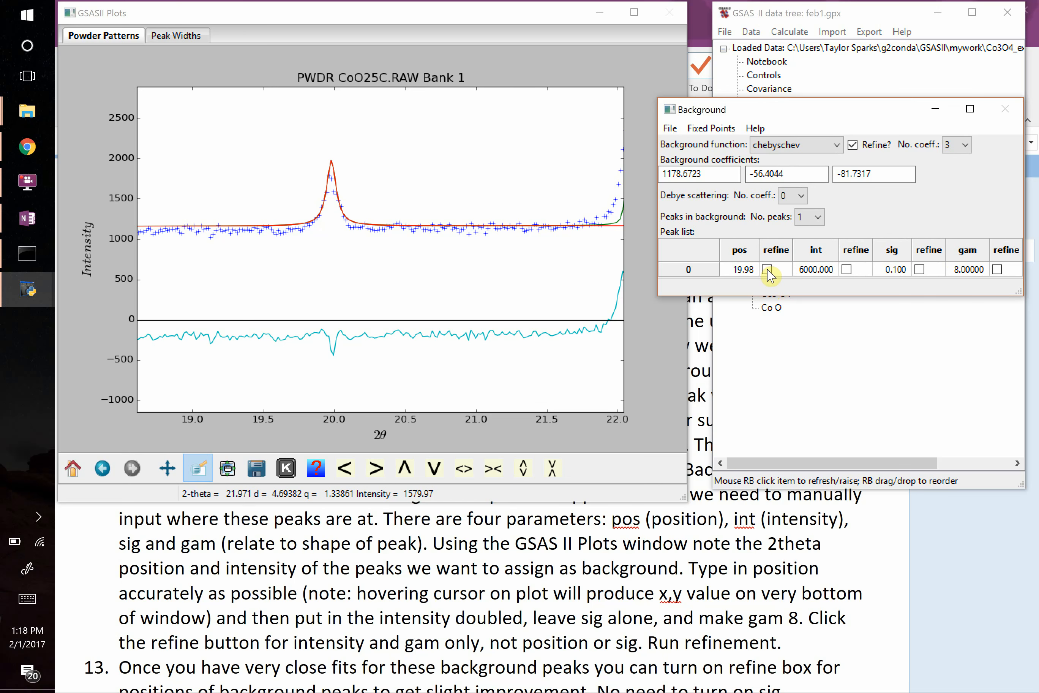
Enable refinement of the first background peak's gam, intensity and position, leaving sig fixed.
click(998, 270)
click(848, 270)
click(769, 270)
click(769, 270)
Rerun the refinement with the background peak parameters free and load the new result.
click(796, 33)
click(760, 82)
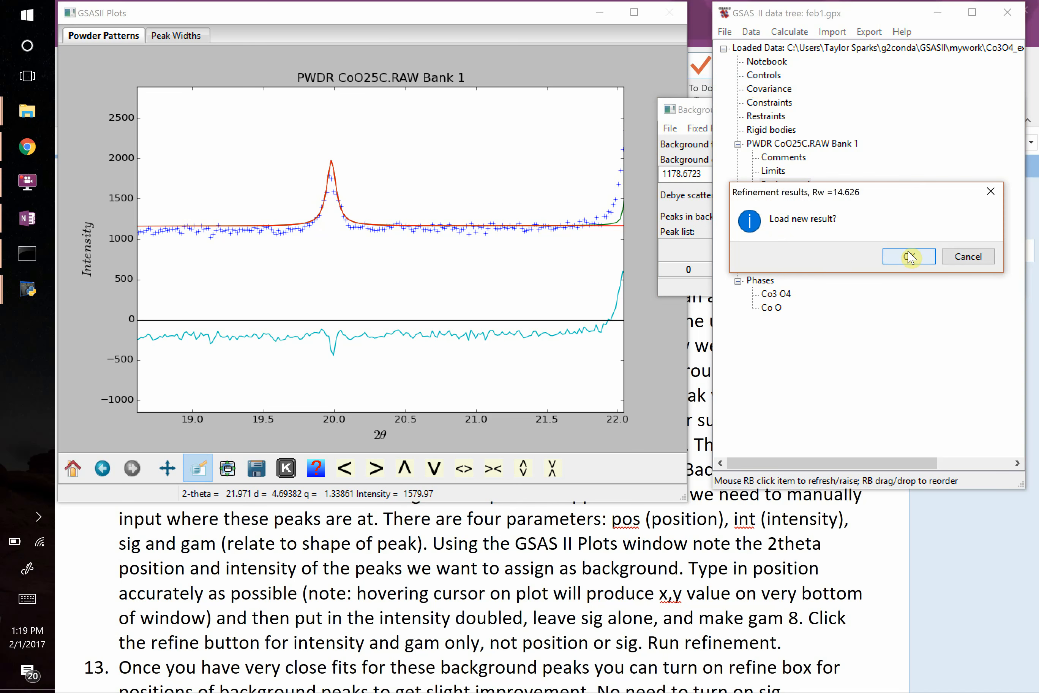
click(912, 258)
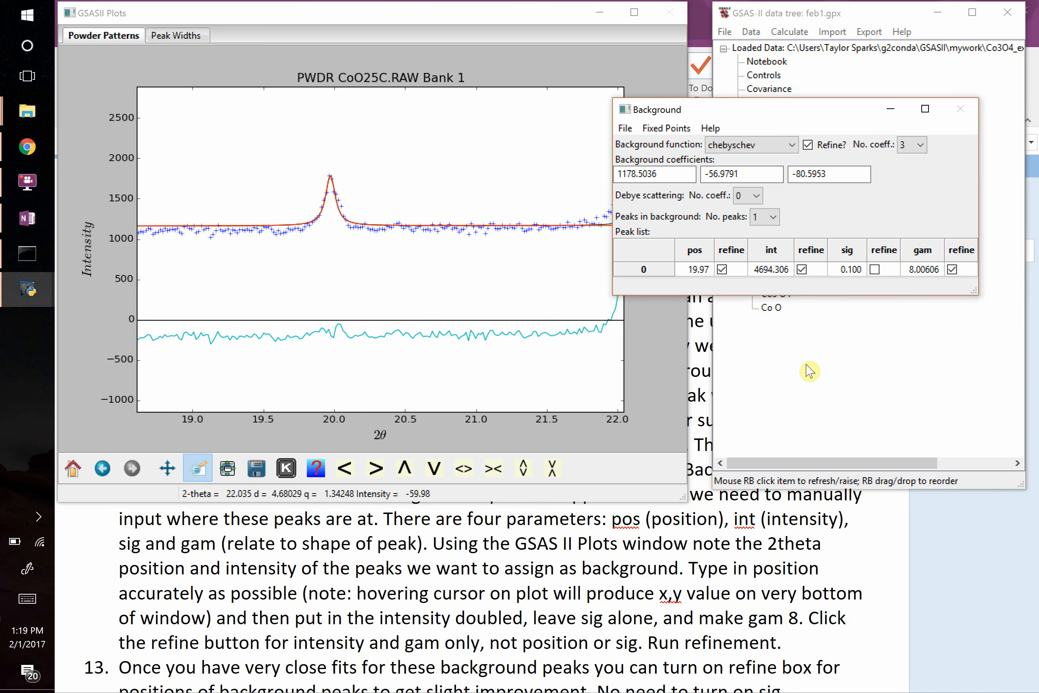
Inspect the next unfitted peak near 33 degrees 2θ and set the number of background peaks to 2.
click(297, 179)
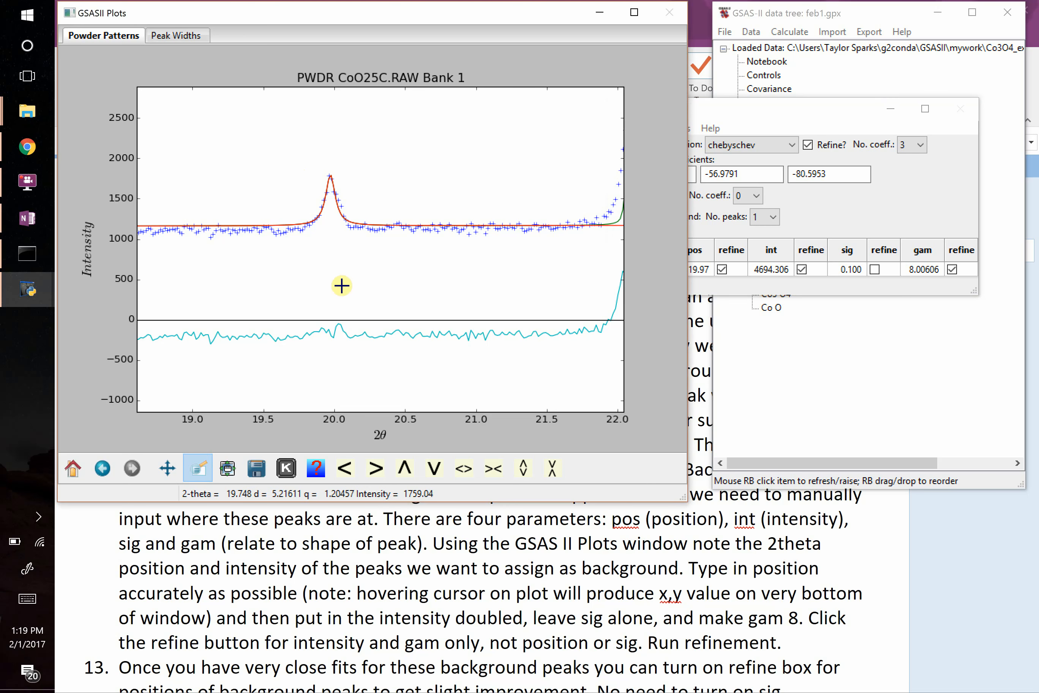
click(74, 469)
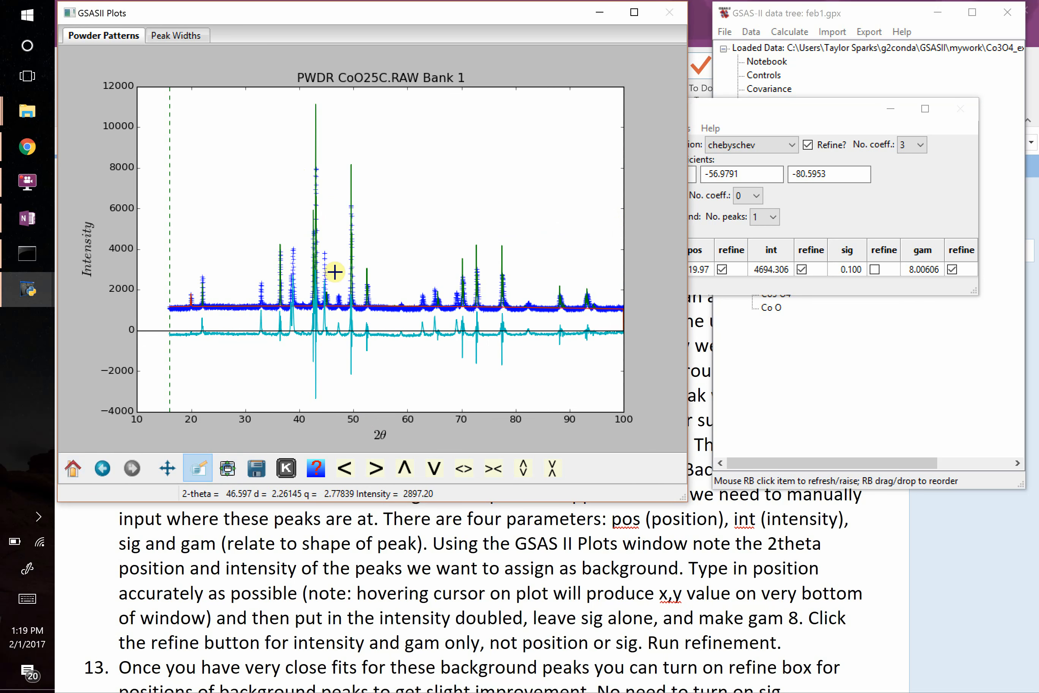
drag(238, 237, 305, 343)
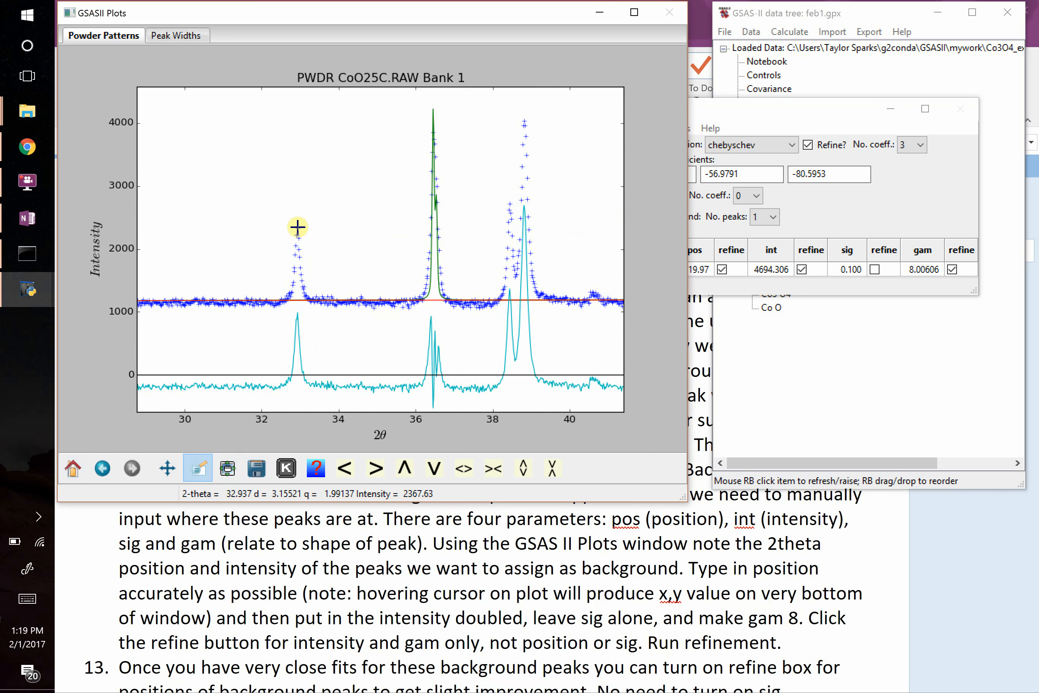
drag(262, 210, 351, 336)
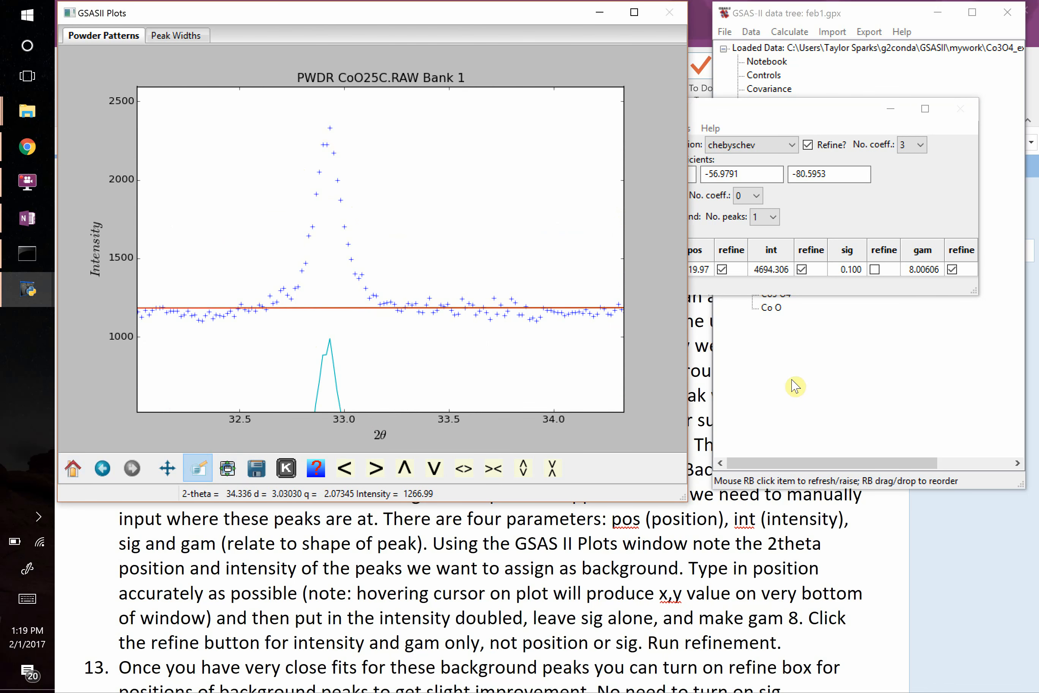
click(765, 218)
click(761, 258)
Set the second background peak's position to 32.92, intensity to 5000 and gam to 8.
click(696, 284)
text(32.92)
click(768, 286)
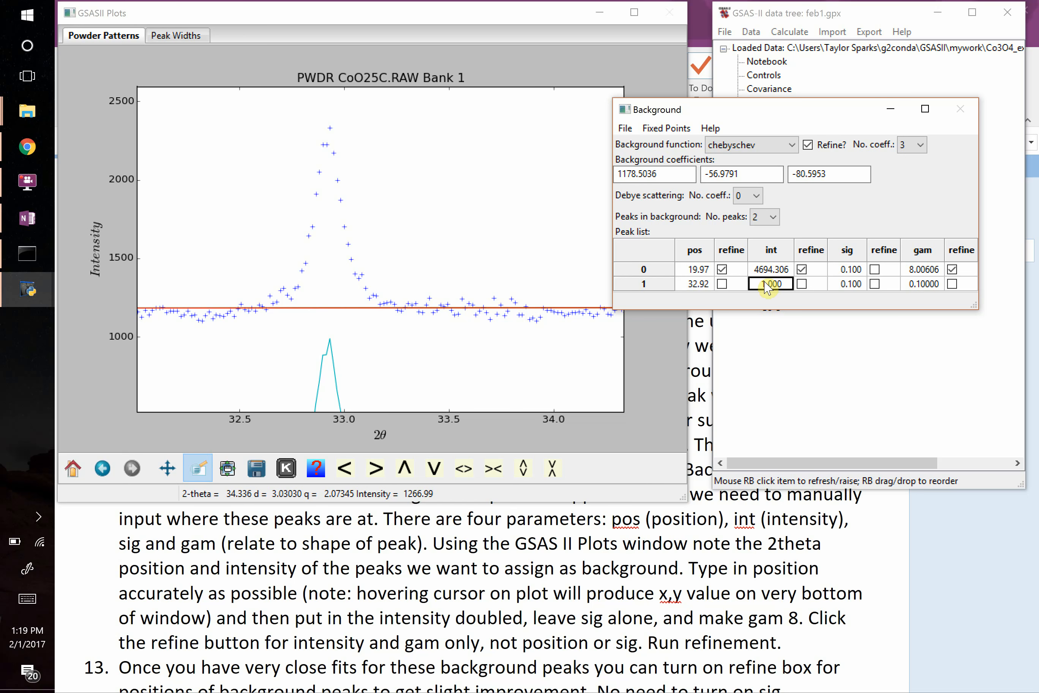
click(768, 287)
double_click(768, 286)
text(5000)
click(918, 290)
click(915, 287)
double_click(916, 288)
text(8)
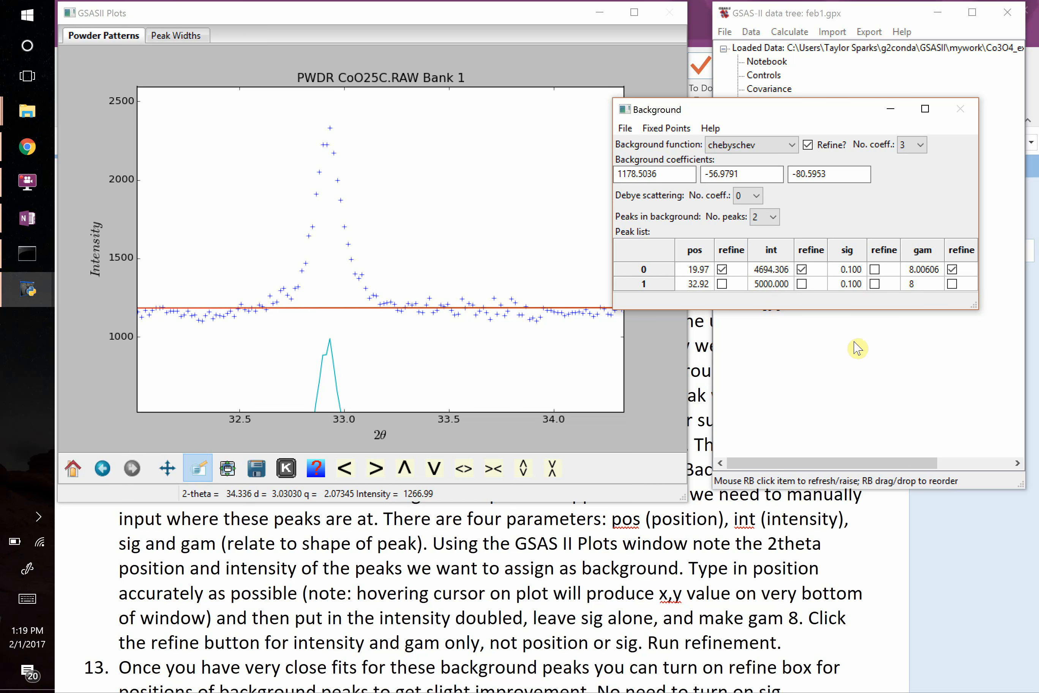
click(843, 362)
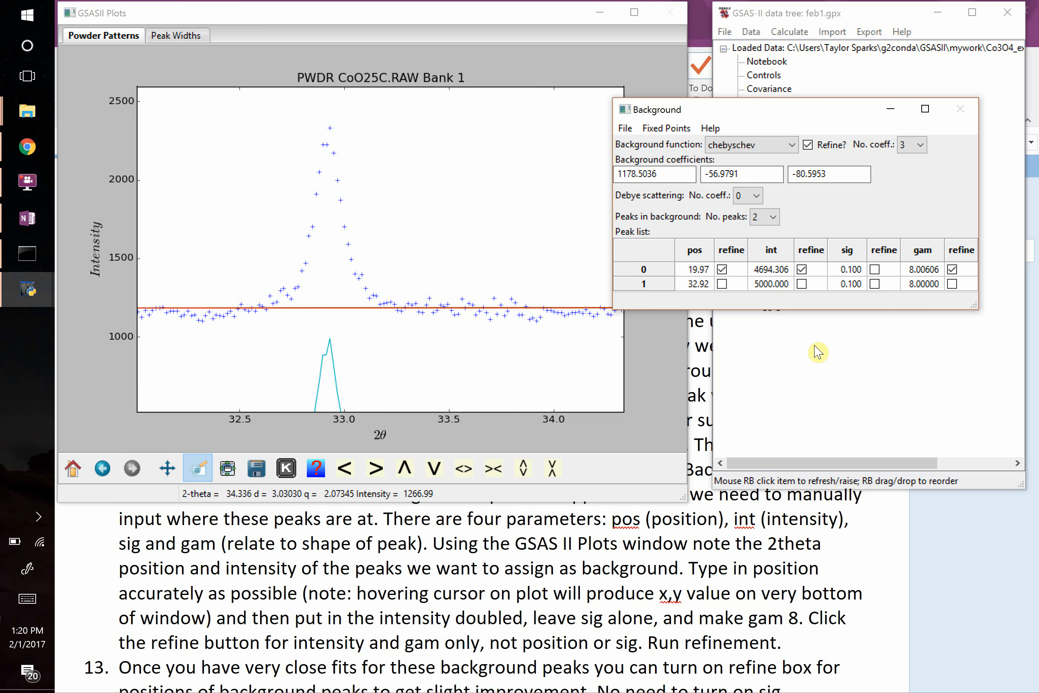
Refine with the second background peak's intensity and gam free, load the new result, and enable refinement of that peak's position.
click(802, 284)
click(789, 32)
click(741, 84)
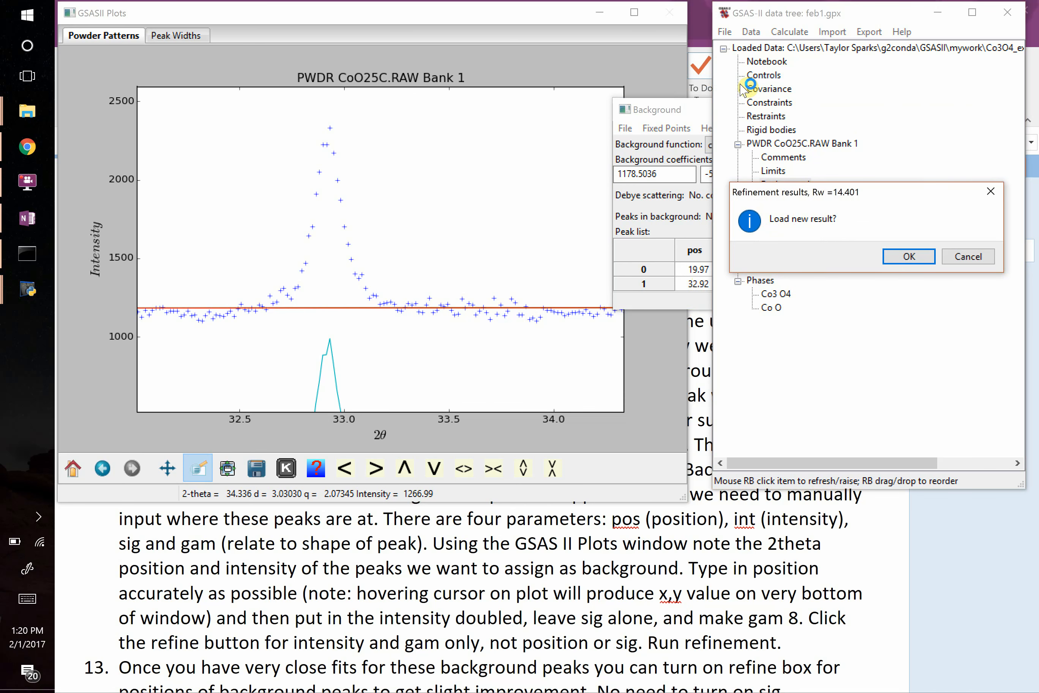
click(896, 257)
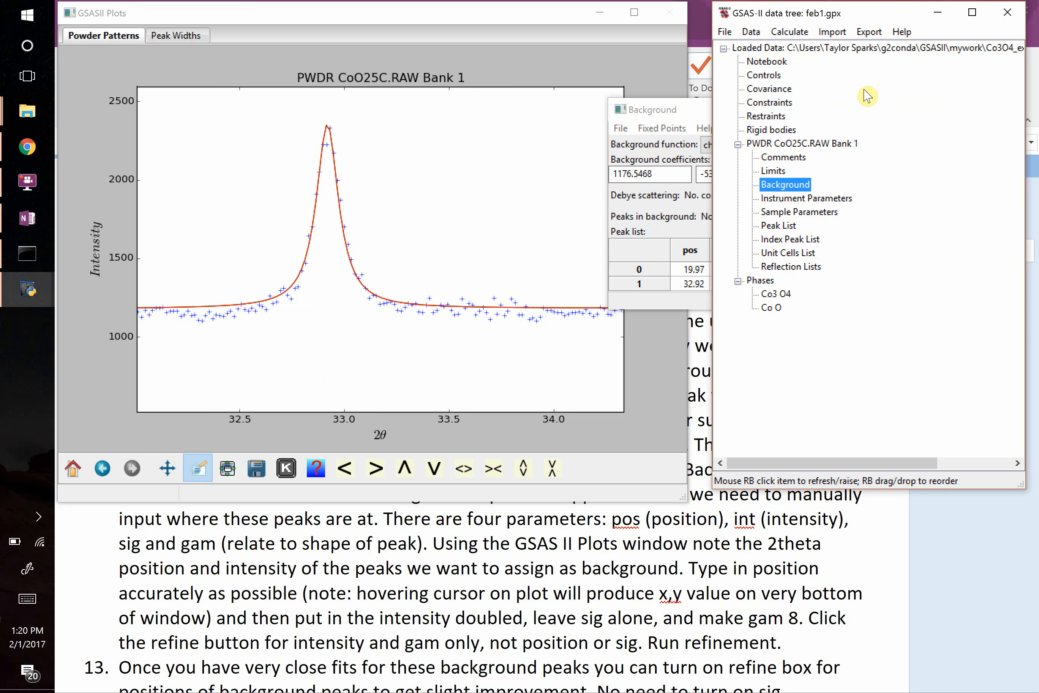
click(680, 112)
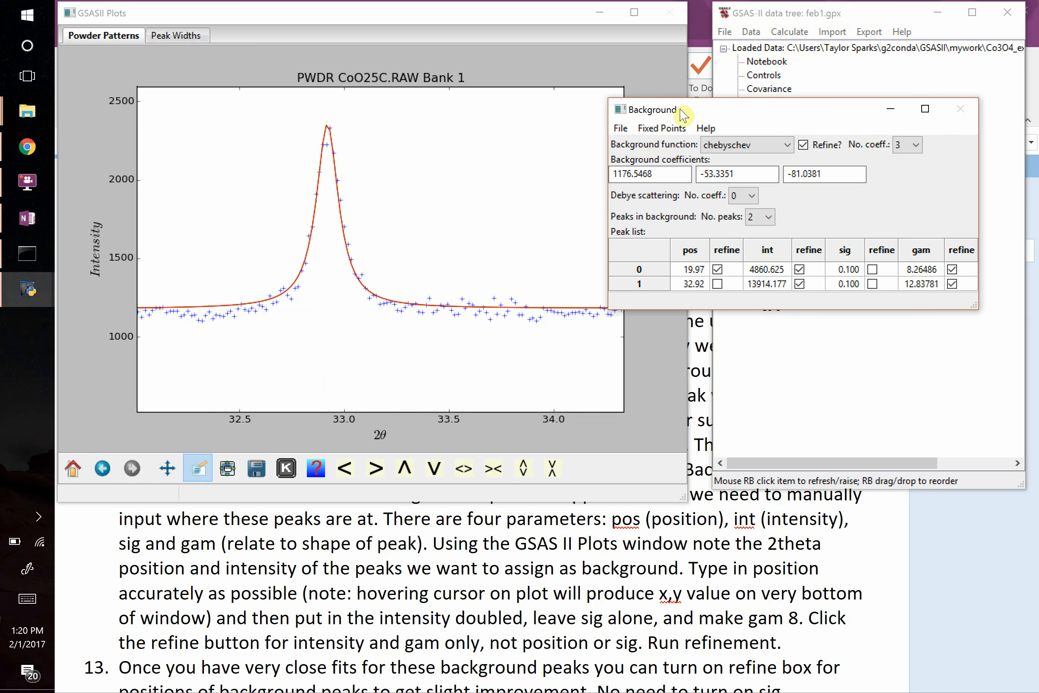
click(717, 284)
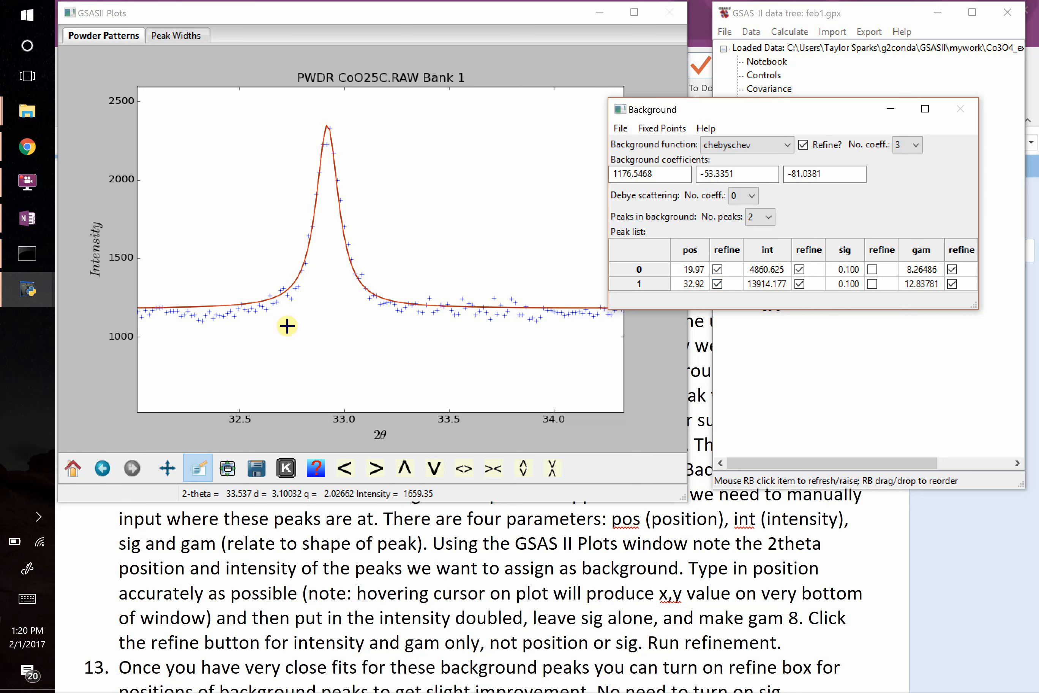
Inspect the unfitted peak between 44.5 and 45 degrees 2θ and set the number of background peaks to 3.
click(73, 468)
drag(278, 226, 313, 376)
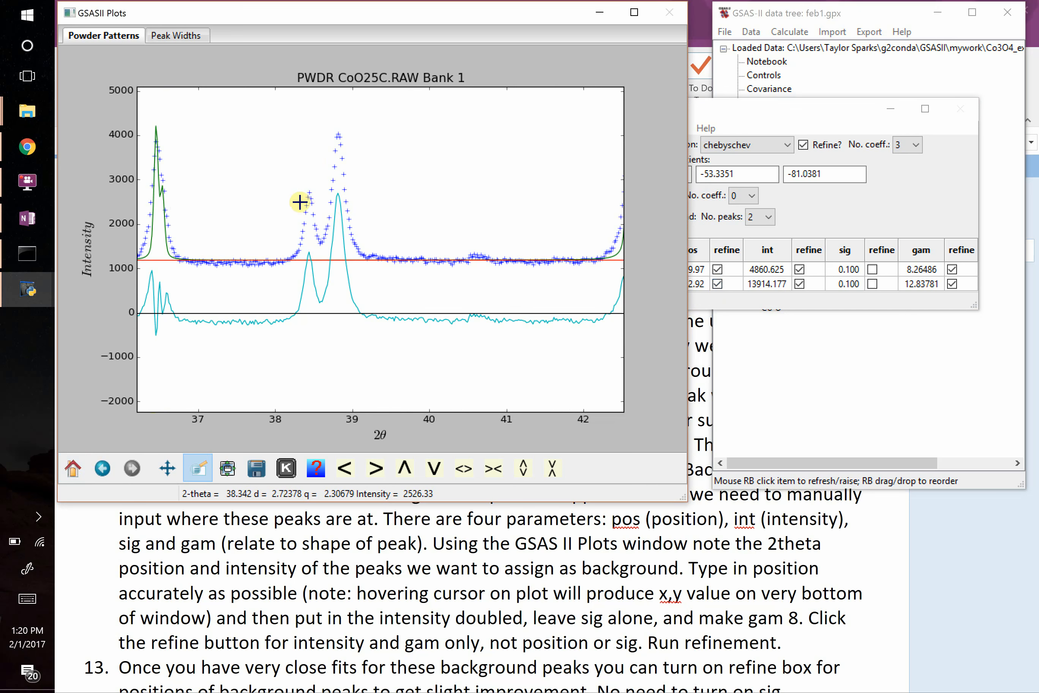
click(72, 468)
drag(315, 217, 343, 355)
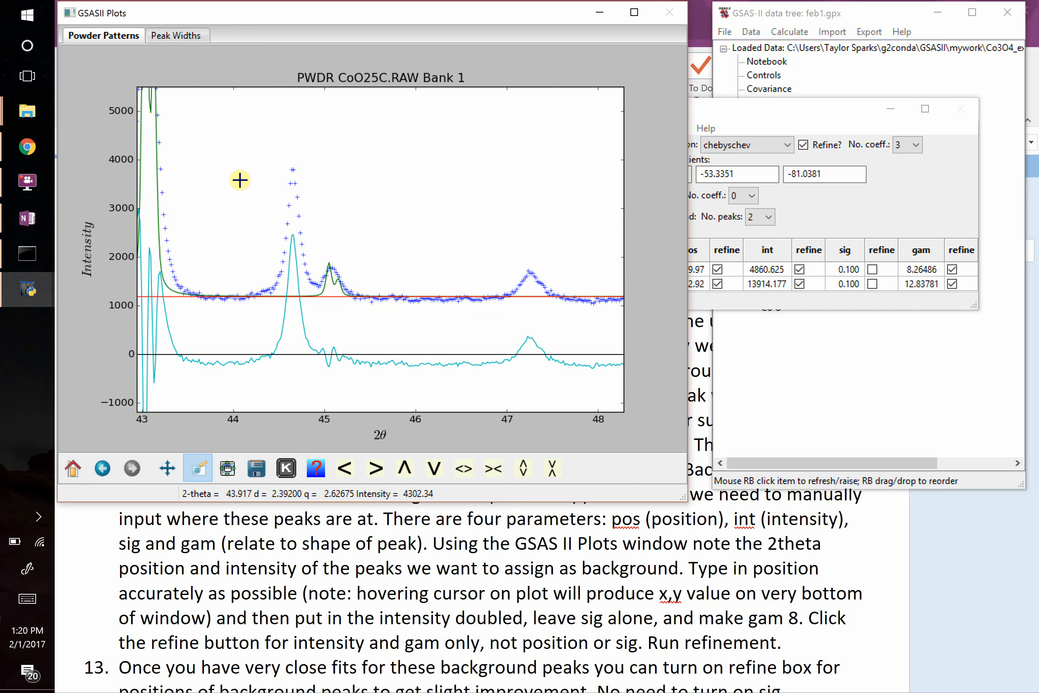
drag(227, 147, 380, 392)
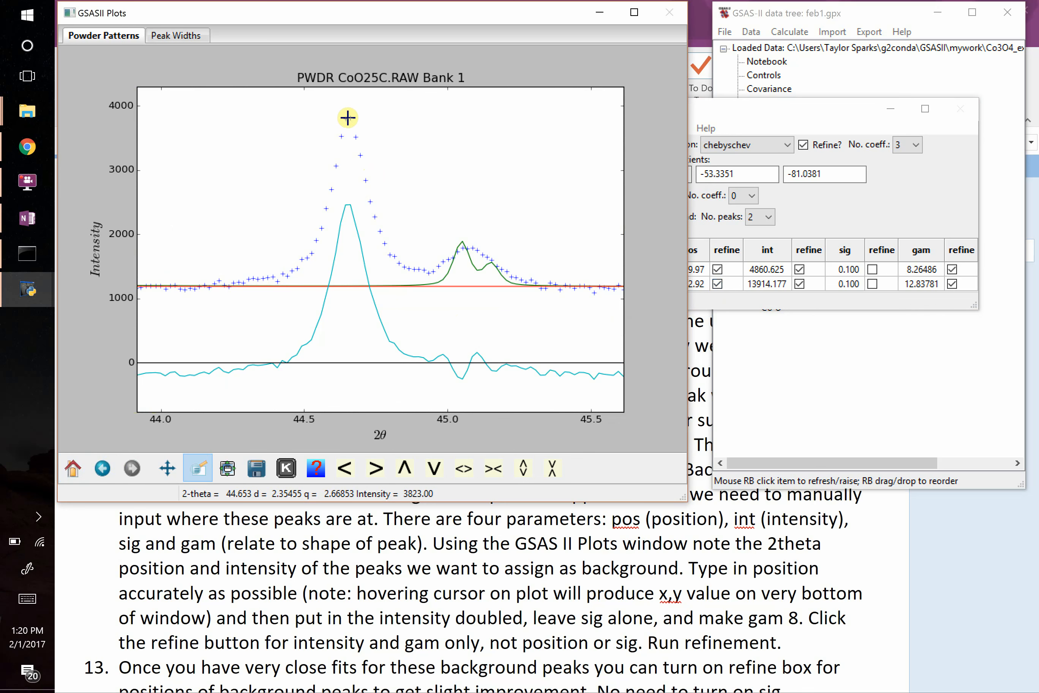
click(770, 220)
click(763, 276)
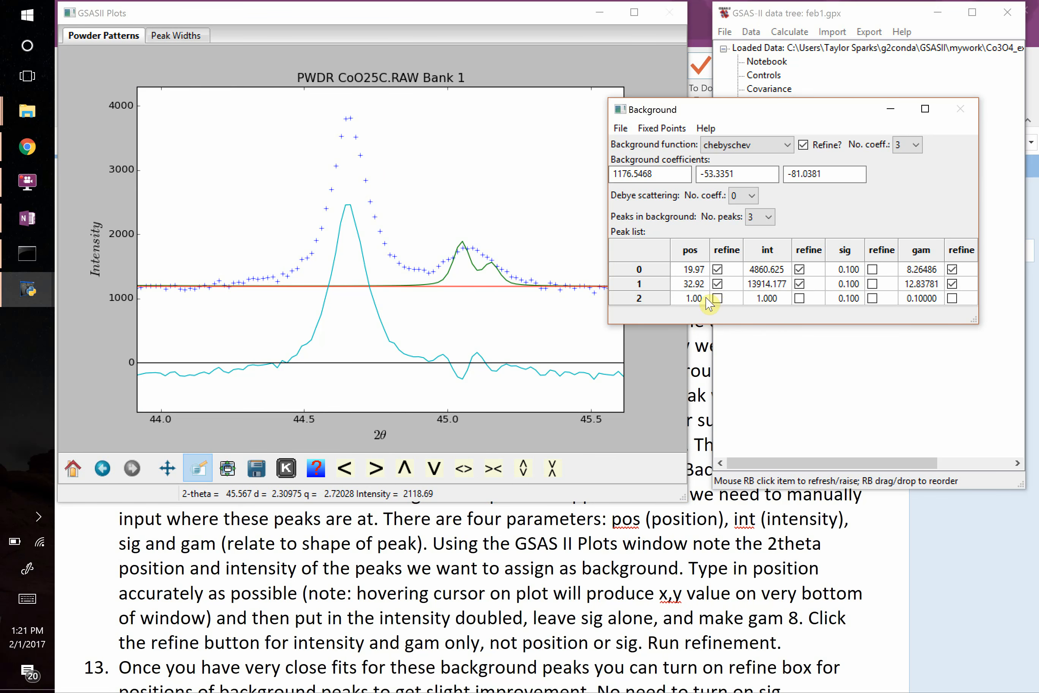
Set the third background peak's position to 44.65 and its intensity to 10000.
click(700, 299)
click(701, 302)
text(44.65)
click(771, 299)
click(773, 304)
text(19)
key(BackSpace)
text(0000)
Set the third background peak's gam to 8 and enable refinement of its intensity and gam.
click(807, 304)
click(800, 298)
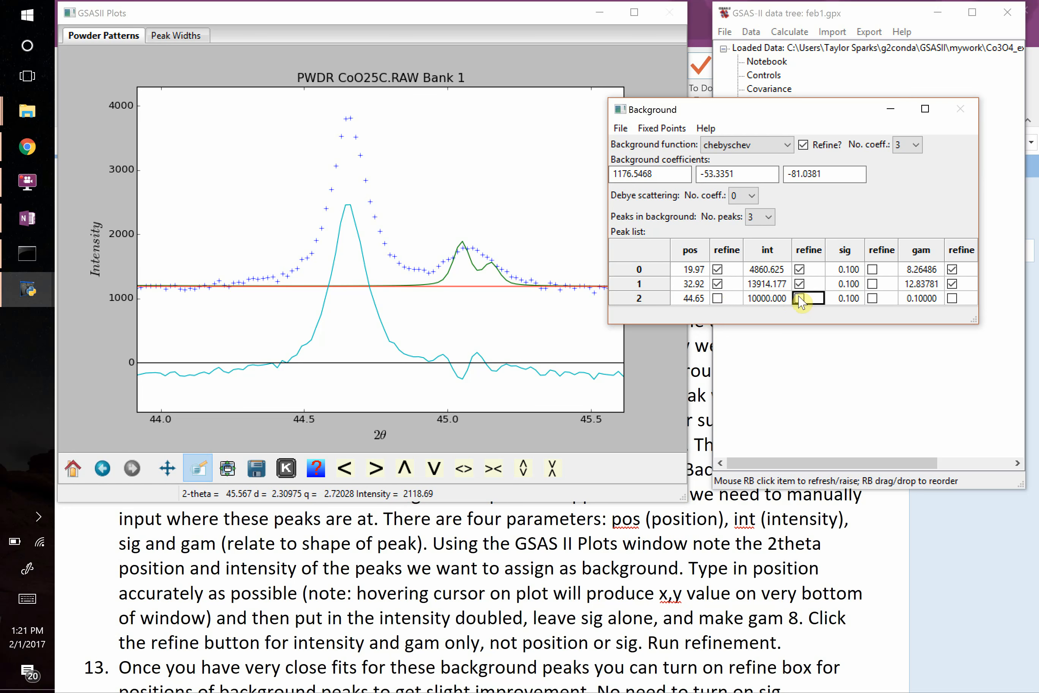
click(922, 299)
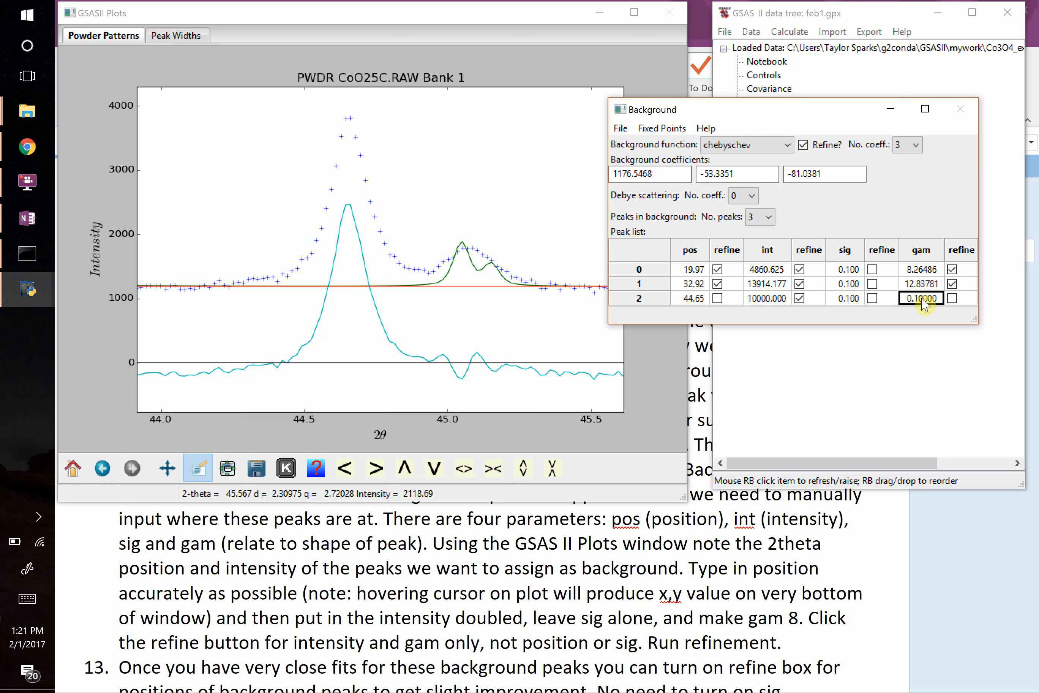
click(922, 298)
text(8)
click(952, 298)
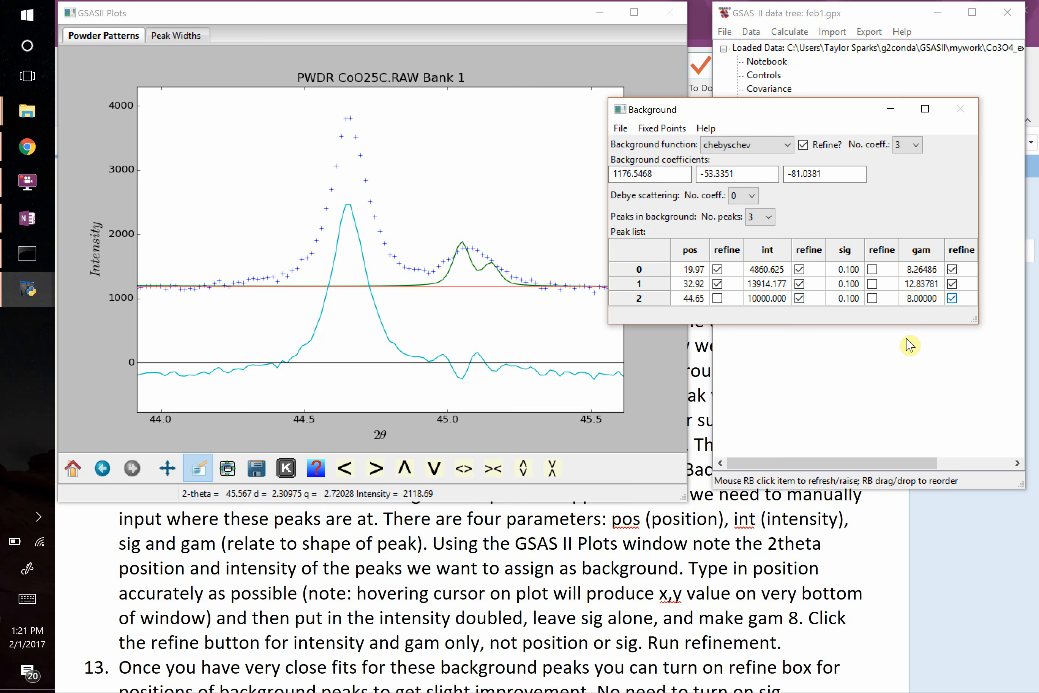
Rerun the refinement with the third background peak's intensity and gam free and load the new result.
click(864, 384)
click(790, 31)
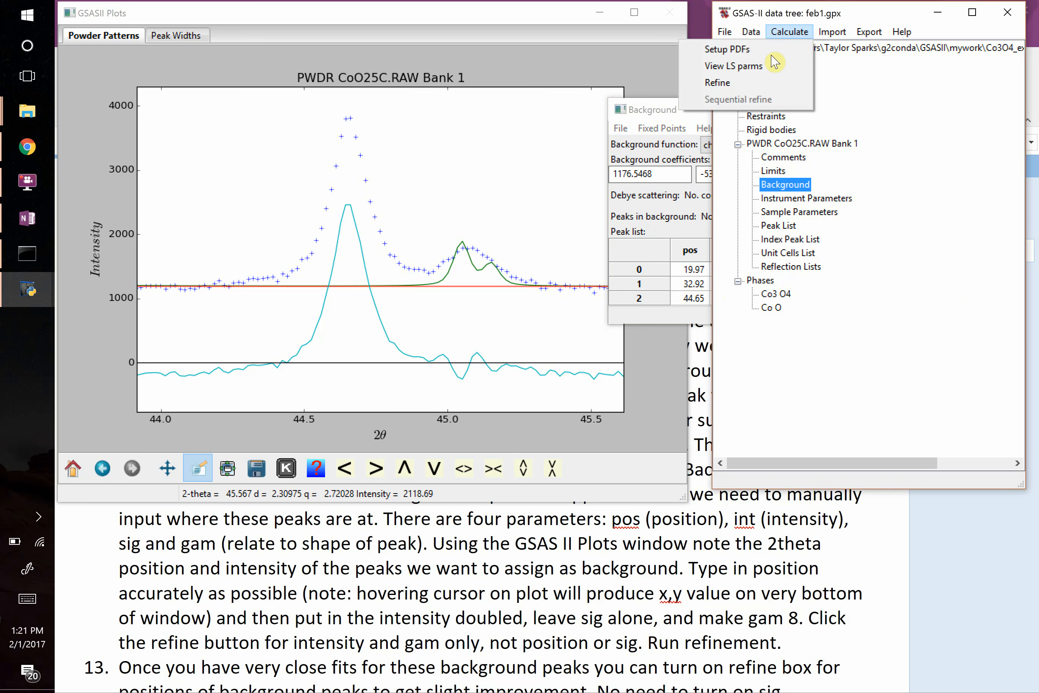
click(737, 84)
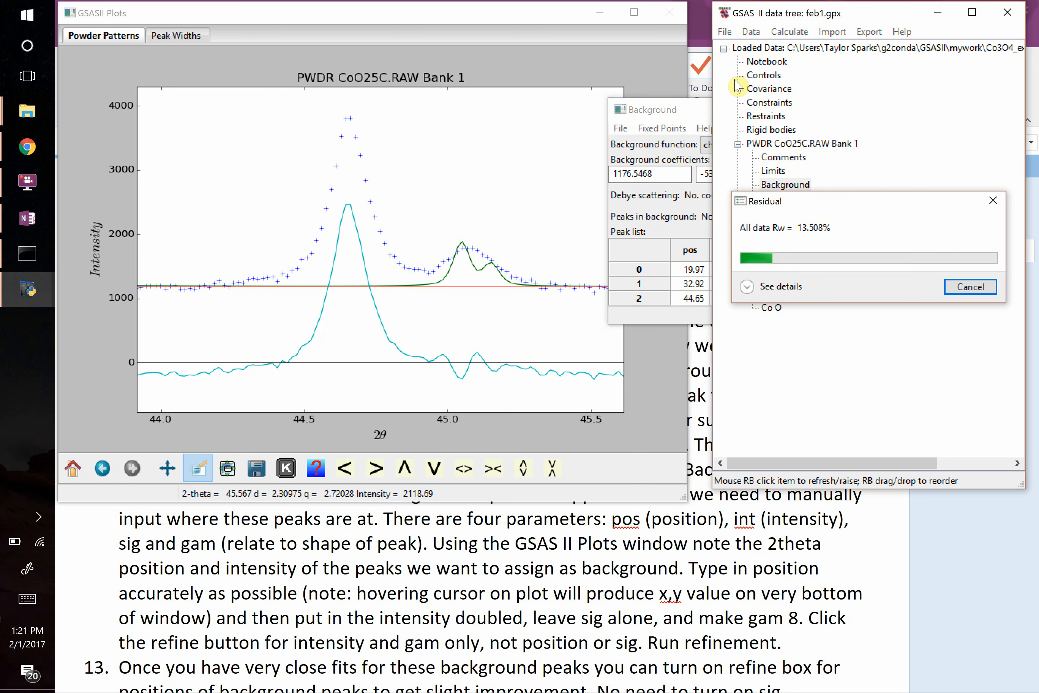
click(910, 258)
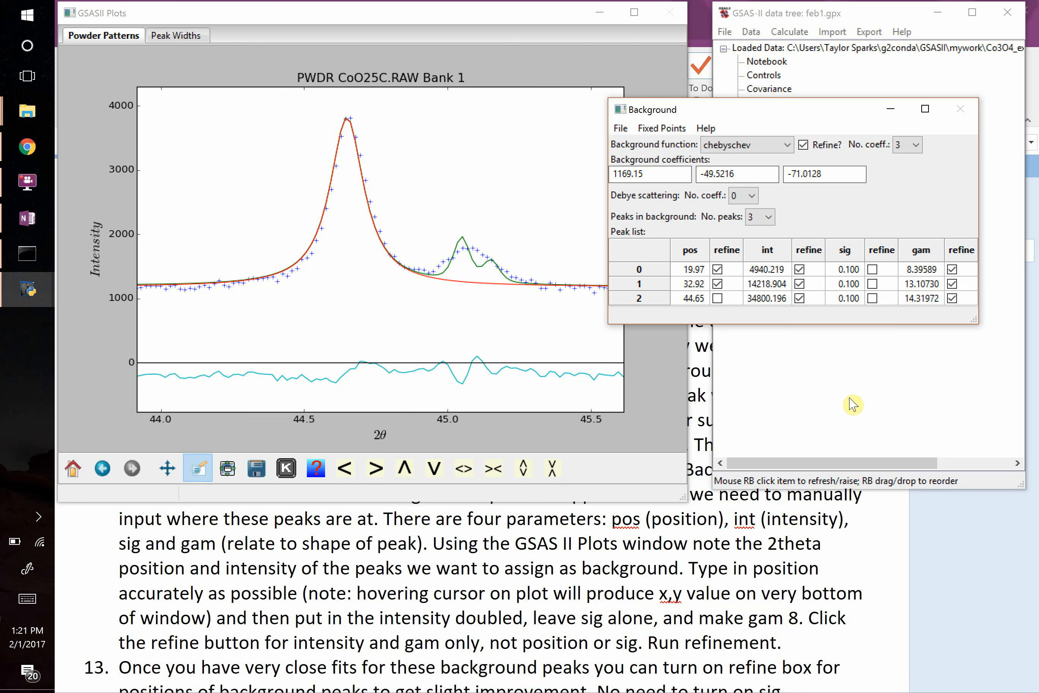
Switch to the OneNote instructions and read items 13 to 15 on refining background positions, peak location and peak shape.
click(530, 592)
scroll(530, 592, down, 1)
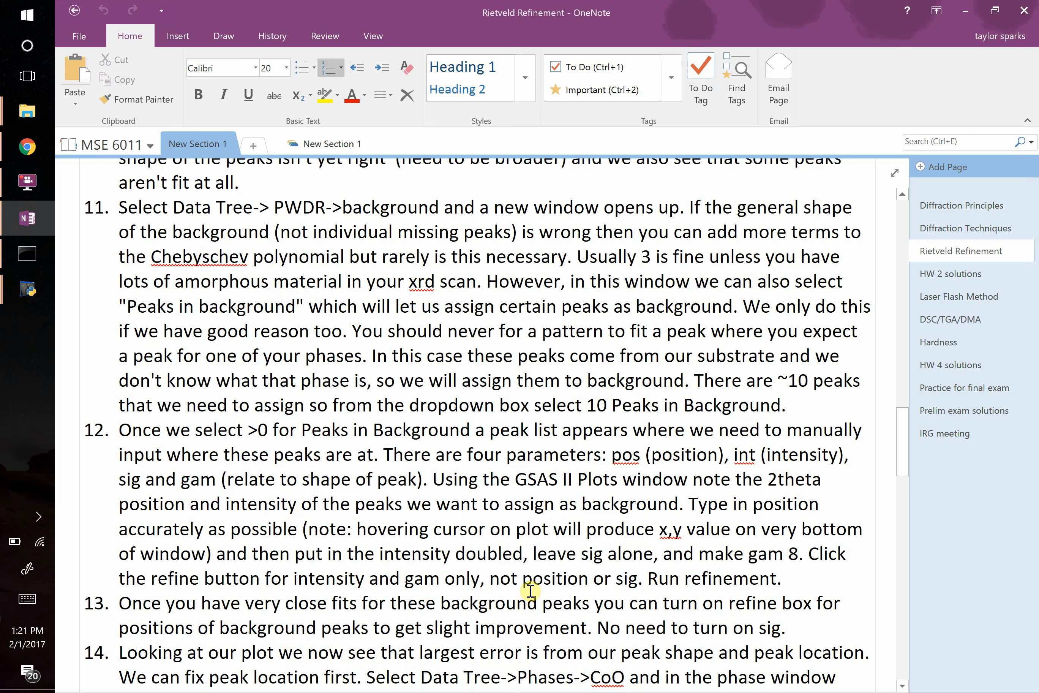
scroll(530, 591, down, 5)
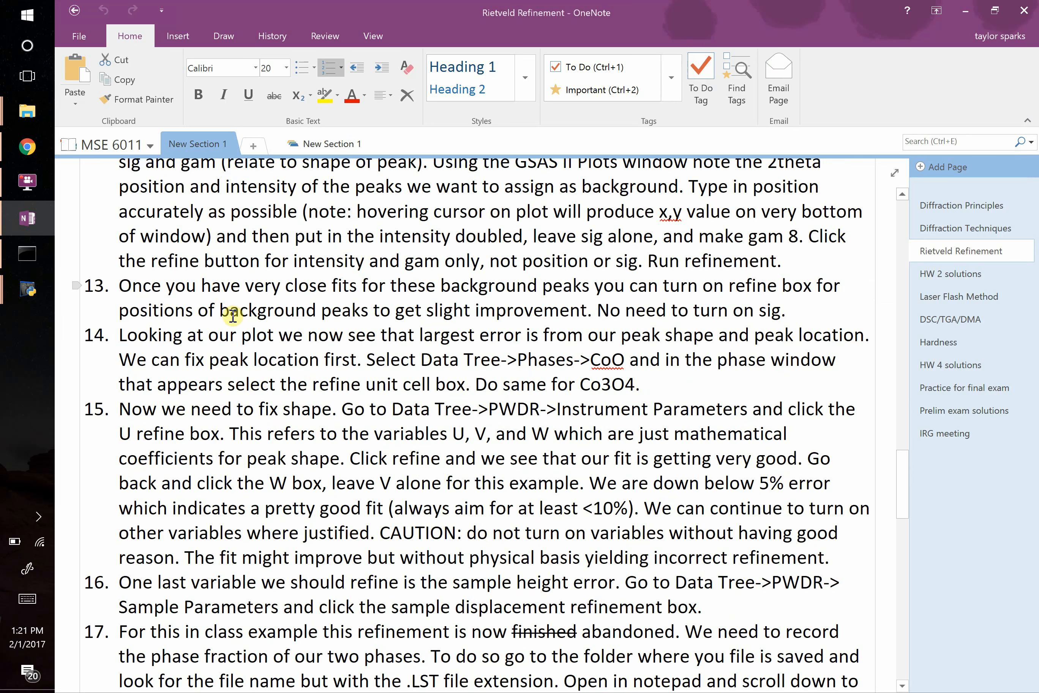
drag(233, 316, 247, 457)
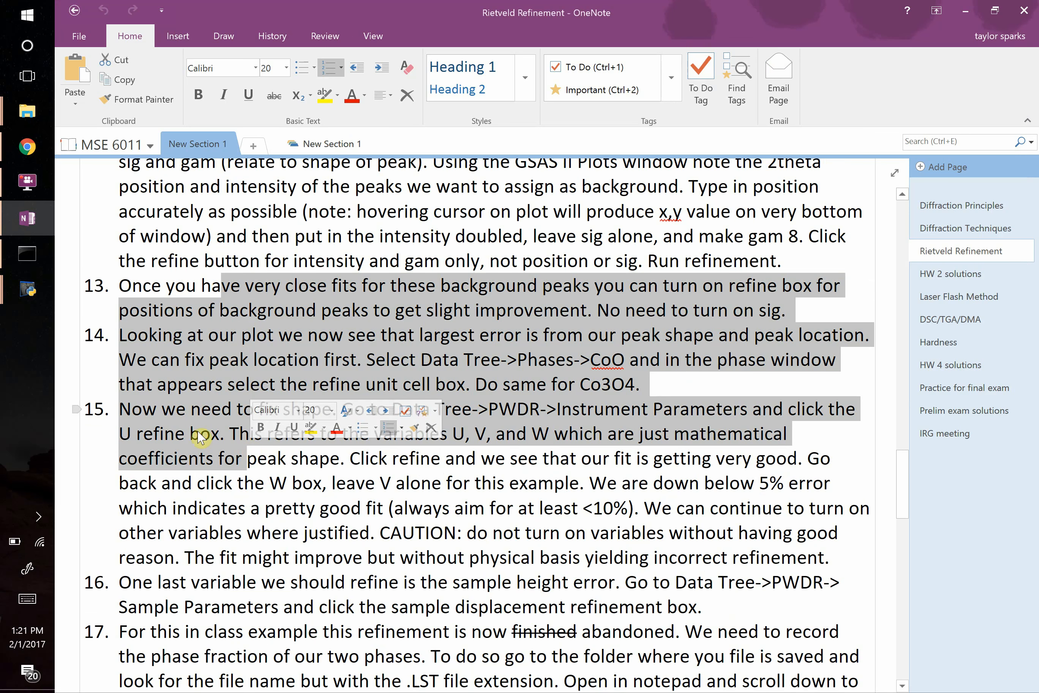
click(243, 410)
drag(211, 410, 333, 412)
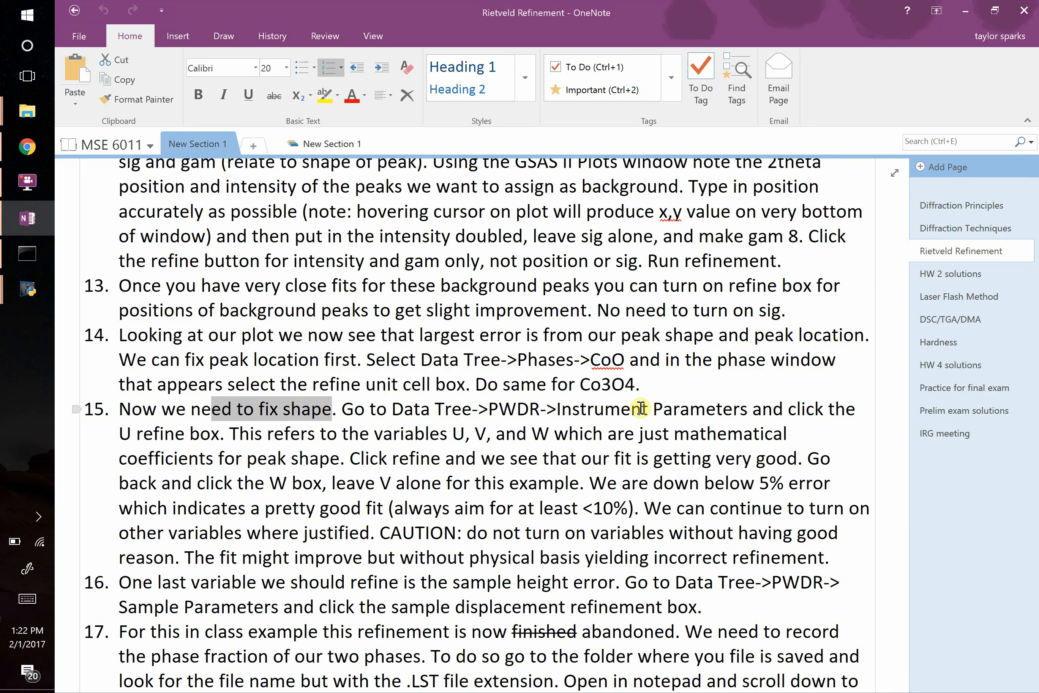
Switch back to GSAS-II and enable refinement of U in the histogram's instrument parameters.
key(alt+Tab)
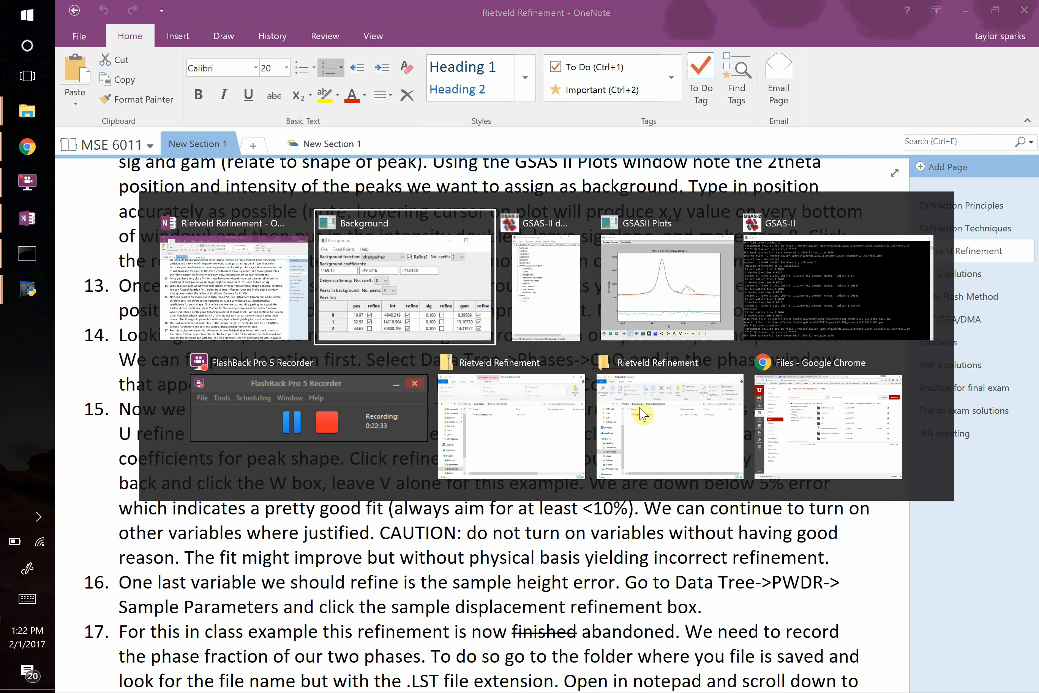
click(818, 363)
click(786, 199)
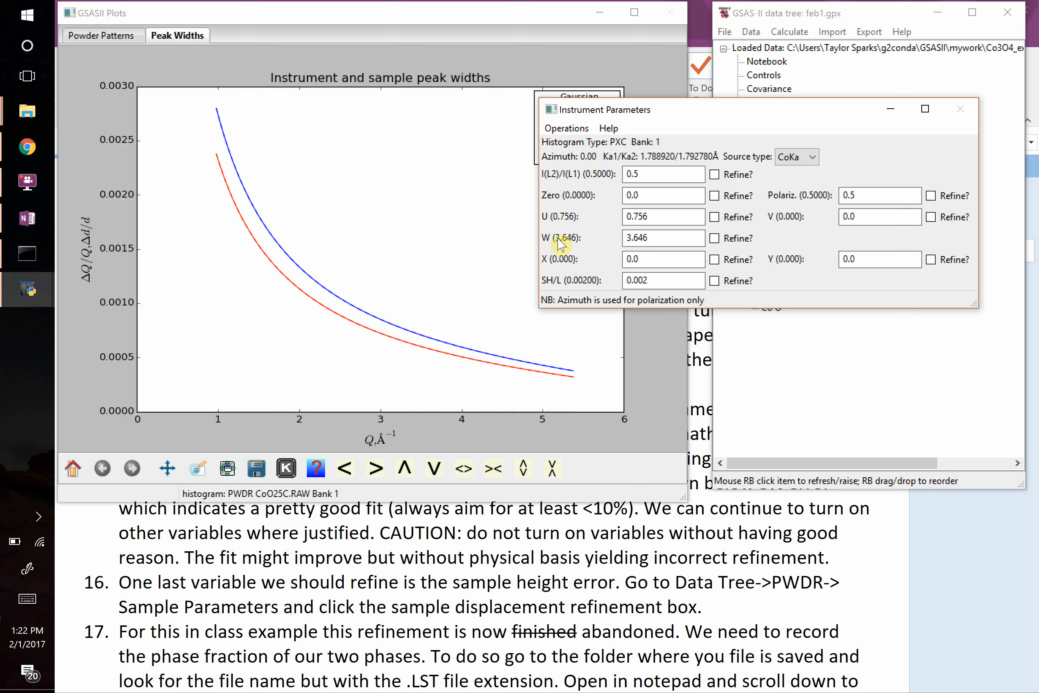
click(715, 217)
Rerun the refinement with the U peak-shape parameter free and load the new result.
click(784, 53)
click(789, 31)
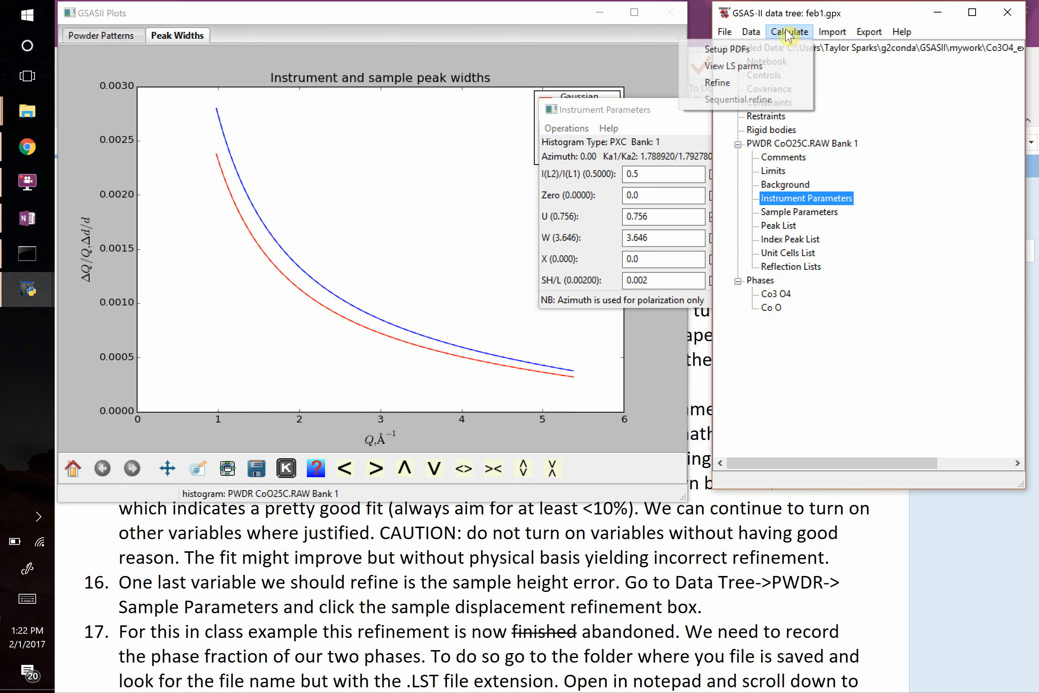
click(729, 84)
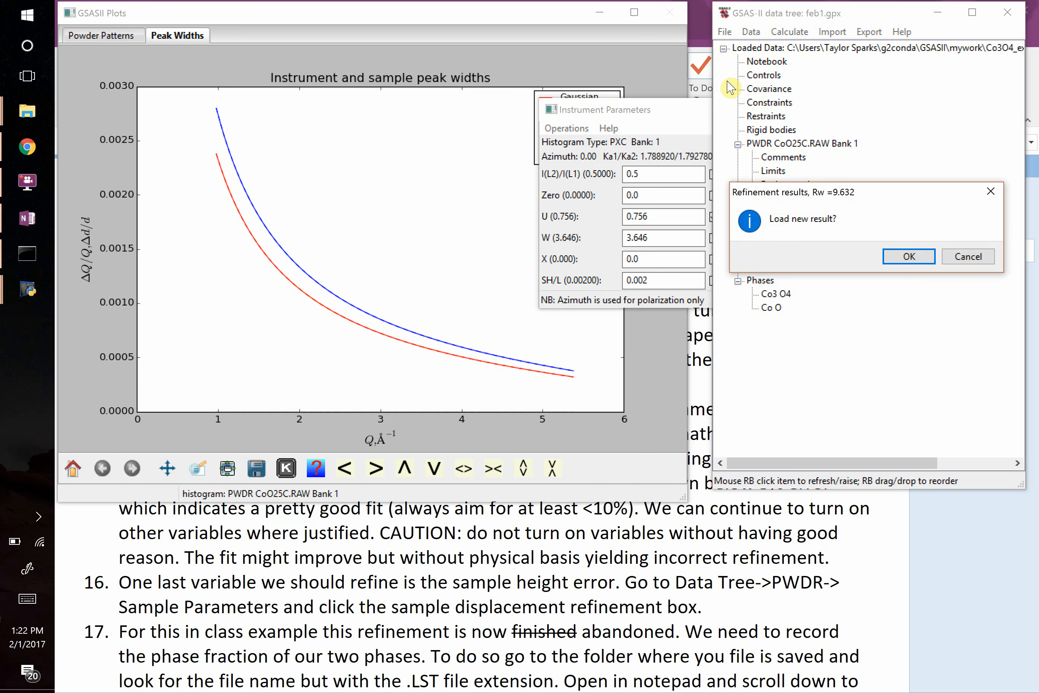
click(910, 257)
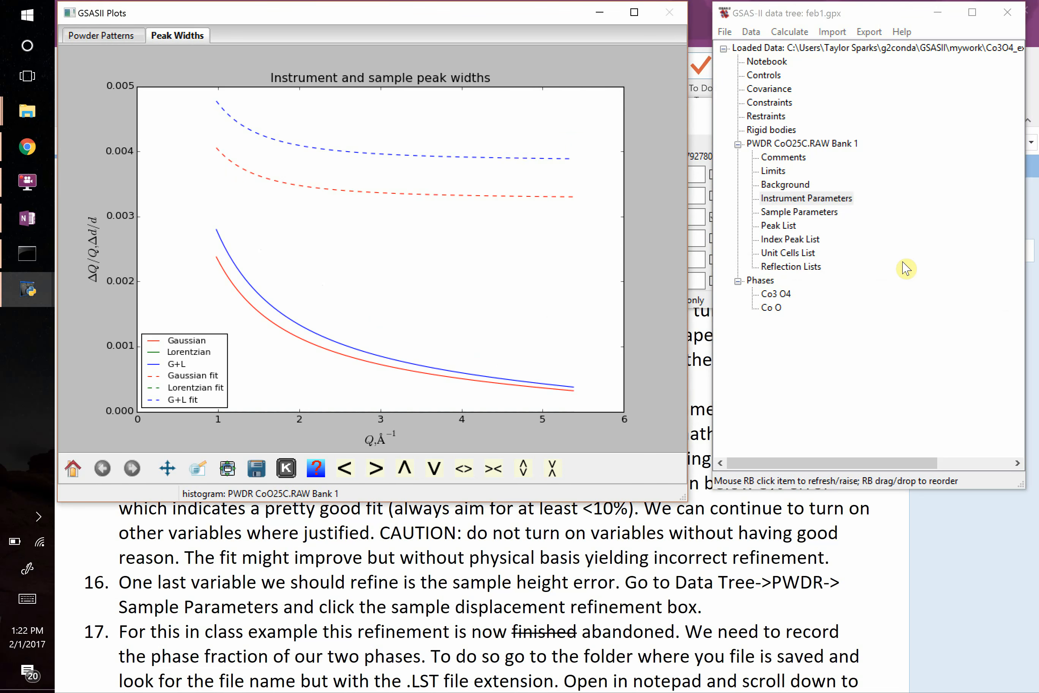
click(827, 390)
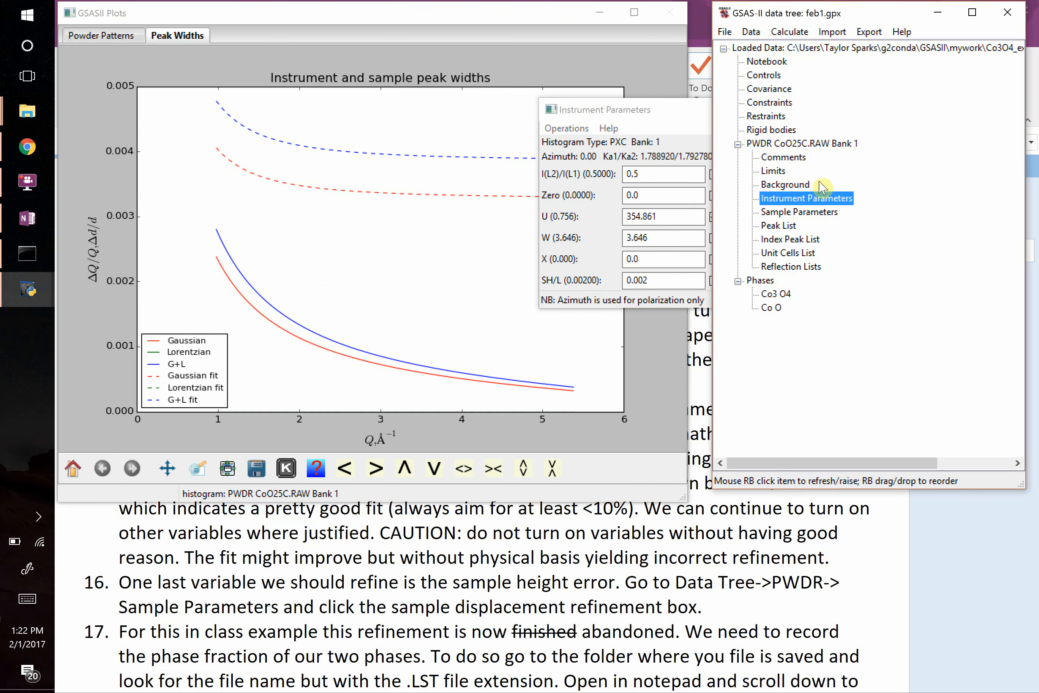
Examine the CoO25C powder pattern fit across the full range and close up between about 41.5 and 46.5 degrees 2θ.
click(822, 144)
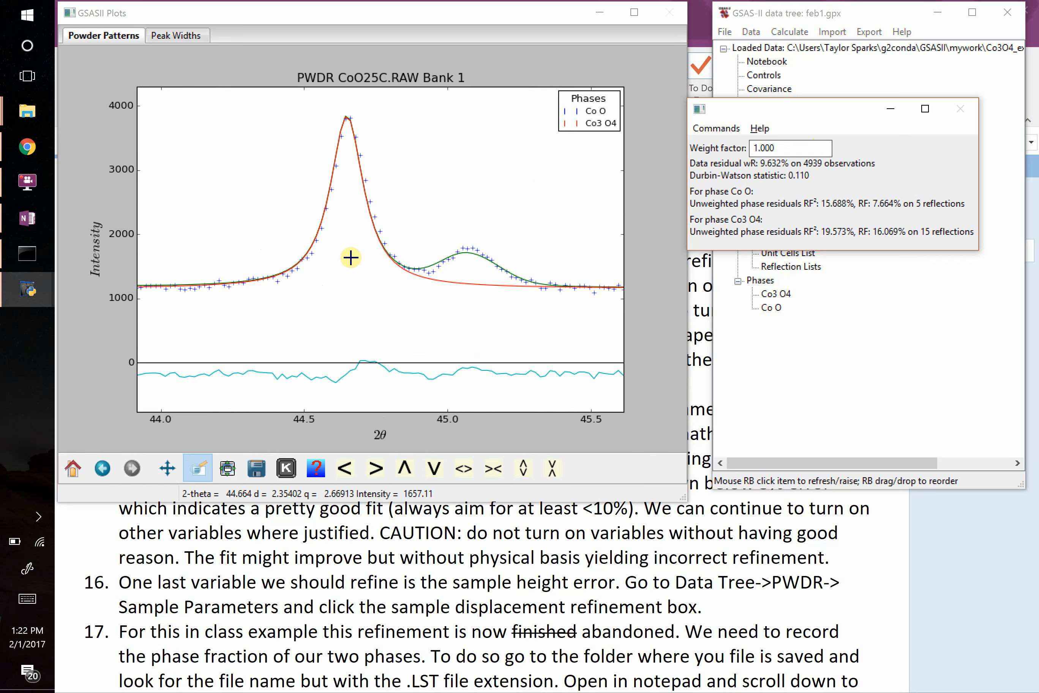
click(73, 468)
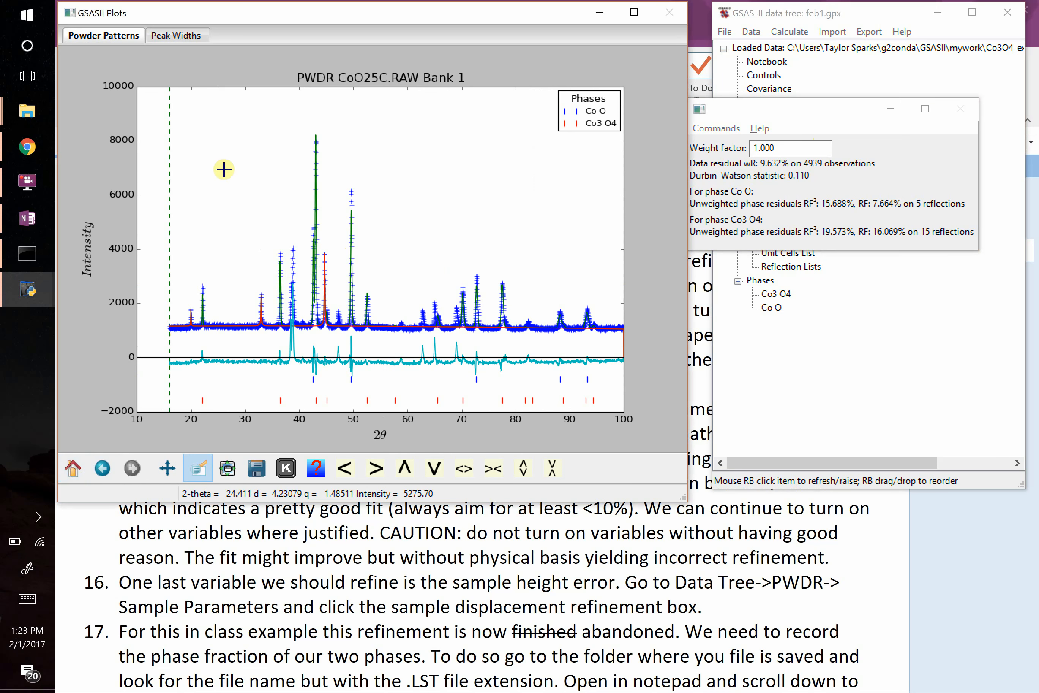
mouse_move(163, 113)
mouse_down()
mouse_move(353, 332)
mouse_move(356, 410)
mouse_up()
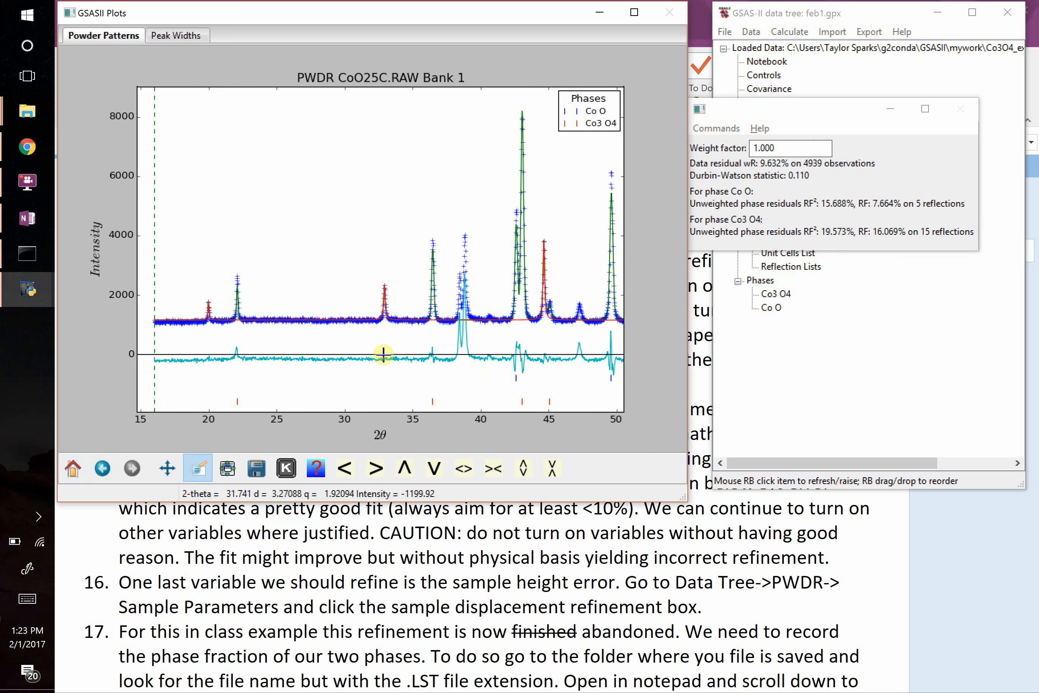
drag(501, 134, 567, 406)
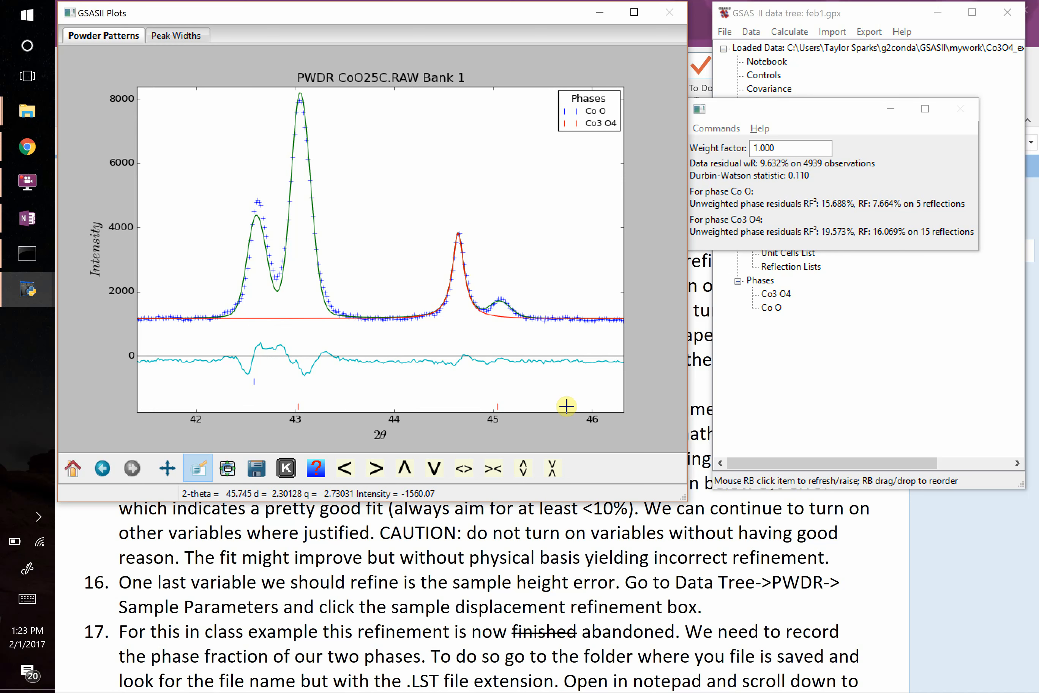
Save the current GSAS-II project.
click(841, 395)
click(727, 35)
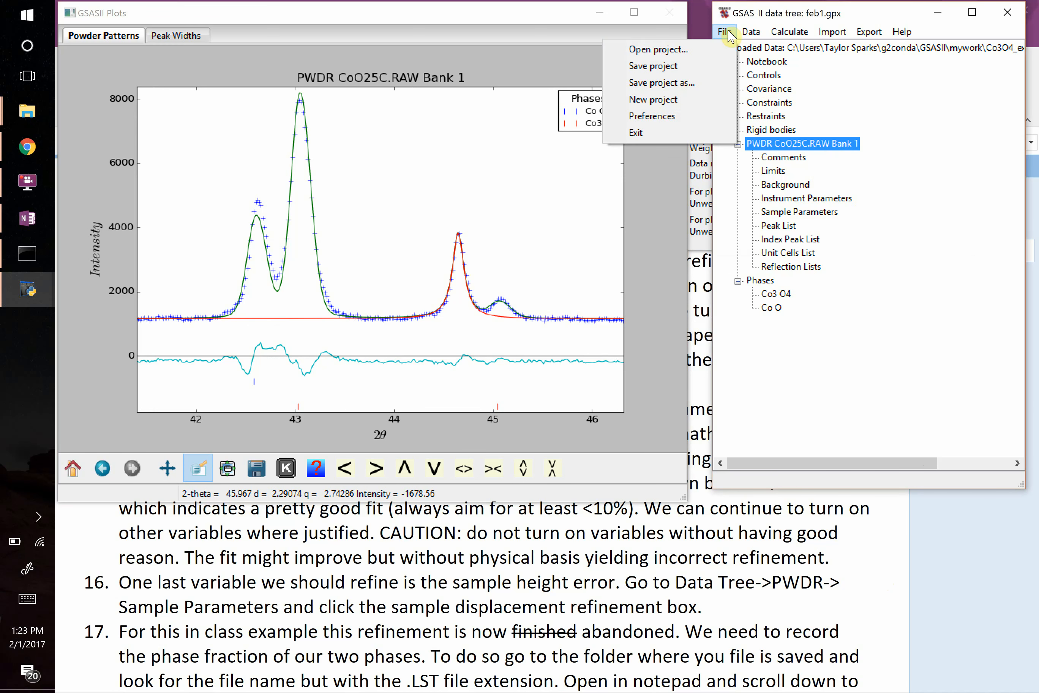
click(686, 67)
Open the existing project file named new in place of the current project.
click(727, 33)
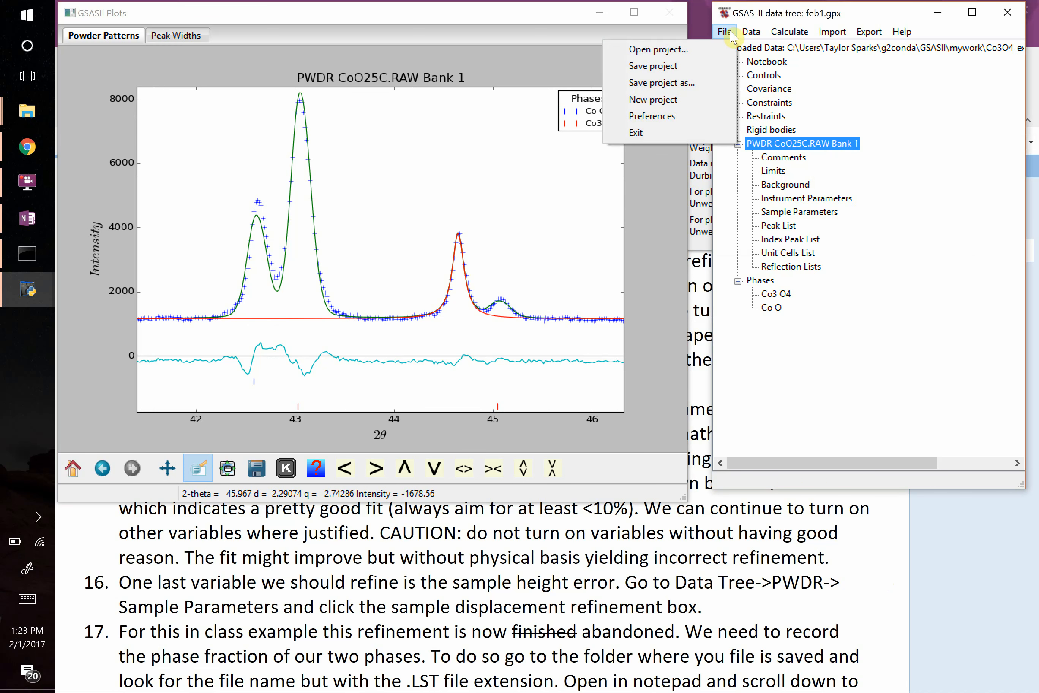
click(684, 46)
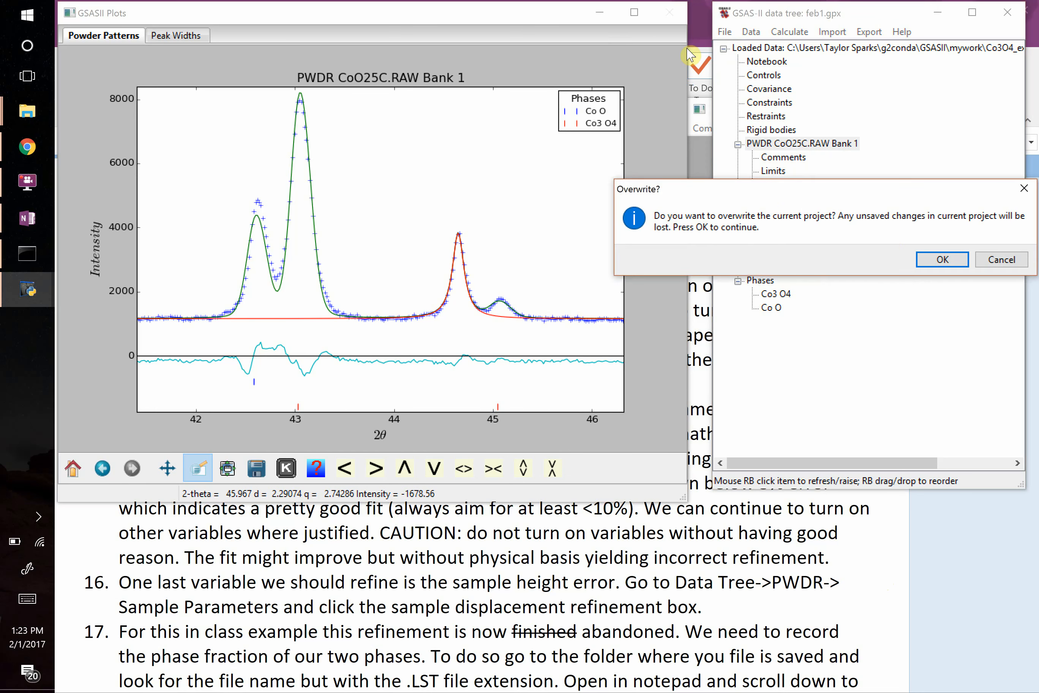
click(942, 261)
scroll(787, 250, down, 5)
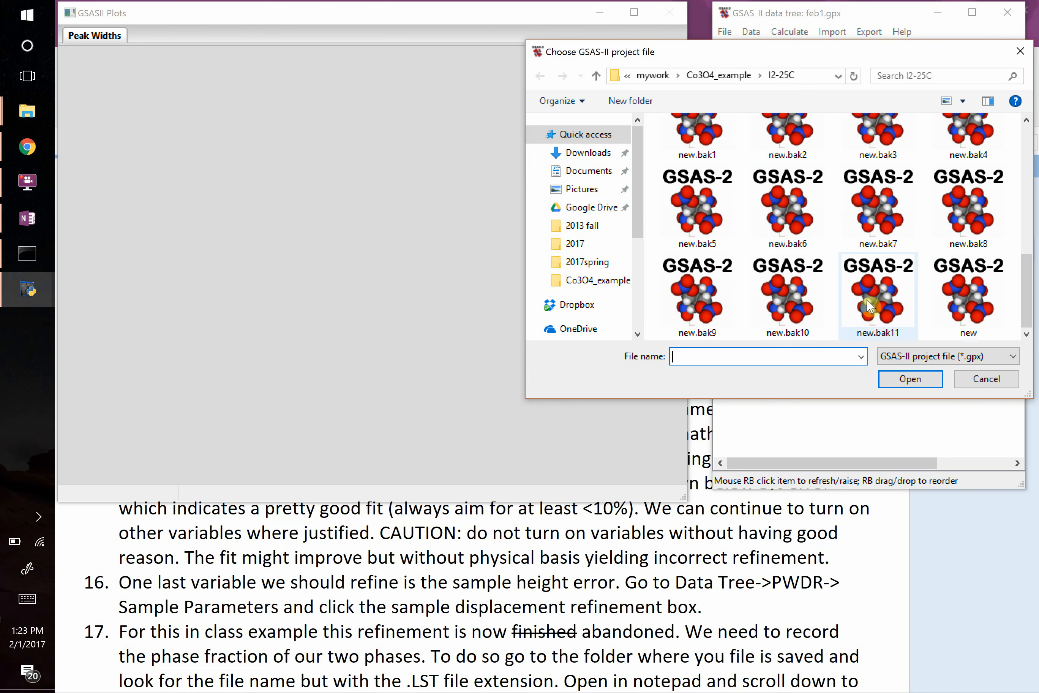
click(966, 306)
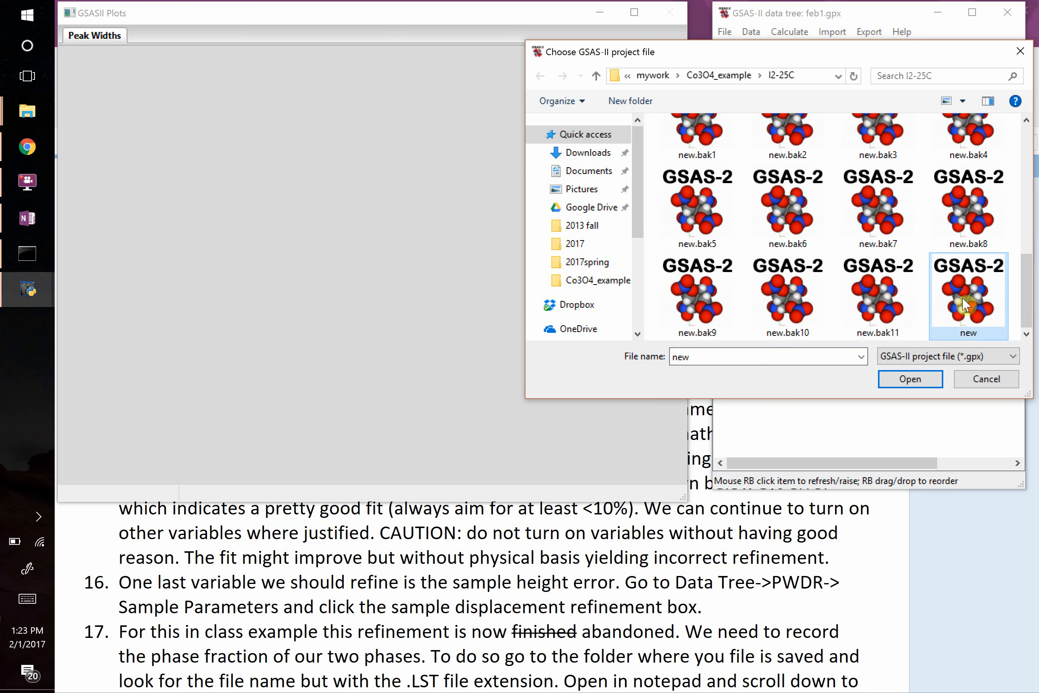
double_click(965, 307)
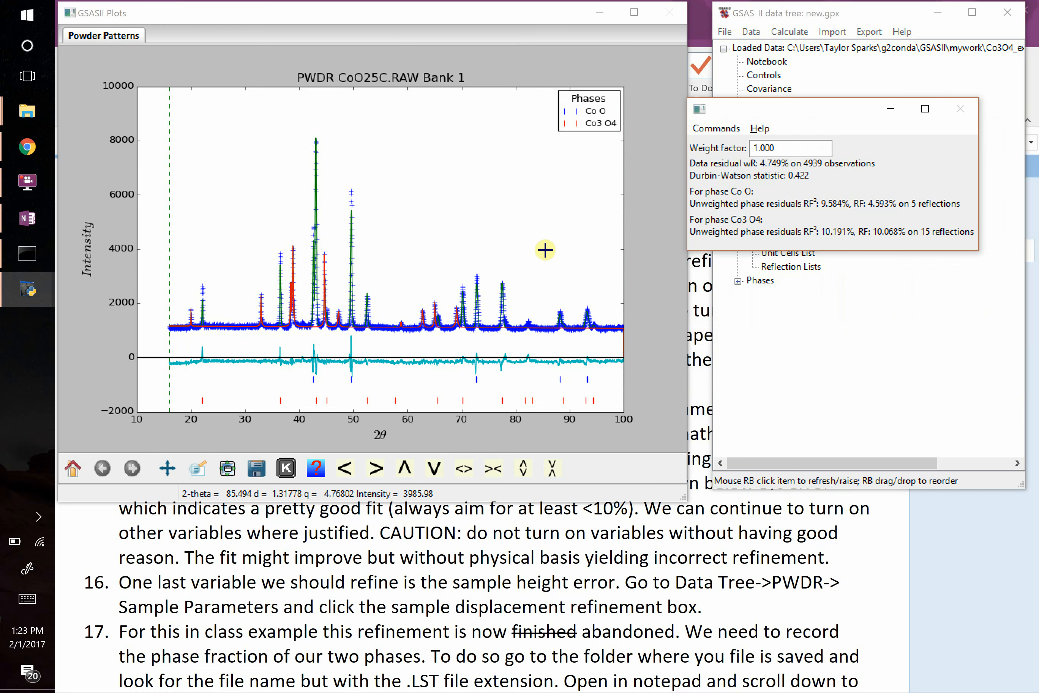
Examine the CoO25C powder pattern fit close up between about 17 and 74 degrees 2θ.
click(179, 247)
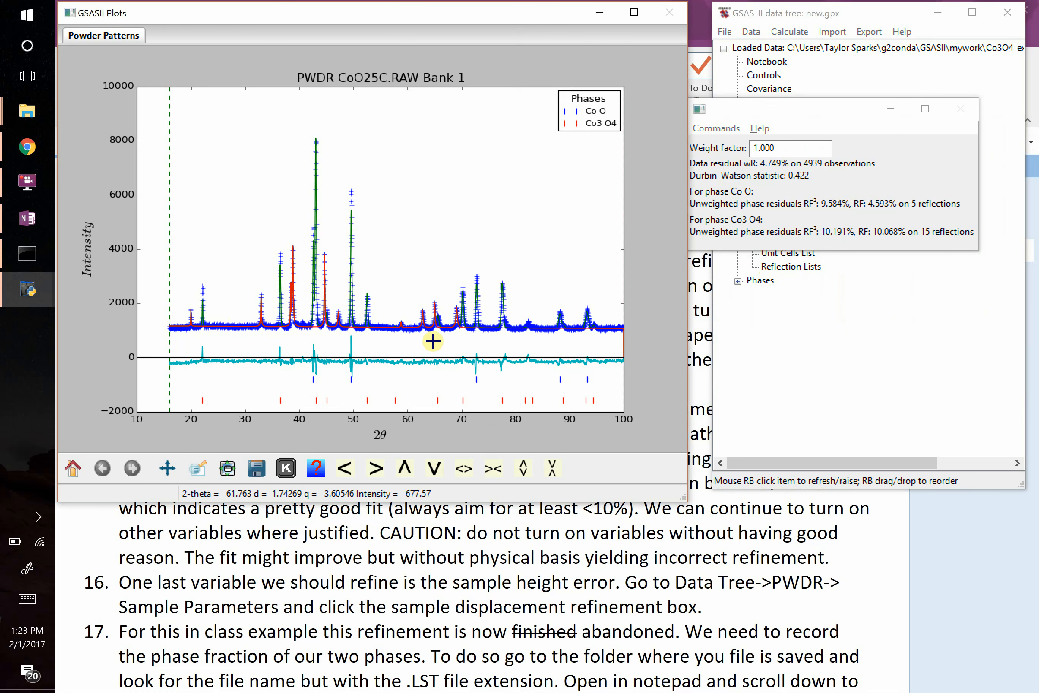
click(197, 468)
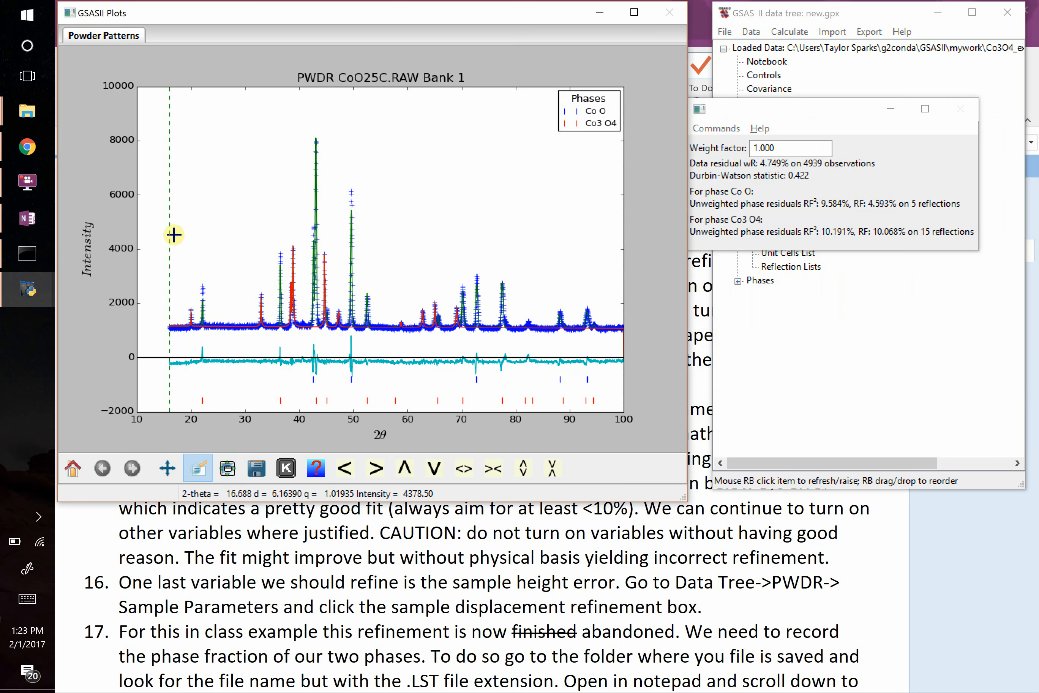
drag(178, 231, 483, 366)
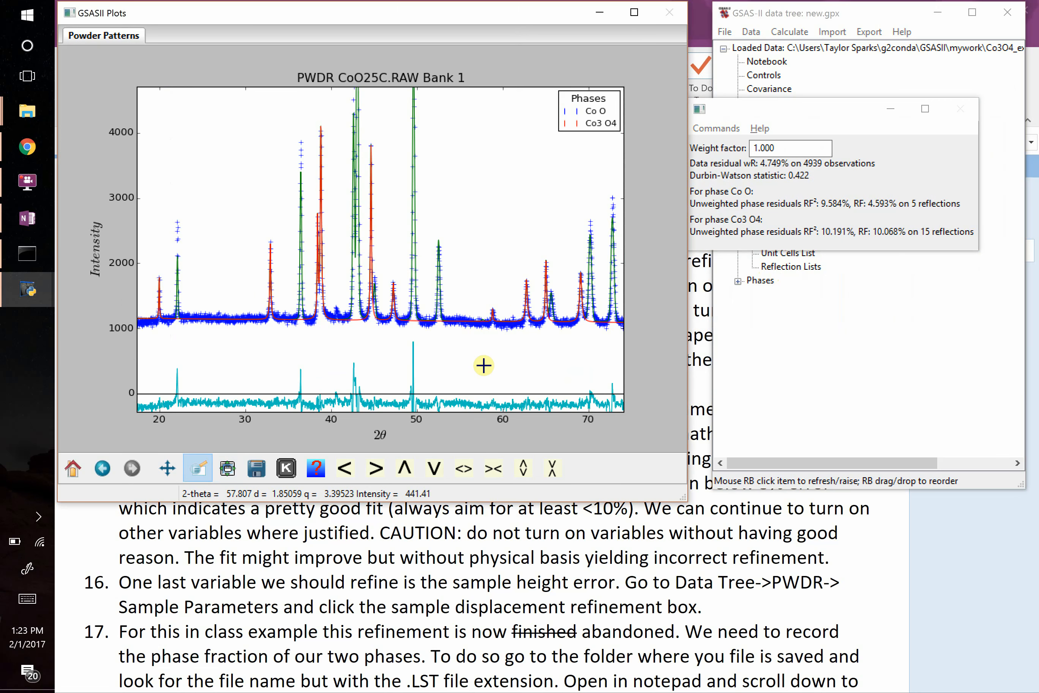
Rerun the refinement of the project named new and load the new result.
click(838, 344)
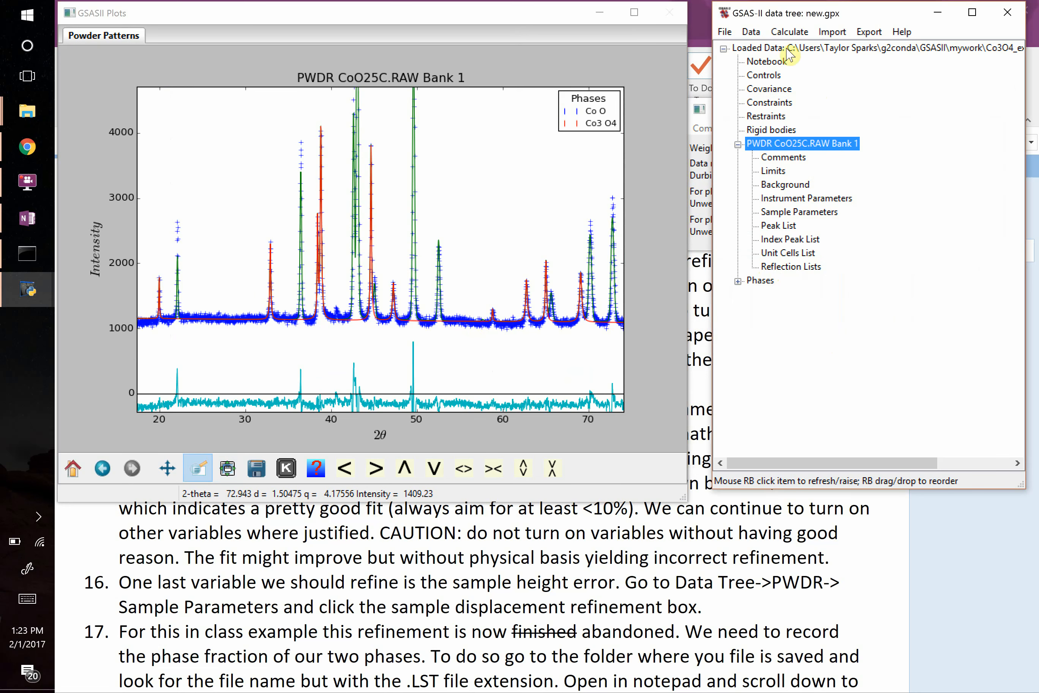
click(789, 31)
click(747, 82)
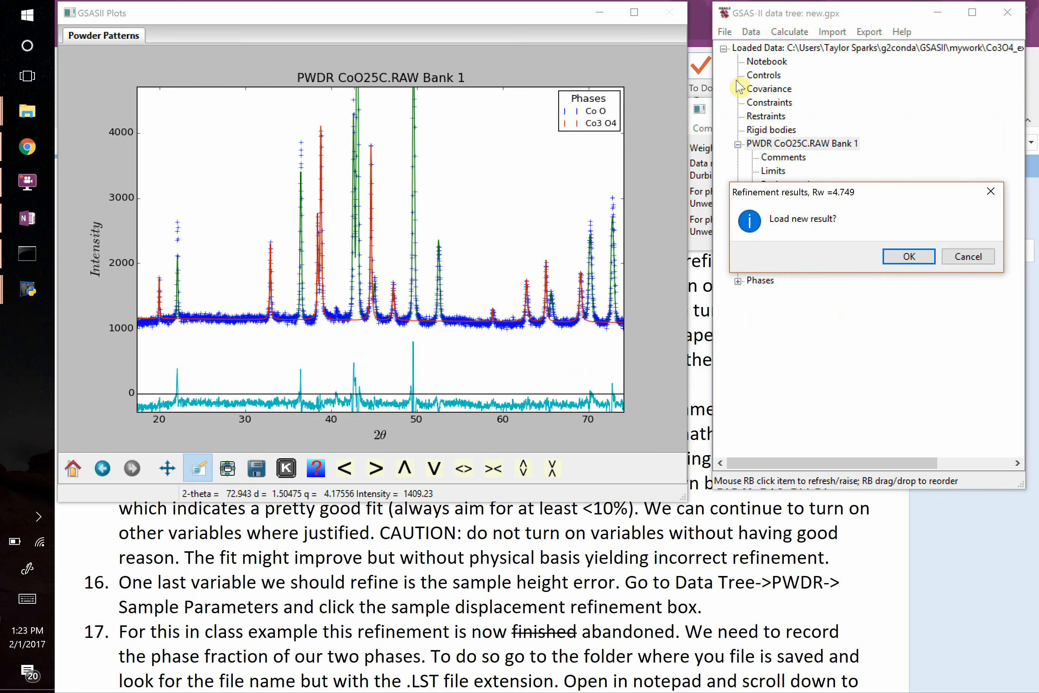
click(909, 257)
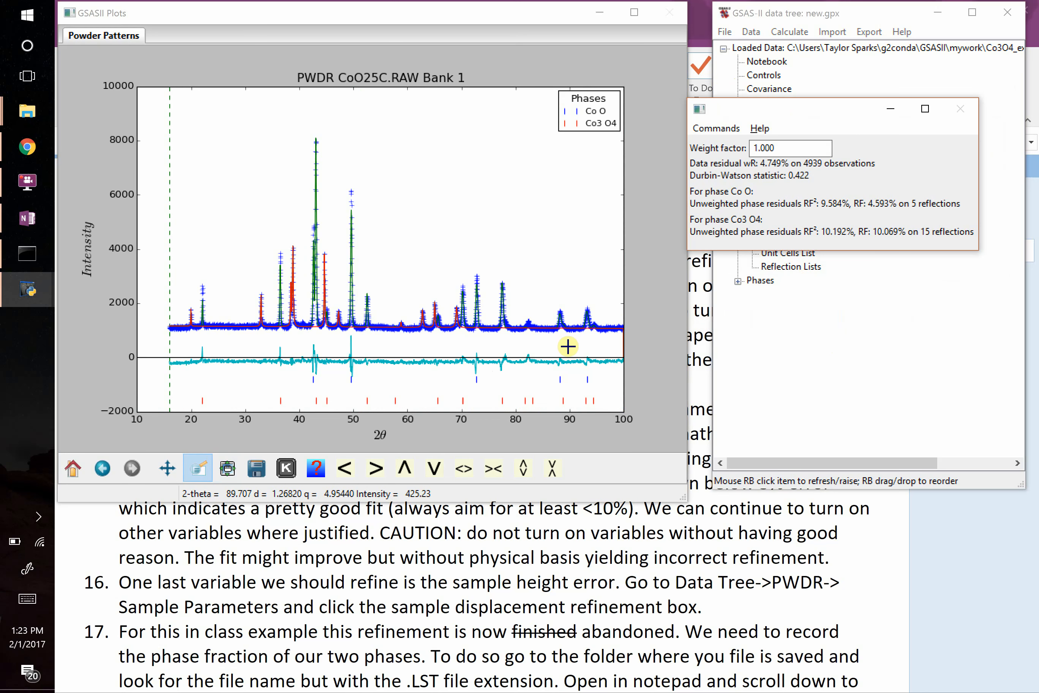
click(814, 343)
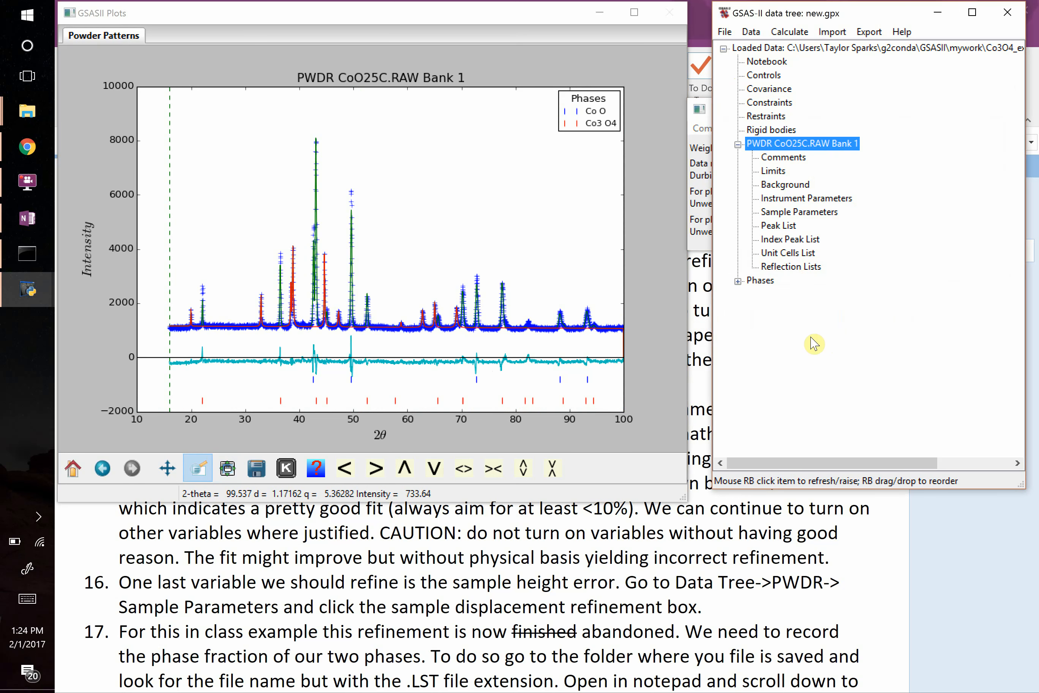
Switch to the OneNote page and review the instructions for finding phase weight fractions in the .LST file.
click(474, 581)
scroll(474, 447, down, 5)
drag(249, 352, 373, 351)
key(alt+Tab)
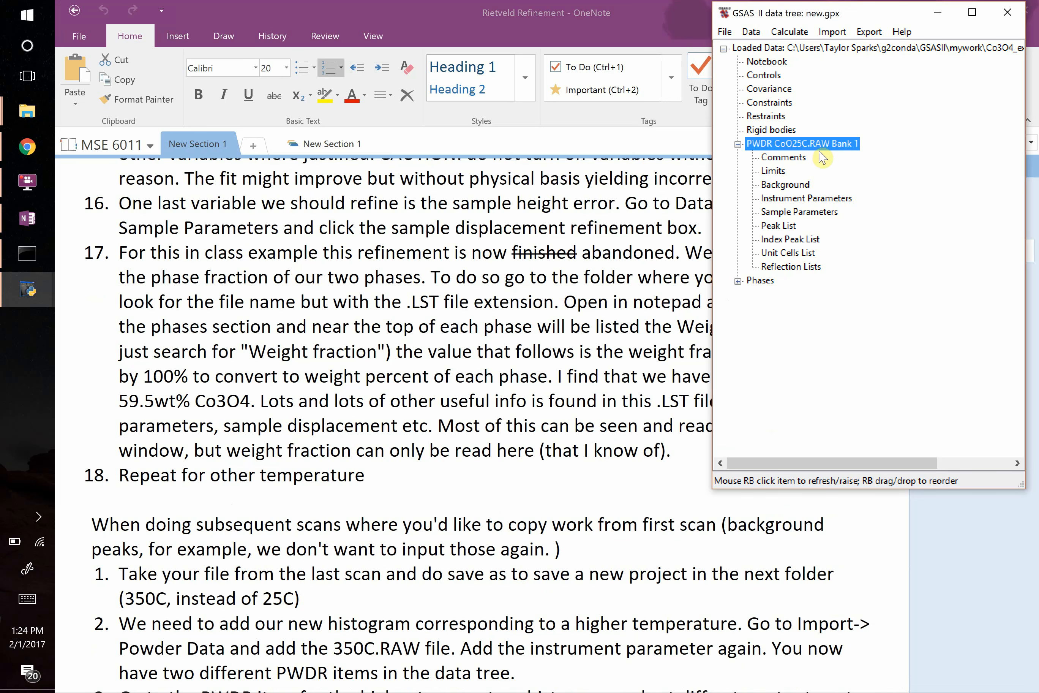
Bring up the compressed Rietveld Refinement folder window and close it.
key(alt+Tab)
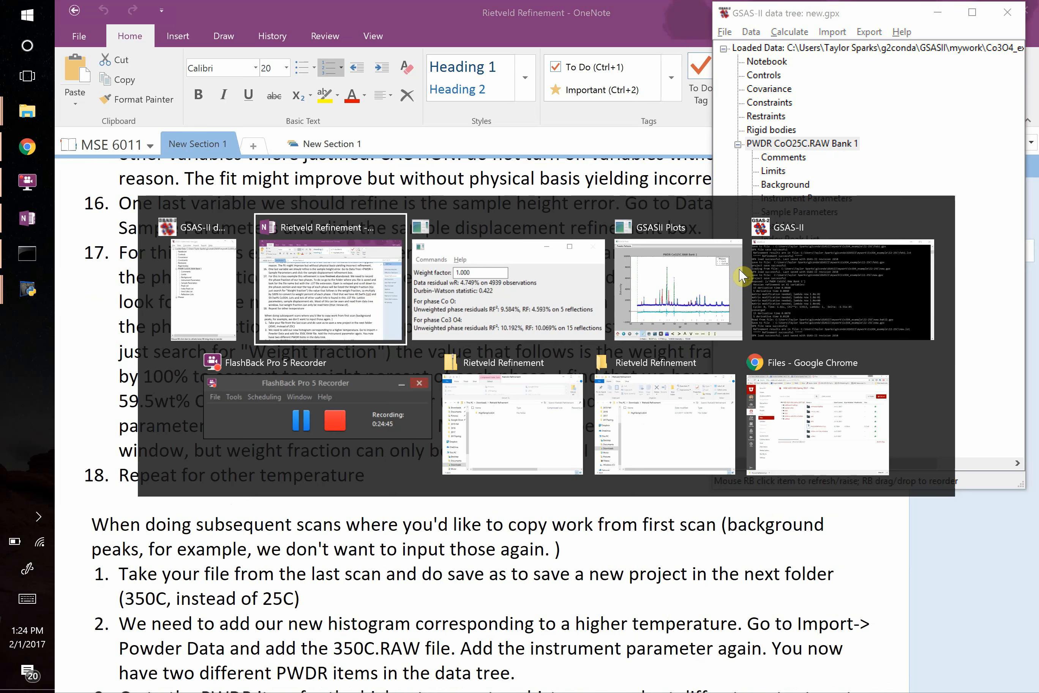
key(Tab)
key(Tab)
key(Tab)
key(Tab)
key(Tab)
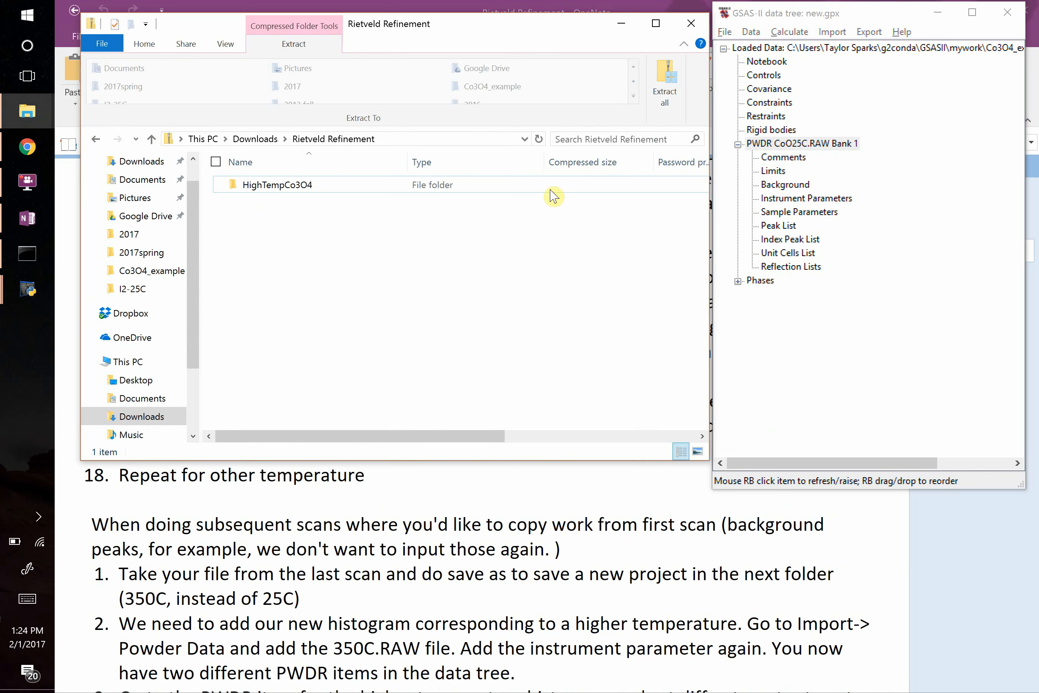
click(687, 25)
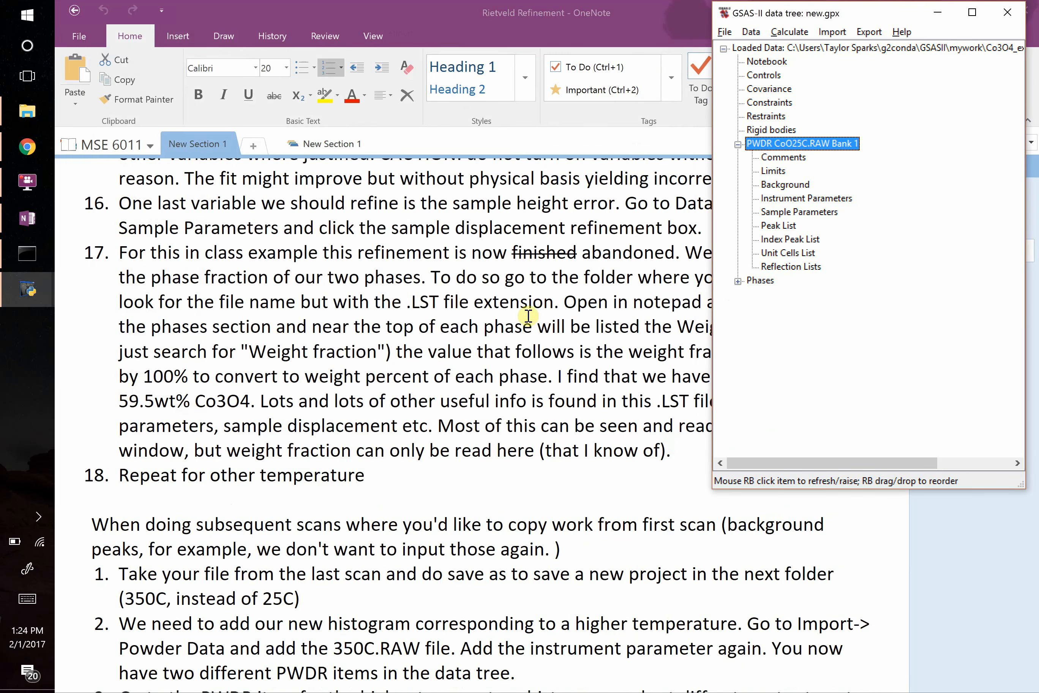
Switch to File Explorer and open the text listing named new from the I2-25C folder in Notepad.
click(26, 118)
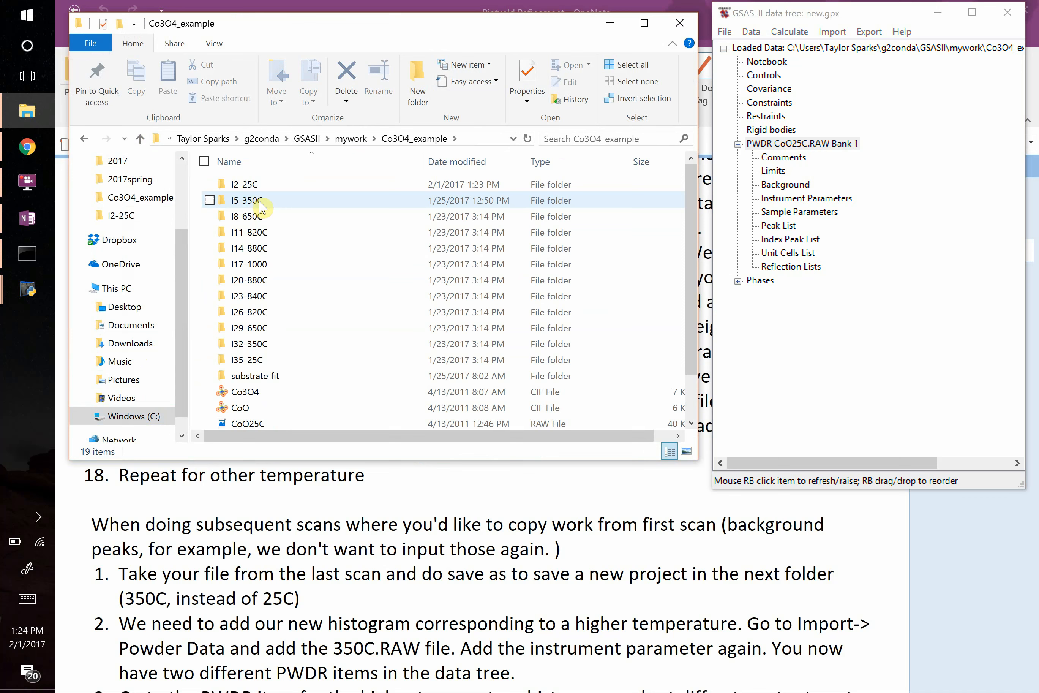
double_click(250, 183)
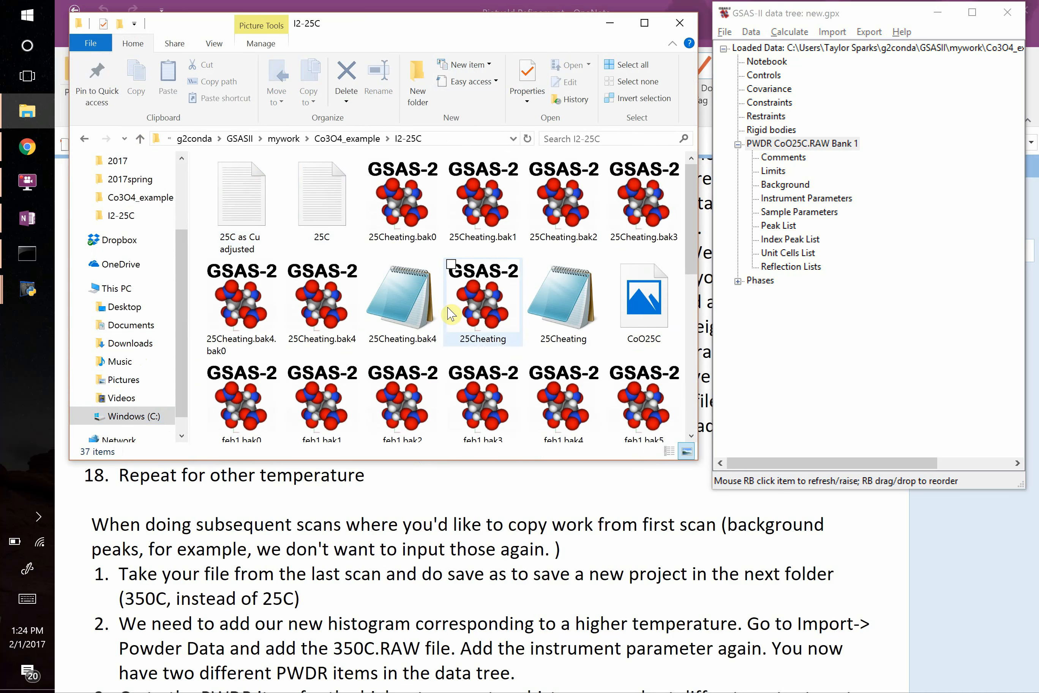
scroll(451, 314, down, 8)
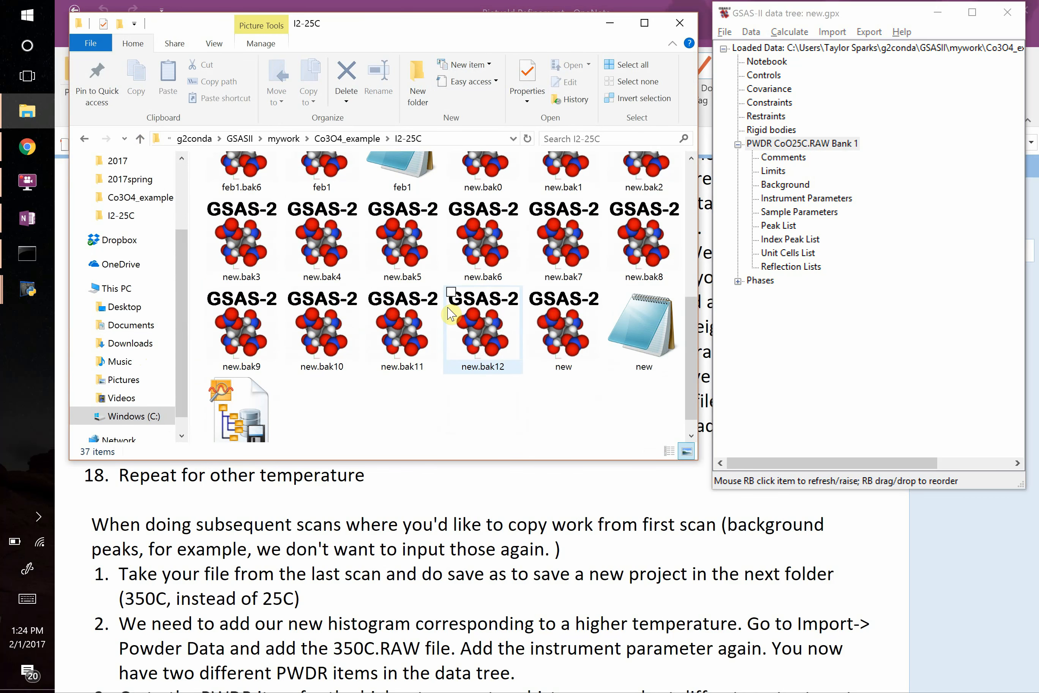
click(641, 337)
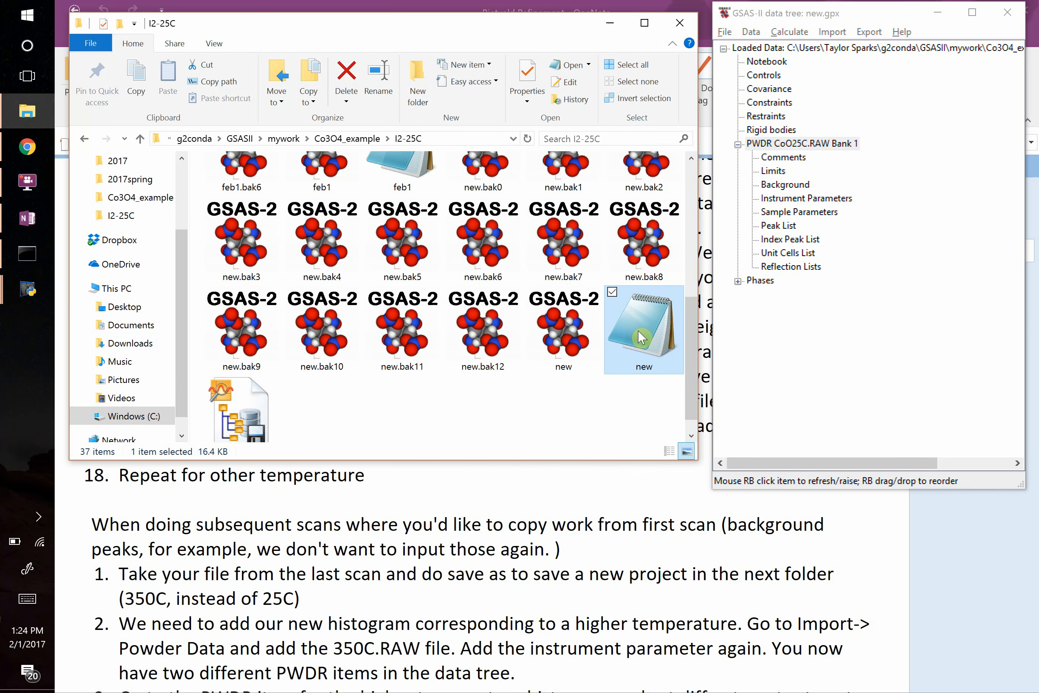
double_click(641, 337)
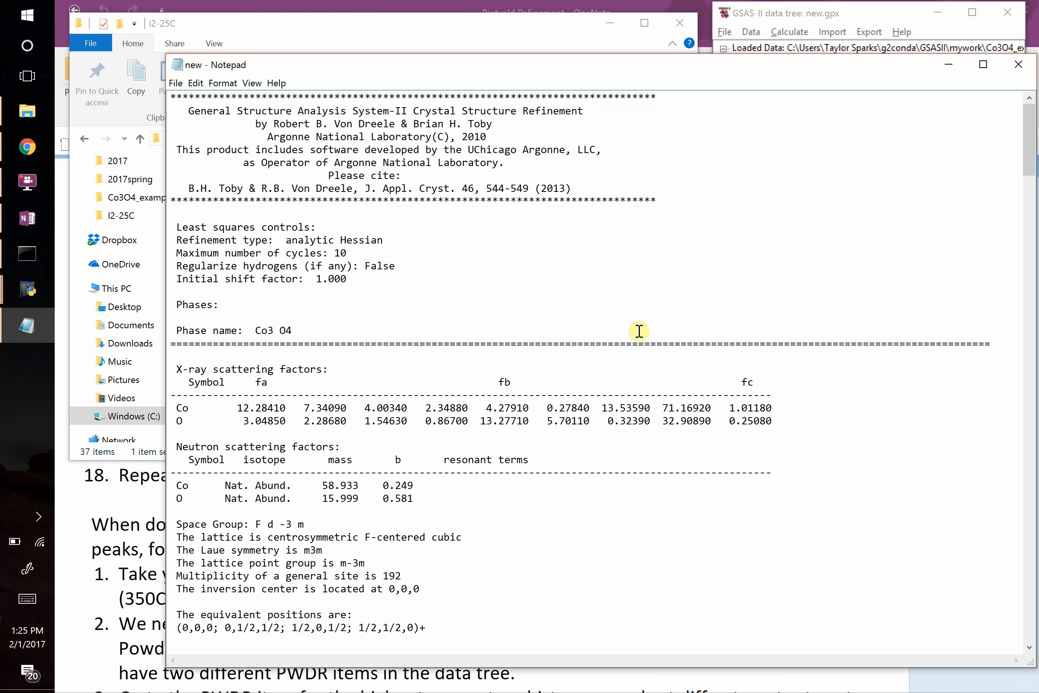
Search the listing for "weight" and view the phase results for Co3 O4 and Co O.
key(ctrl+f)
text(weight)
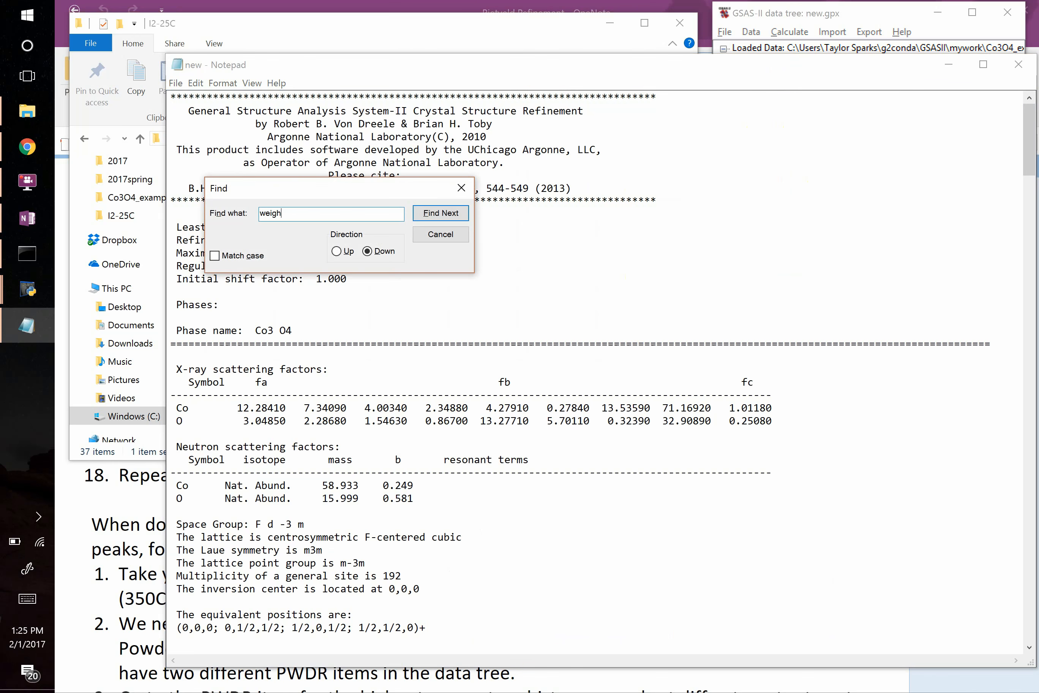
key(Return)
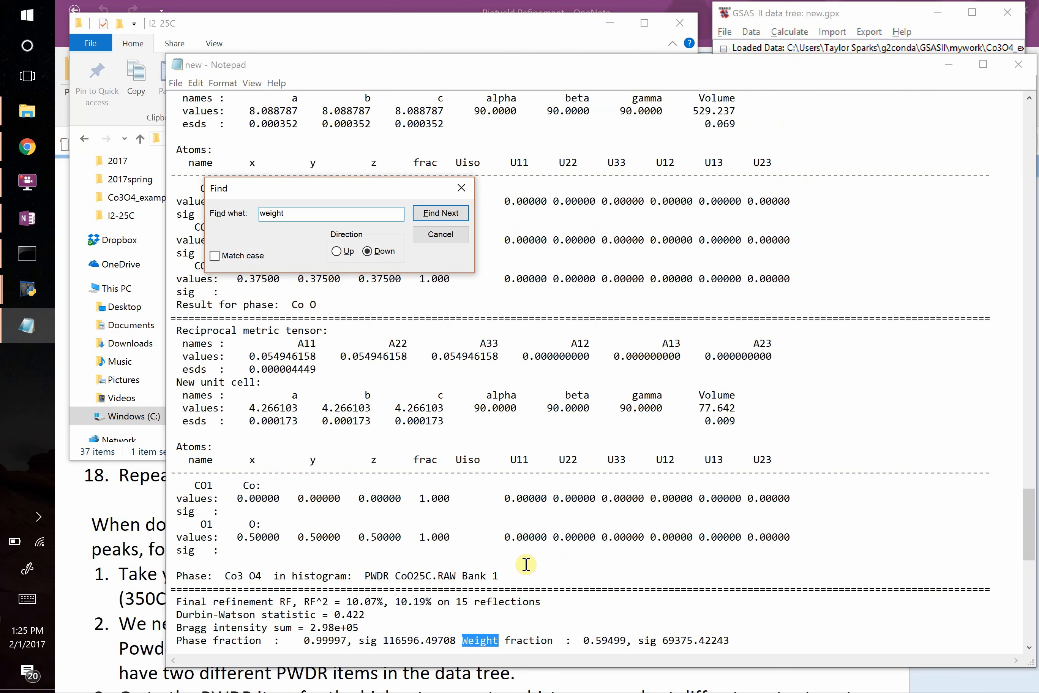
scroll(492, 564, down, 2)
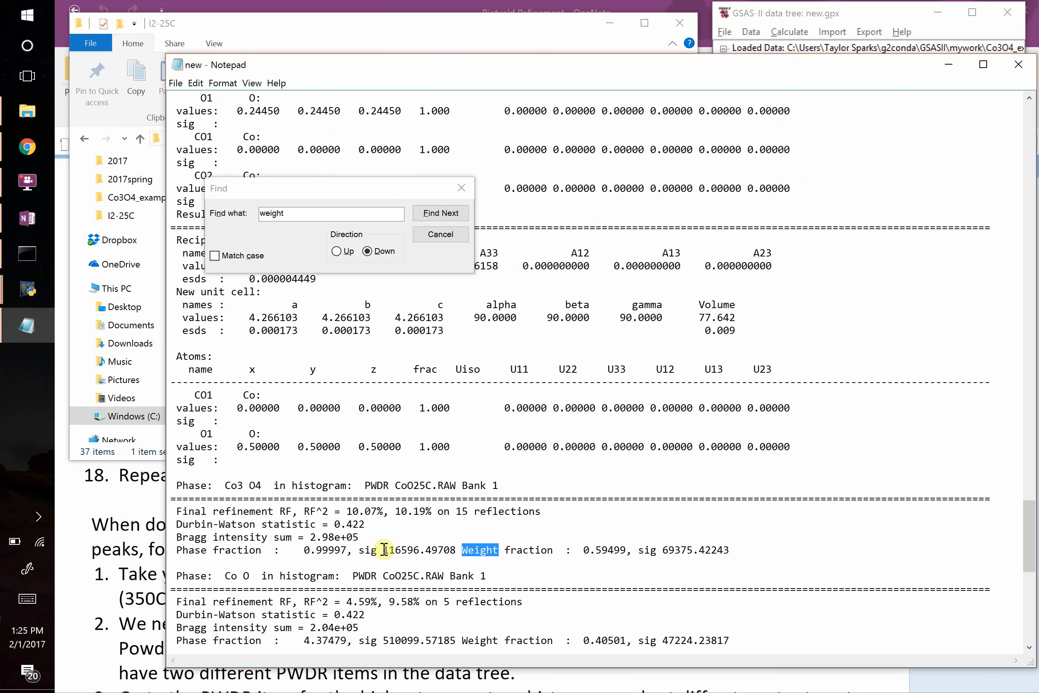
scroll(384, 550, down, 2)
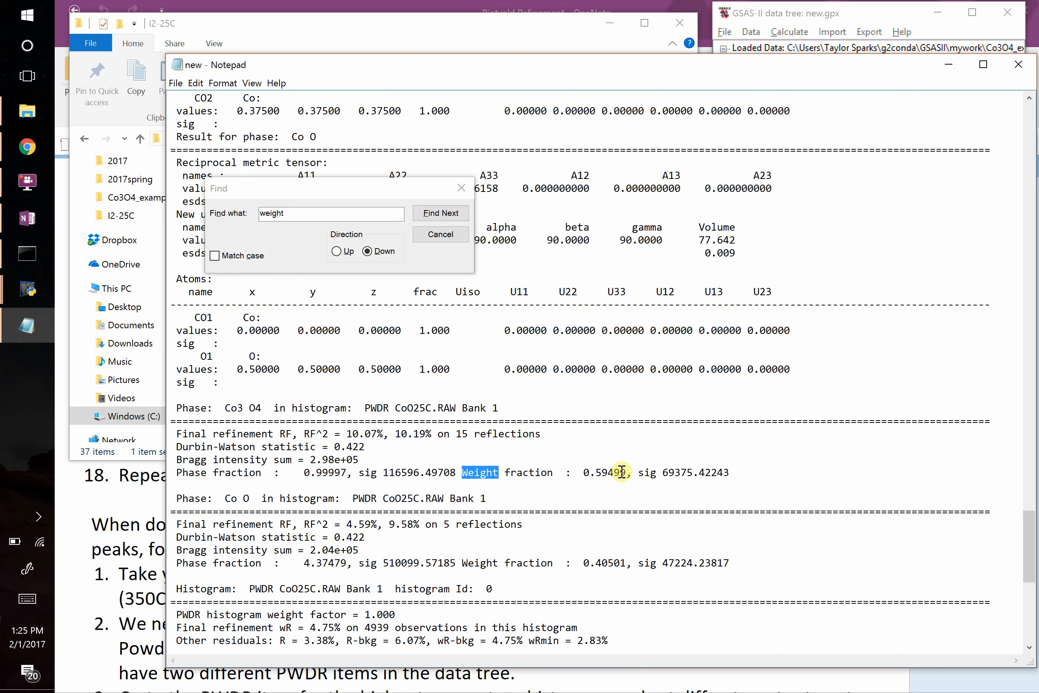
Highlight the weight fraction values of Co3 O4 and Co O in turn and close the listing.
drag(632, 473, 582, 472)
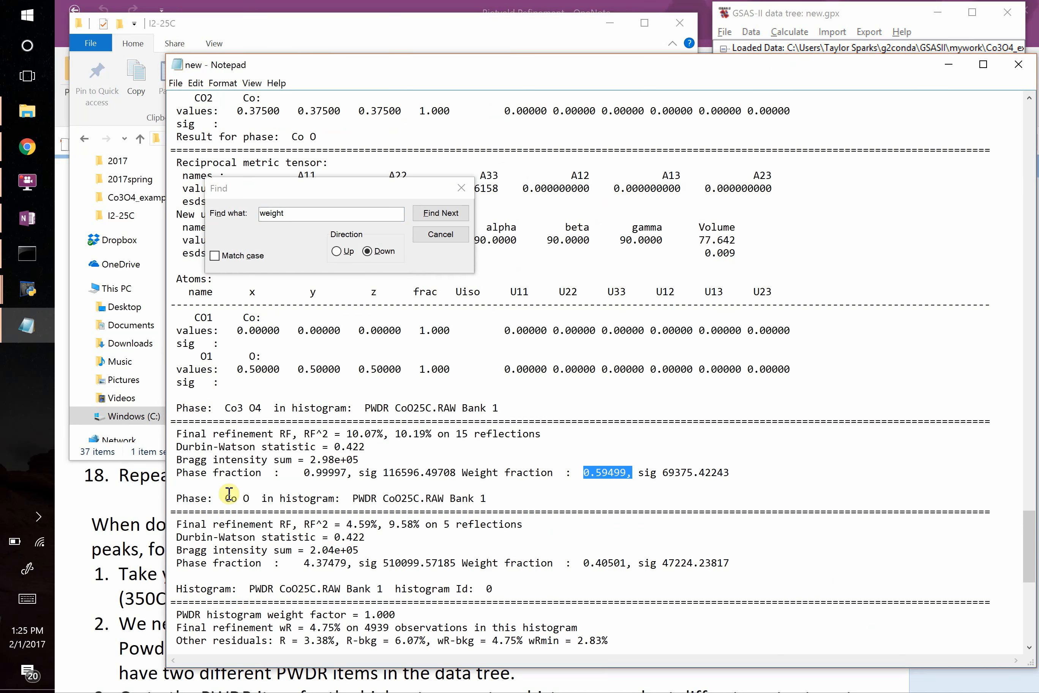
drag(583, 563, 626, 563)
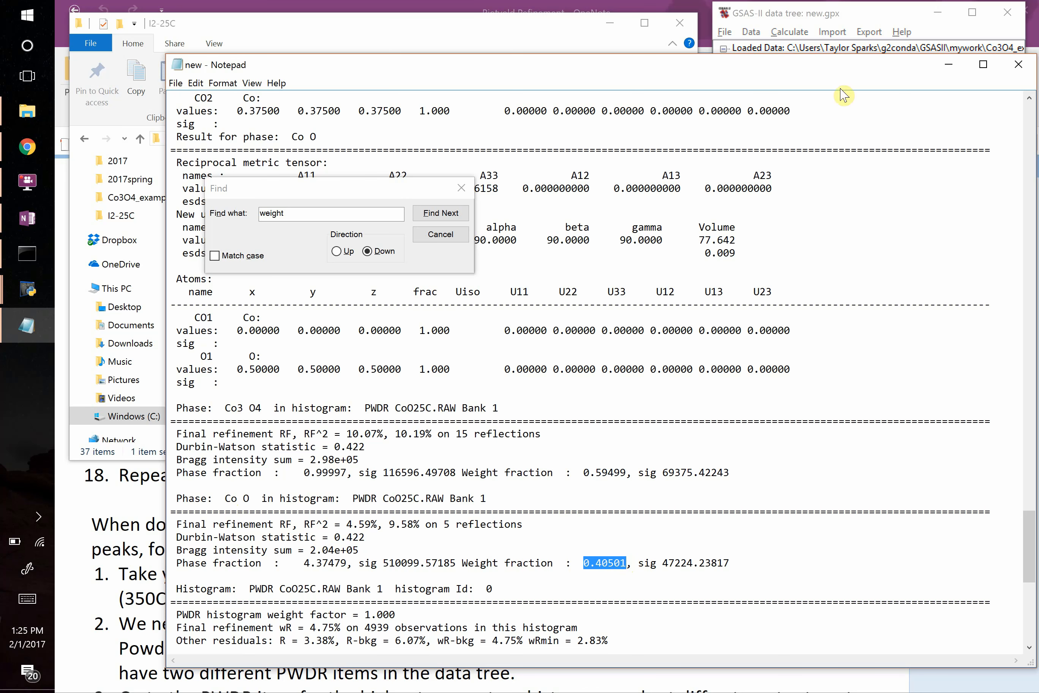
click(1017, 64)
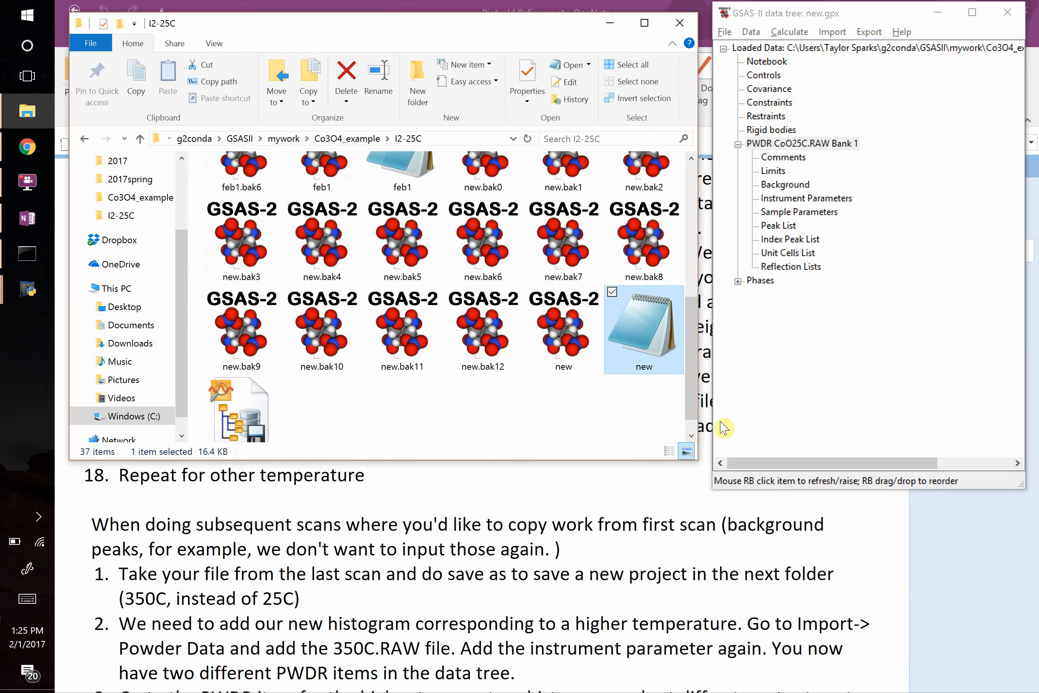
Return to the Co3O4_example folder, look through the temperature folders and select the CoO CIF file.
click(360, 138)
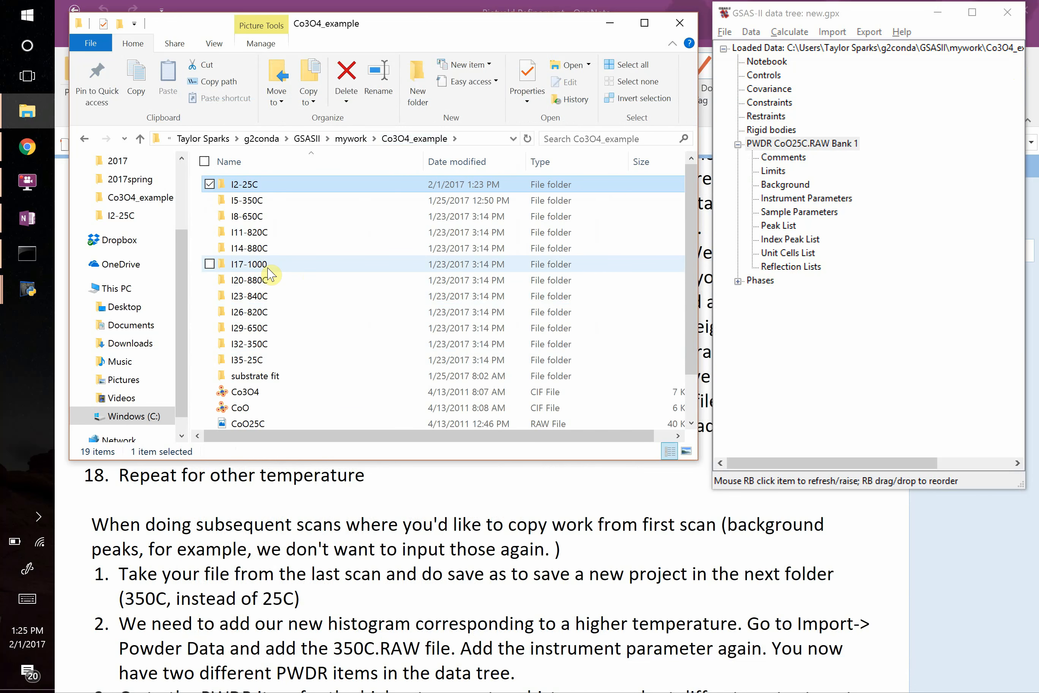
mouse_move(268, 269)
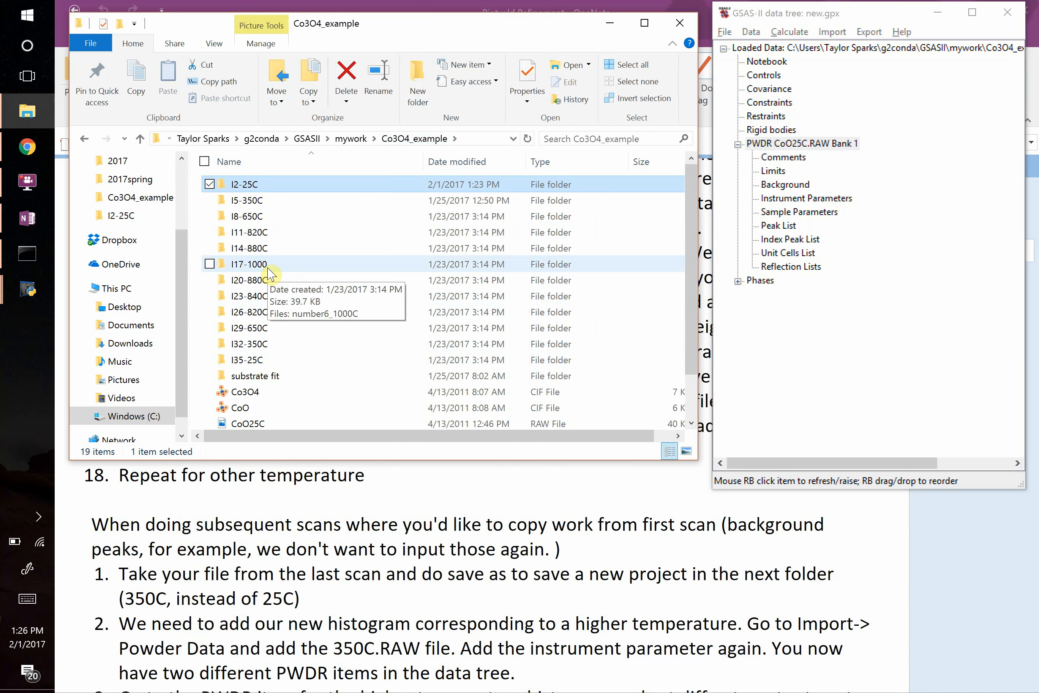
scroll(268, 271, down, 1)
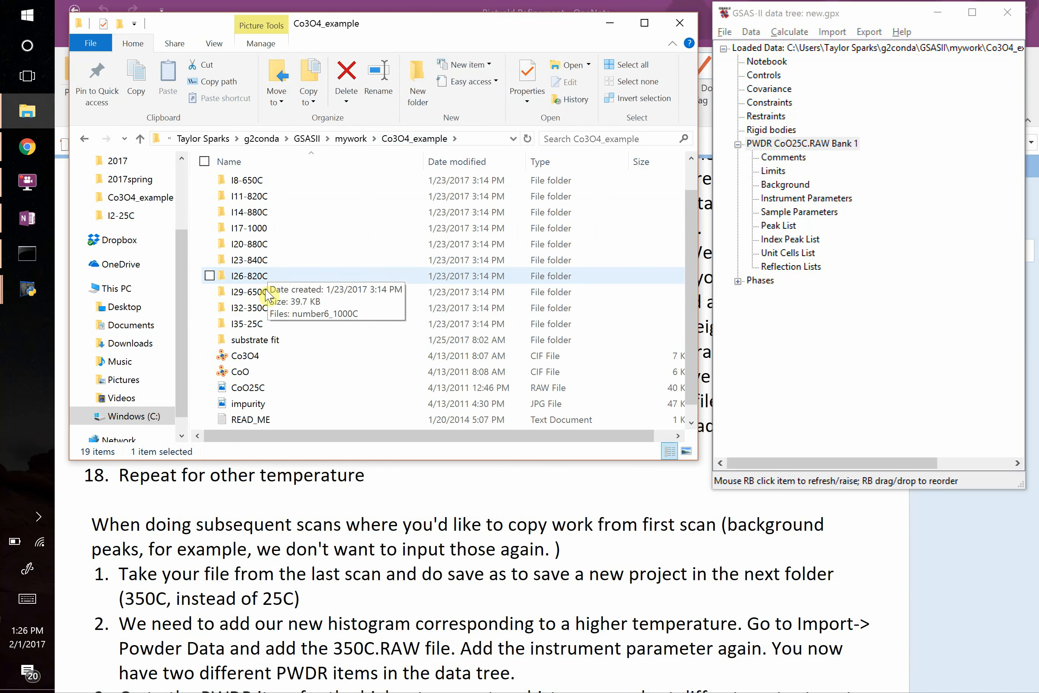
click(244, 372)
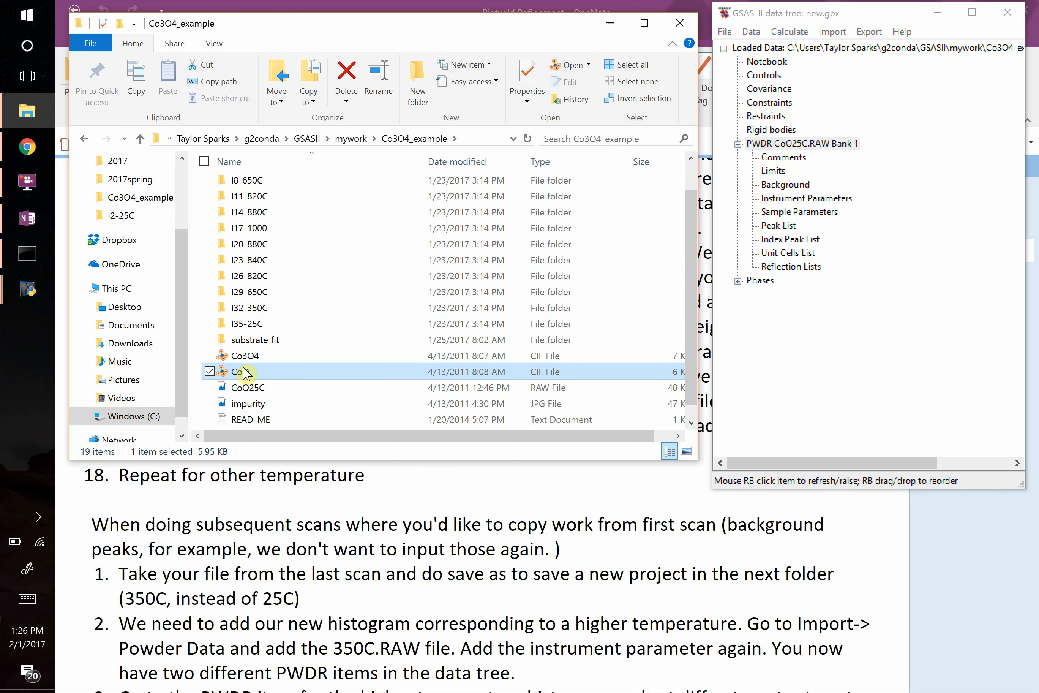
Switch to the OneNote page and sketch a dashed green diffraction peak in the blank space below item 8.
key(alt+Tab)
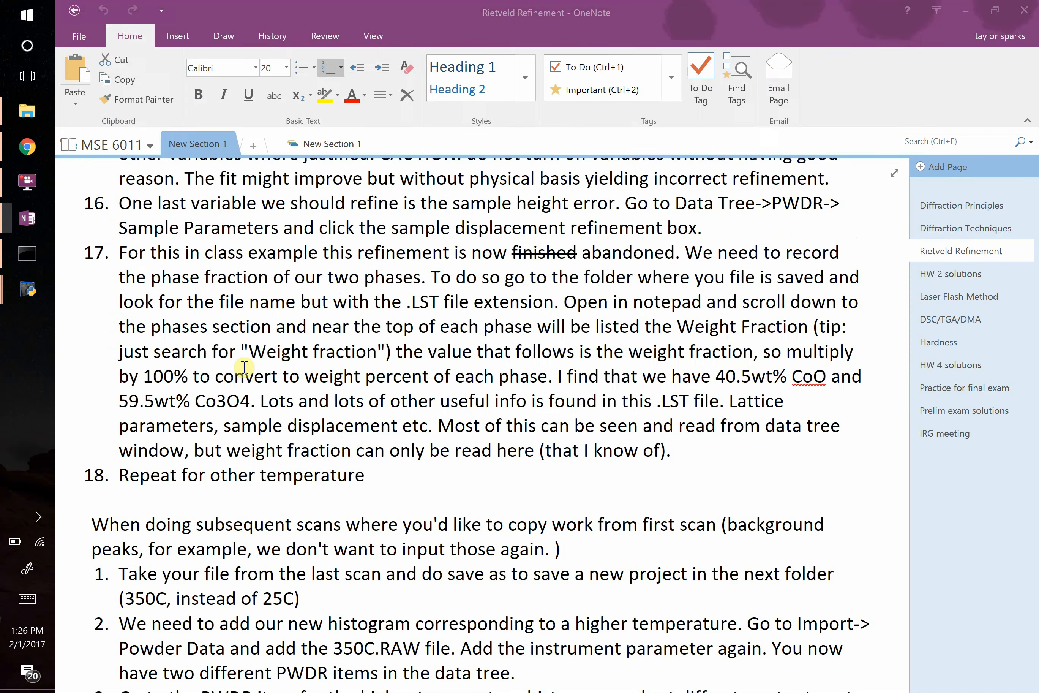
scroll(102, 416, down, 10)
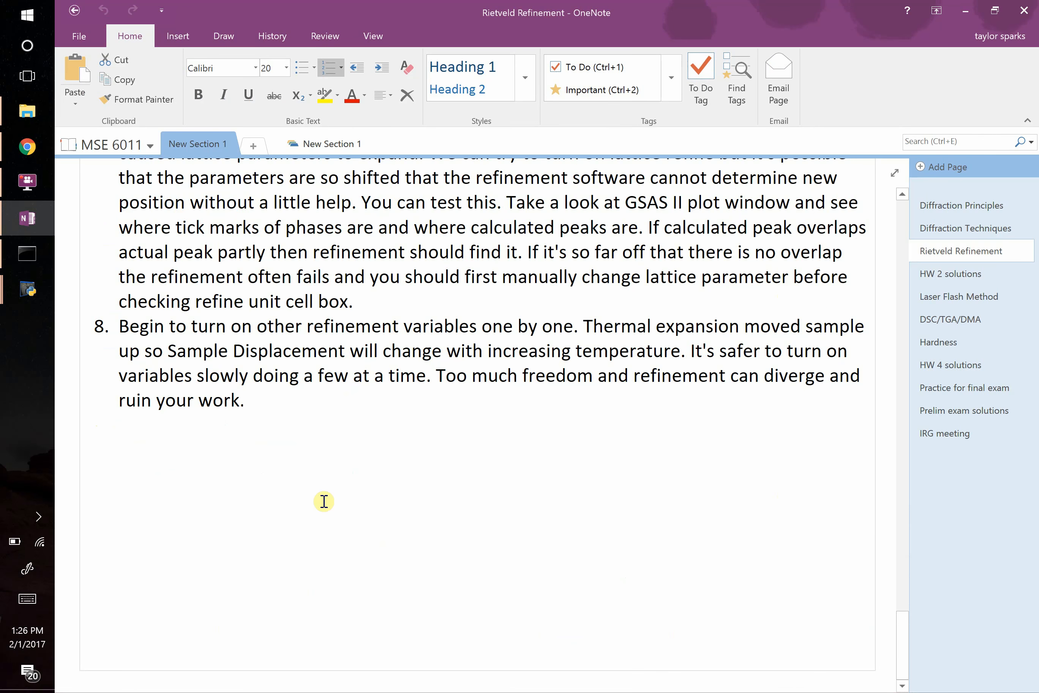
mouse_move(274, 605)
mouse_down()
mouse_move(330, 559)
mouse_move(365, 464)
mouse_move(411, 501)
mouse_move(440, 586)
mouse_move(608, 604)
mouse_up()
drag(155, 613, 273, 614)
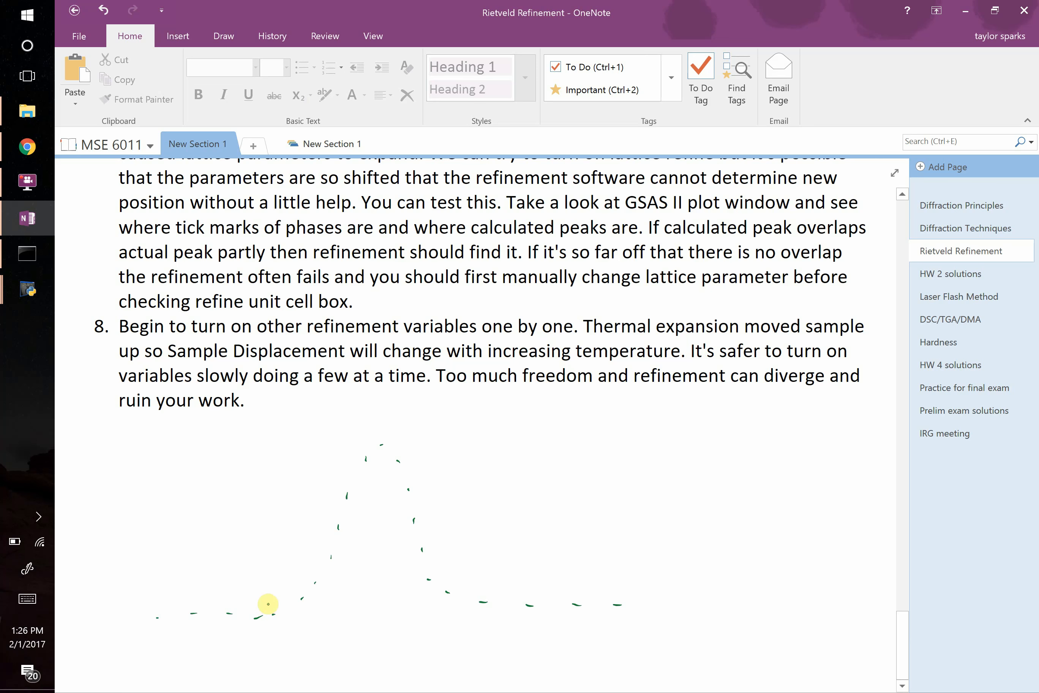
Sketch a solid purple peak partly overlapping the dashed one, with arrows pointing both ways from its top.
click(224, 35)
click(426, 66)
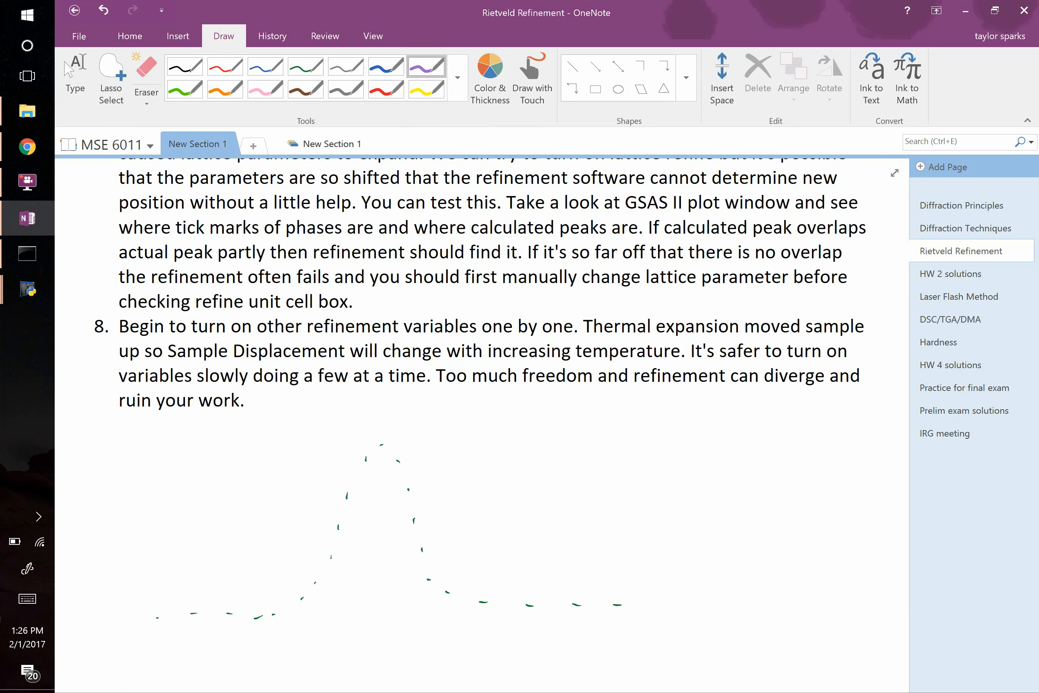
mouse_move(222, 628)
mouse_down()
mouse_move(375, 563)
mouse_move(519, 470)
mouse_move(653, 621)
mouse_up()
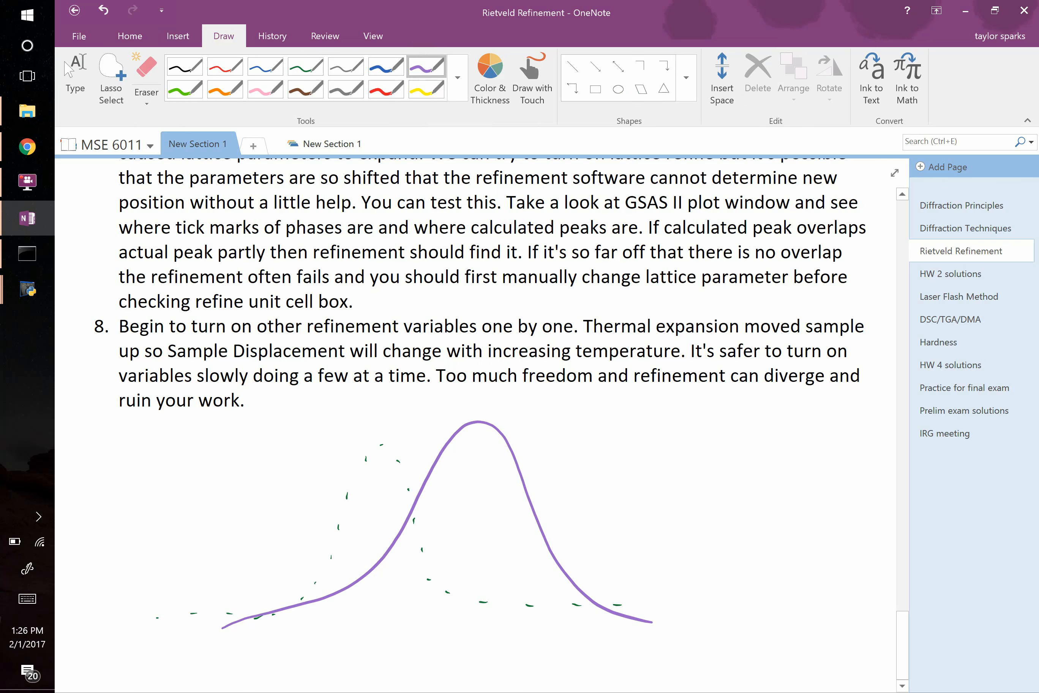
mouse_move(492, 411)
mouse_down()
mouse_move(525, 408)
mouse_move(535, 421)
mouse_up()
mouse_move(455, 417)
mouse_down()
mouse_move(418, 417)
mouse_move(423, 425)
mouse_up()
Erase the purple curve and arrows and draw a purple peak to the right of the dashed one, with the main peaks well separated.
click(456, 419)
drag(487, 461, 506, 441)
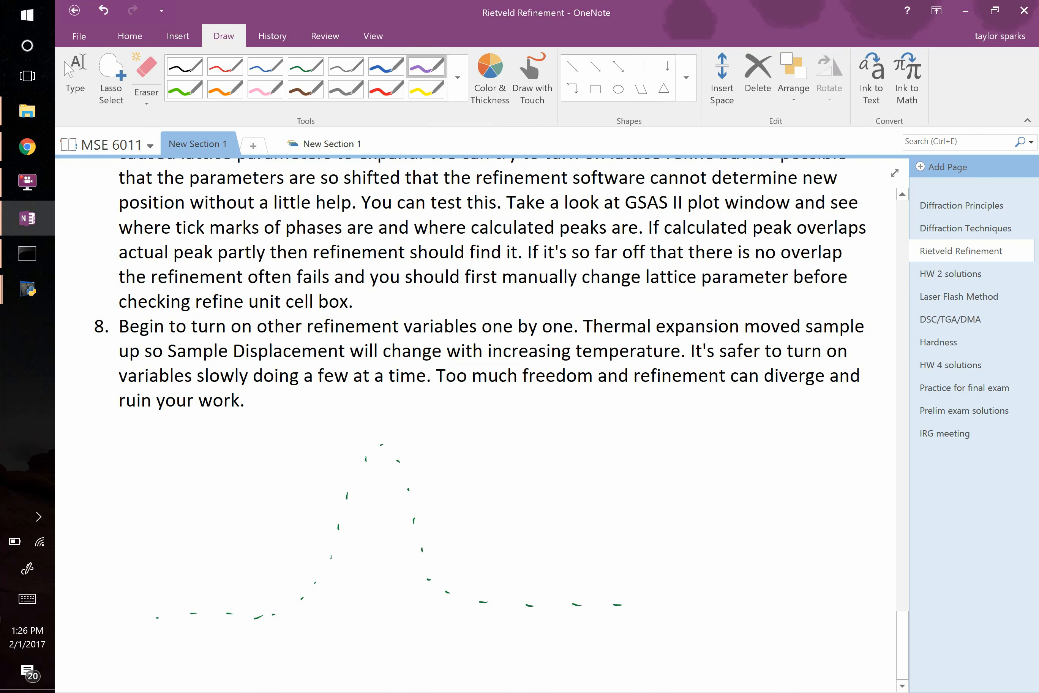
mouse_move(503, 604)
mouse_down()
mouse_move(525, 604)
mouse_move(650, 428)
mouse_move(768, 603)
mouse_up()
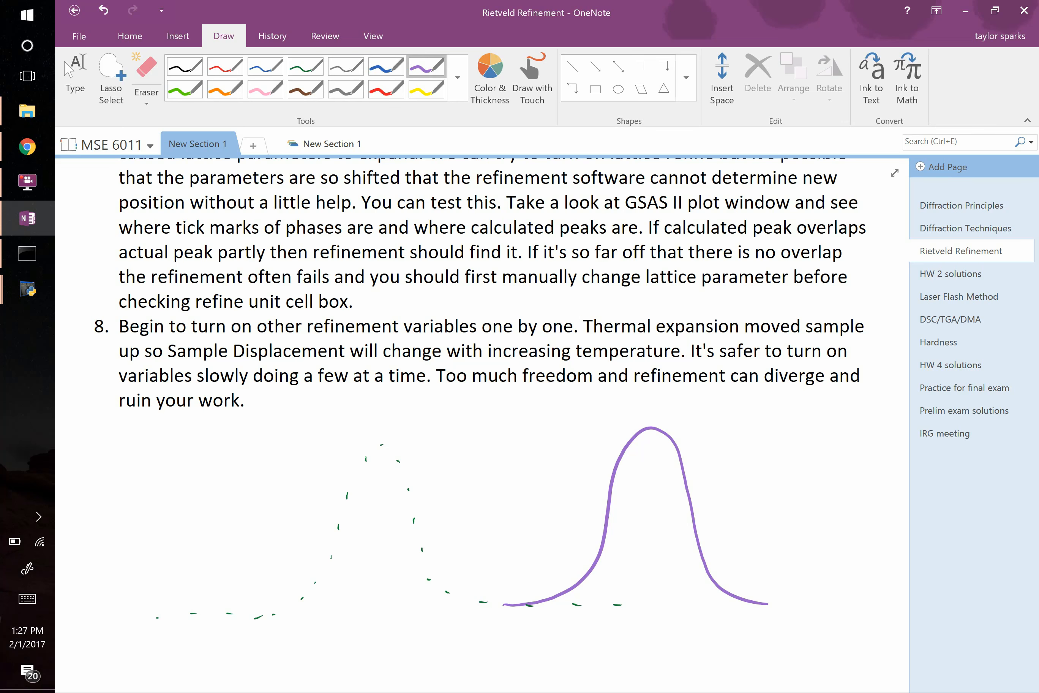
Switch to the GSAS-II data tree, open the Co3 O4 phase's general data and select its unit cell a value.
key(alt+Tab)
key(alt+Tab)
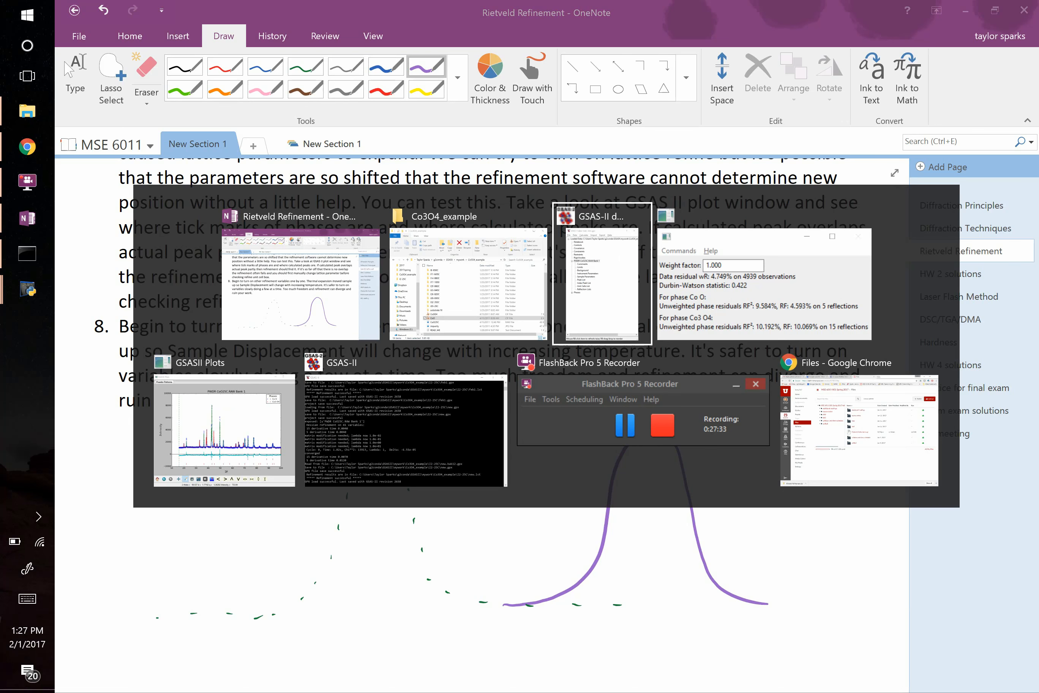
click(738, 281)
click(769, 294)
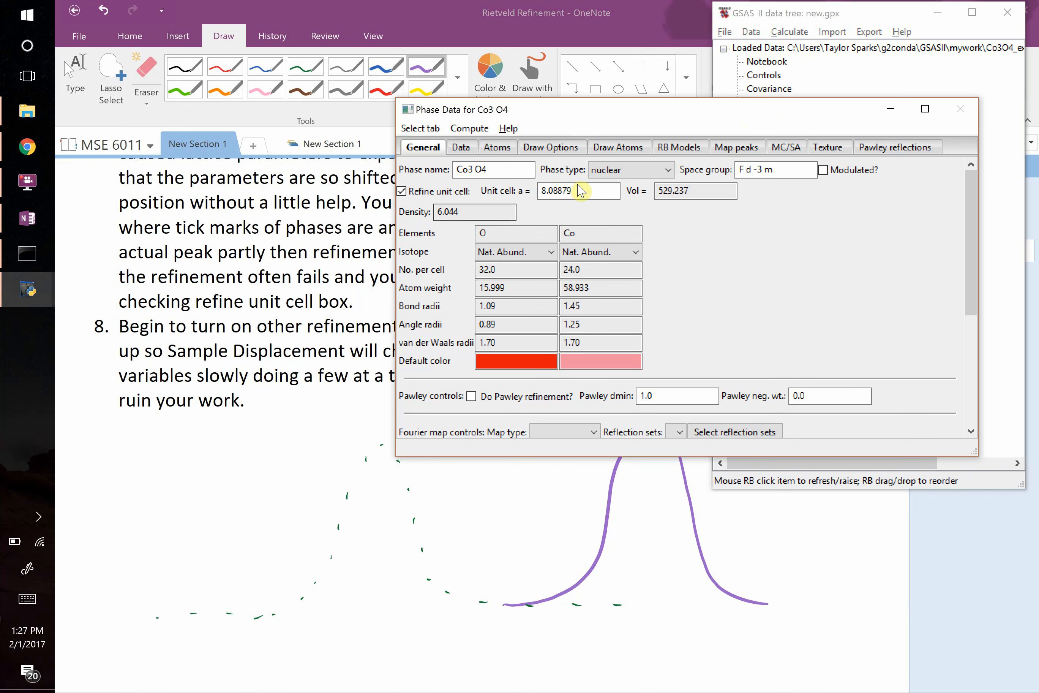
double_click(591, 190)
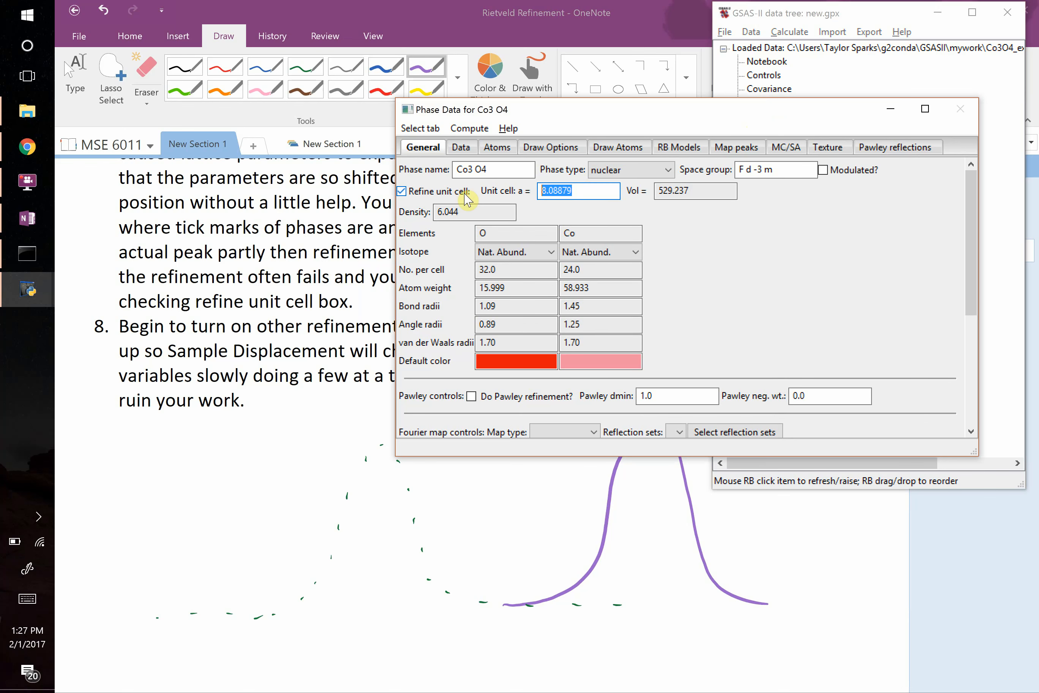